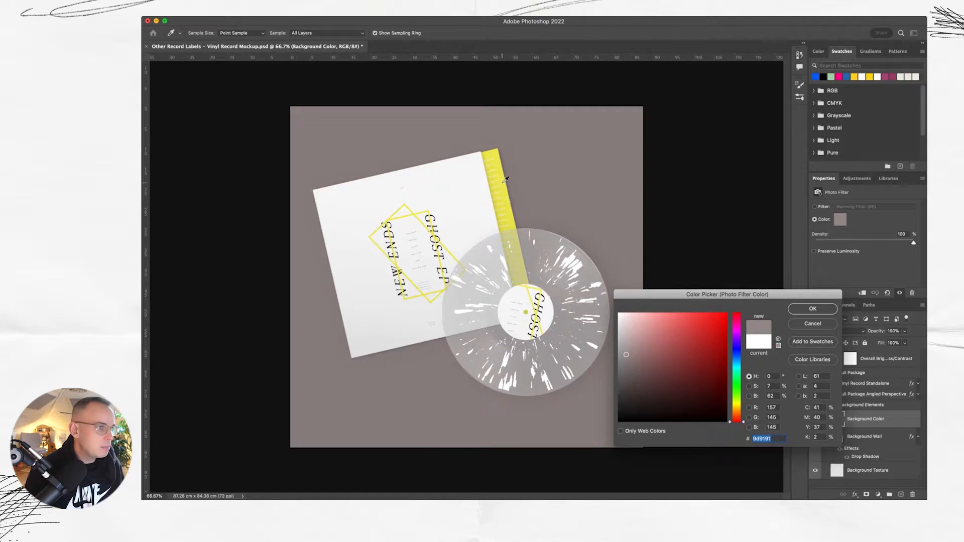
- Try the yellow sampled from the inside sleeve as the background colour, discarding the colour change
{"action": "left_click", "coordinate": [506, 178]}
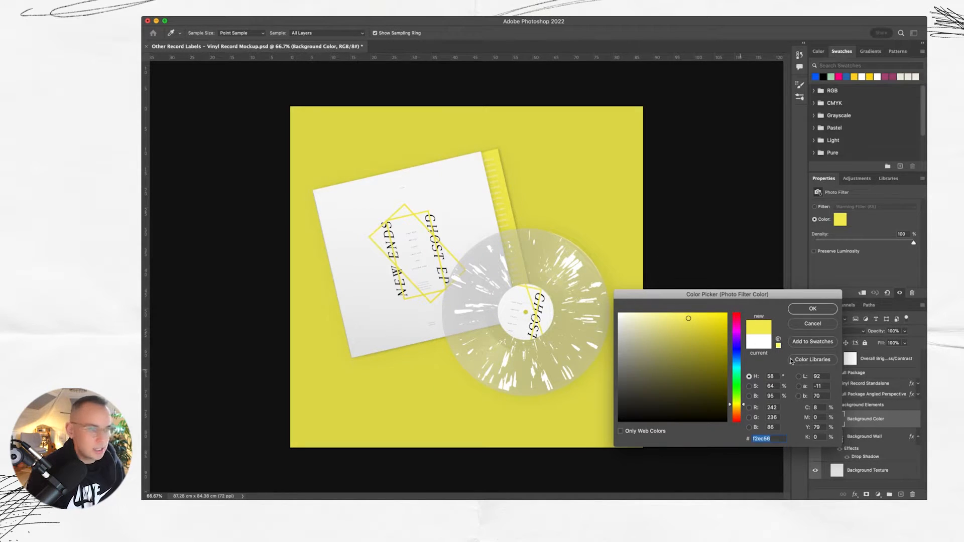
{"action": "left_click", "coordinate": [811, 324]}
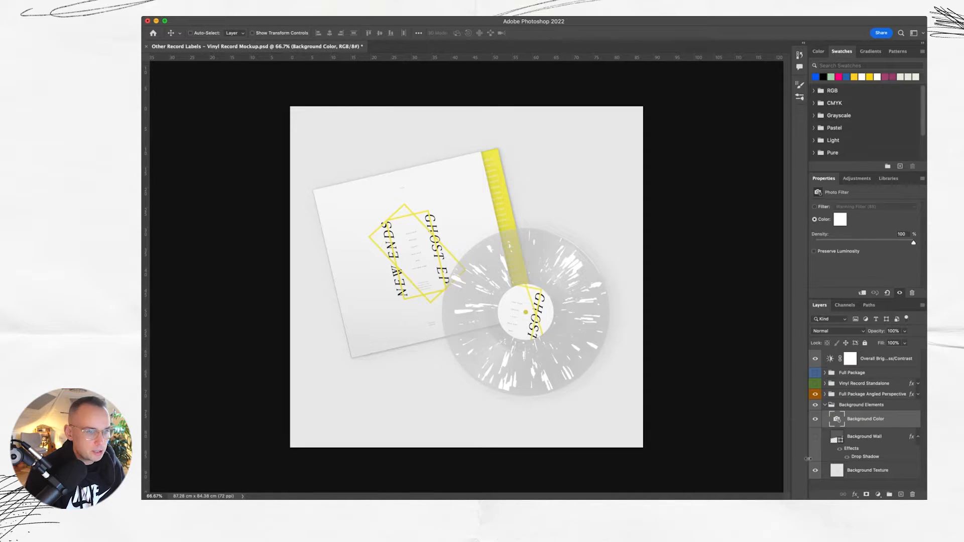
- Show the Background Wall layer and recolour its shape to a lighter grey
{"action": "left_click", "coordinate": [816, 440]}
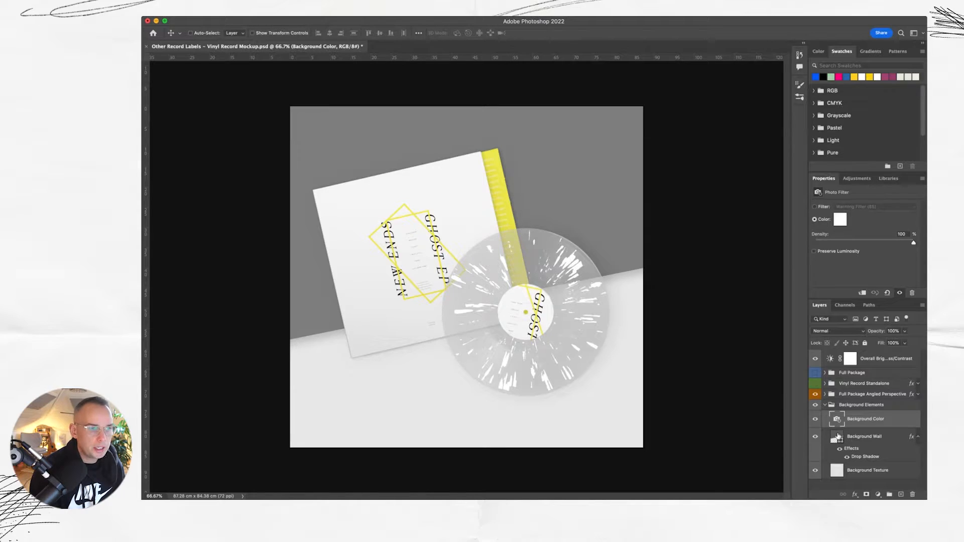
{"action": "double_click", "coordinate": [837, 438]}
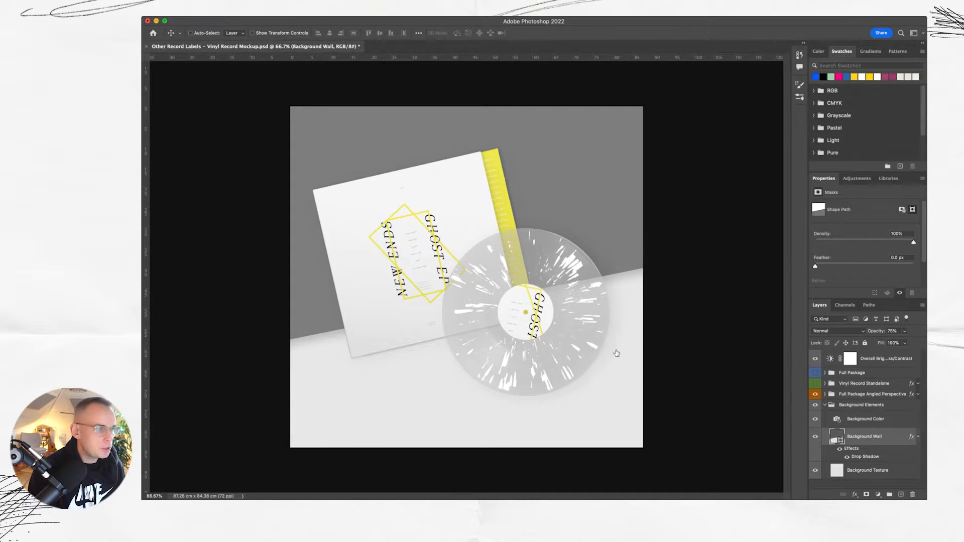
{"action": "left_click_drag", "start_coordinate": [621, 362], "coordinate": [619, 350]}
{"action": "left_click", "coordinate": [812, 309]}
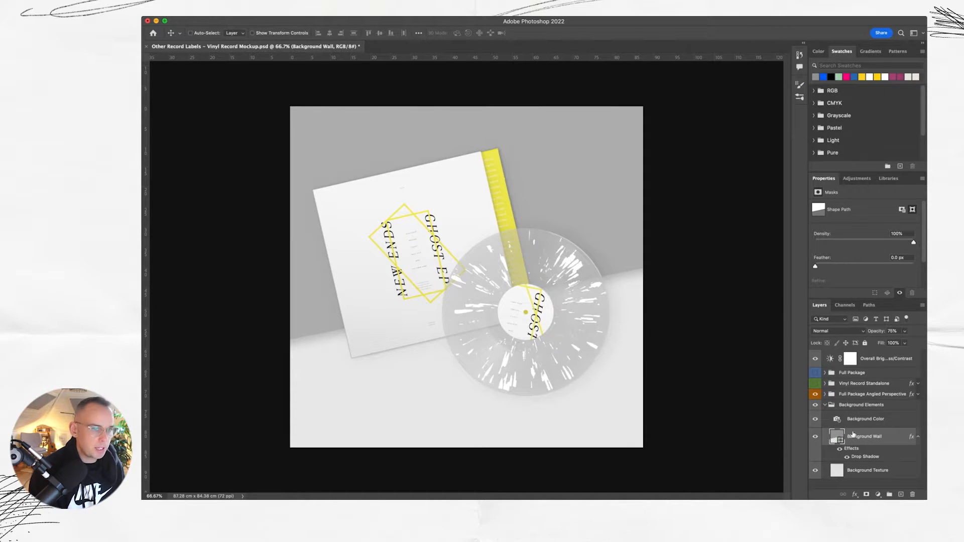
- Replace the Full Package Angled Perspective view with the Full Package view, previewing Vinyl Record Standalone in between
{"action": "left_click", "coordinate": [816, 395]}
{"action": "left_click", "coordinate": [815, 384]}
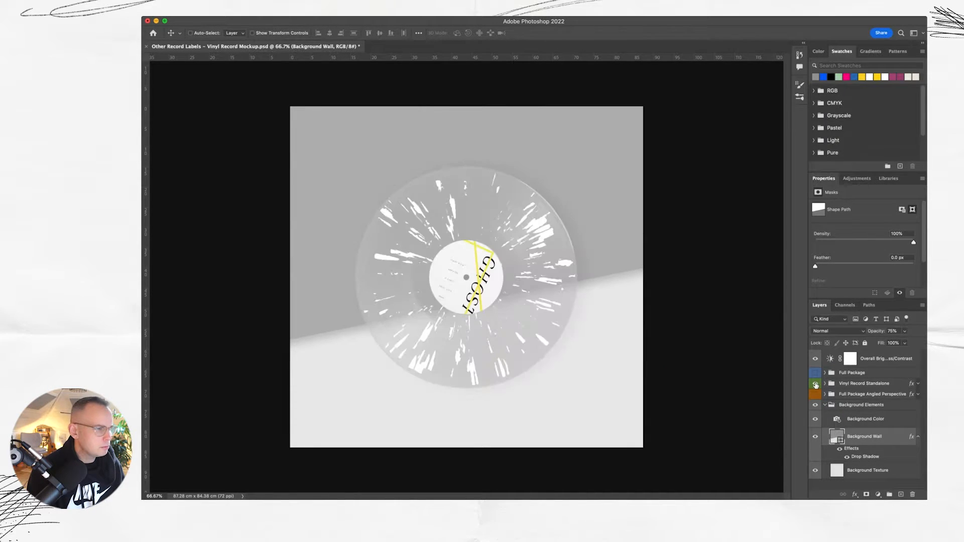
{"action": "left_click", "coordinate": [816, 385]}
{"action": "left_click", "coordinate": [815, 373]}
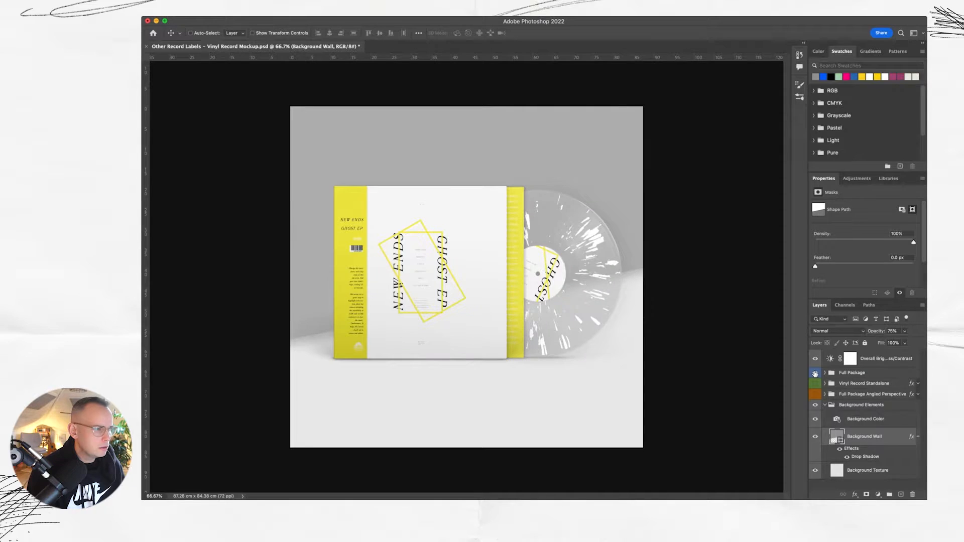
- Hide the Background Wall layer and expand the Full Package group in place of Background Elements, keeping its Vinyl Record subgroup collapsed
{"action": "left_click", "coordinate": [816, 436]}
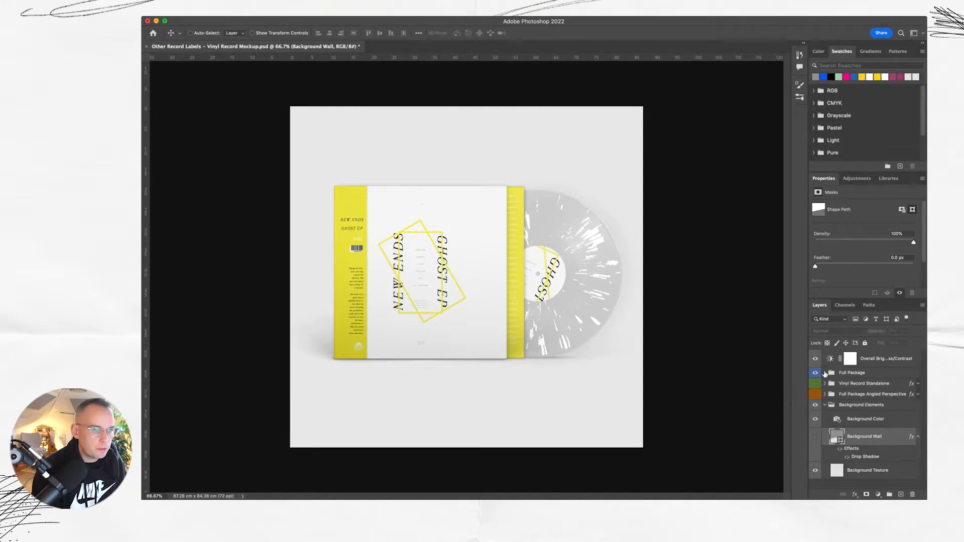
{"action": "left_click", "coordinate": [825, 405]}
{"action": "left_click", "coordinate": [825, 372]}
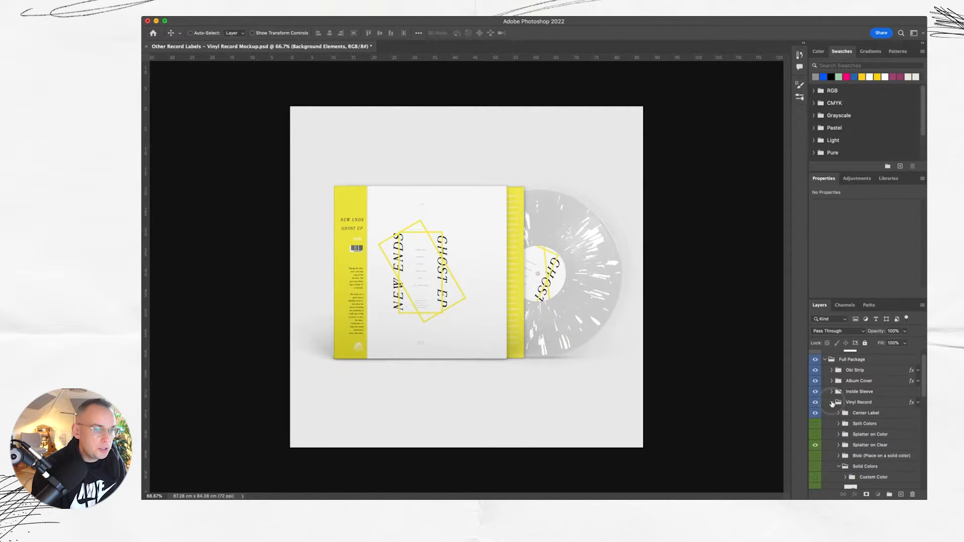
{"action": "left_click", "coordinate": [831, 415]}
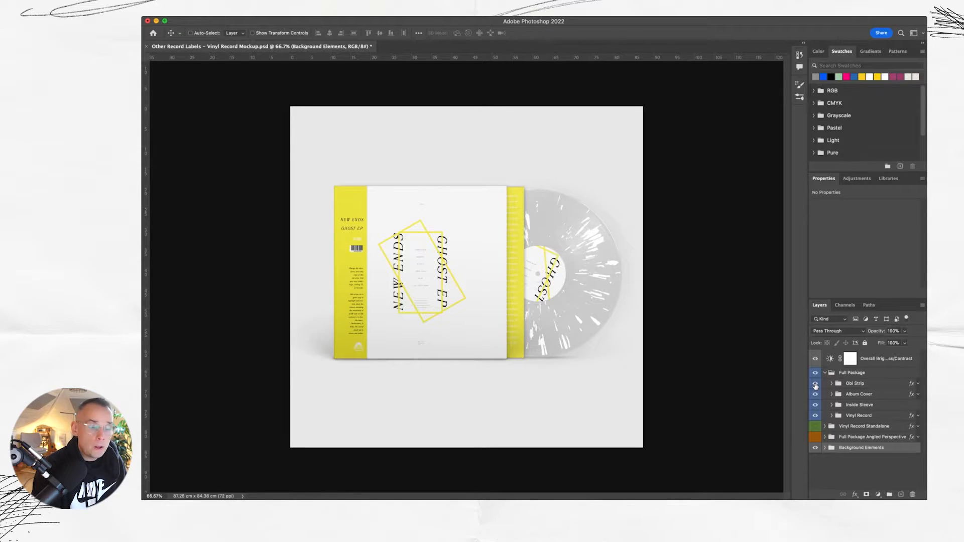
- Examine the Full Package parts by hiding and restoring the Obi Strip, Album Cover, Inside Sleeve and Vinyl Record groups
{"action": "left_click", "coordinate": [816, 384]}
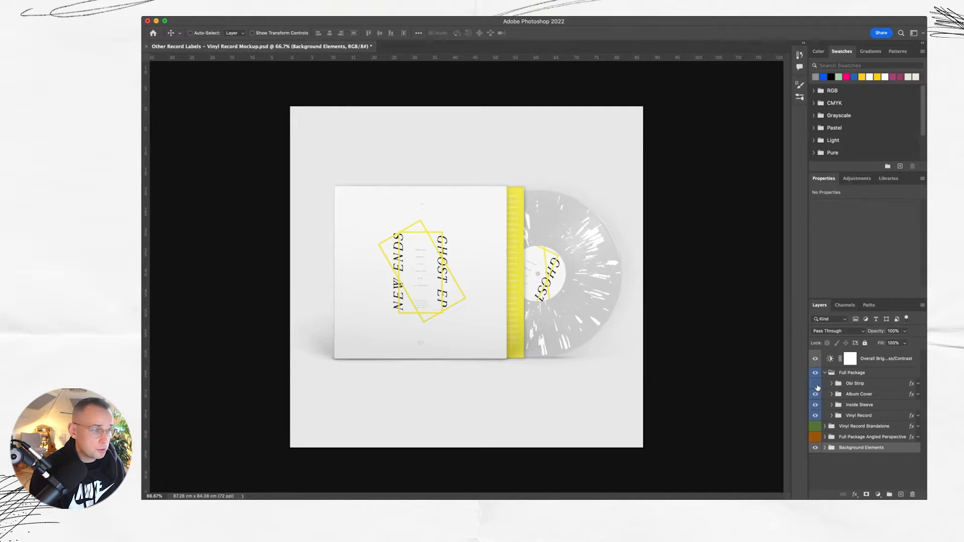
{"action": "left_click", "coordinate": [816, 385]}
{"action": "left_click", "coordinate": [816, 385]}
{"action": "left_click", "coordinate": [815, 395]}
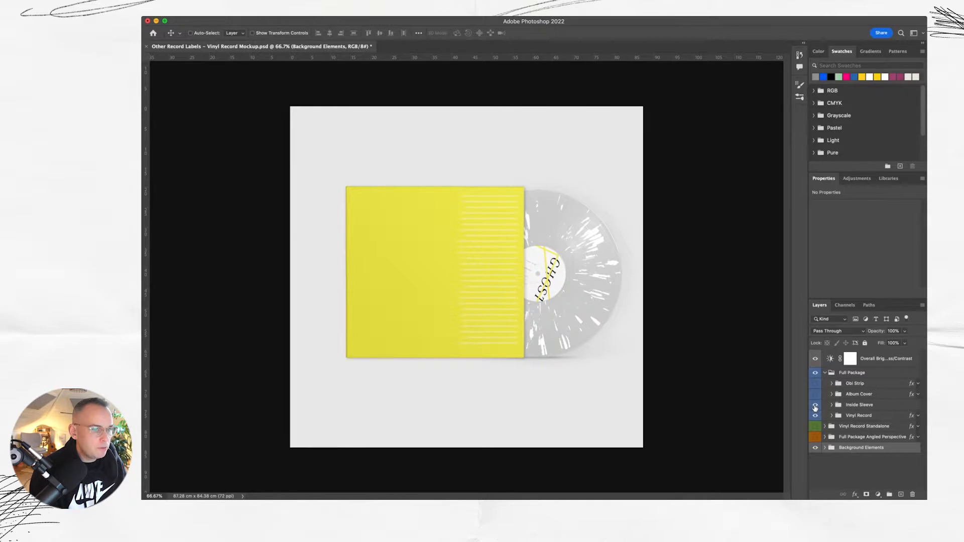
{"action": "left_click", "coordinate": [815, 406]}
{"action": "left_click", "coordinate": [815, 416]}
{"action": "left_click", "coordinate": [816, 416]}
{"action": "left_click", "coordinate": [815, 406]}
{"action": "left_click", "coordinate": [815, 395]}
{"action": "left_click", "coordinate": [816, 384]}
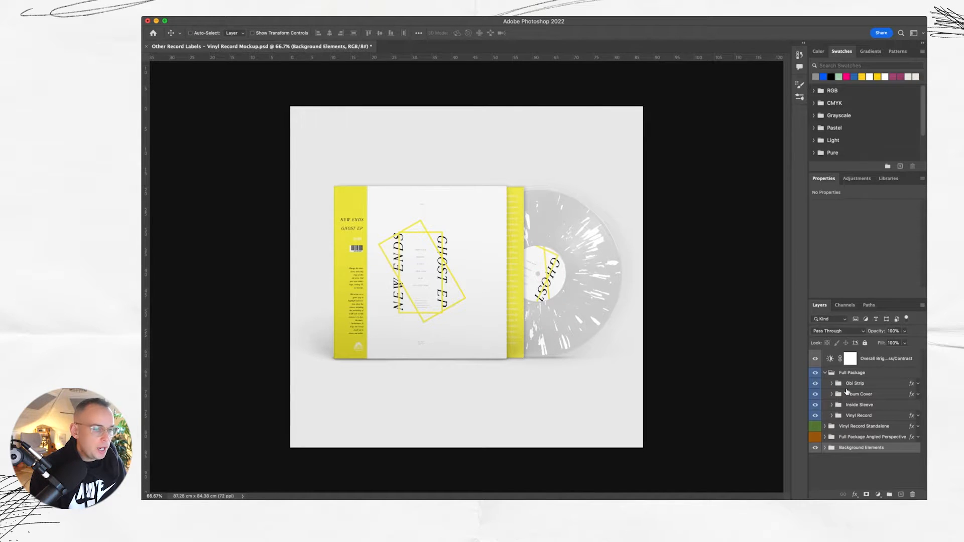
- Switch the mockup from Full Package to Vinyl Record Standalone and check which groups it contains
{"action": "left_click", "coordinate": [815, 373]}
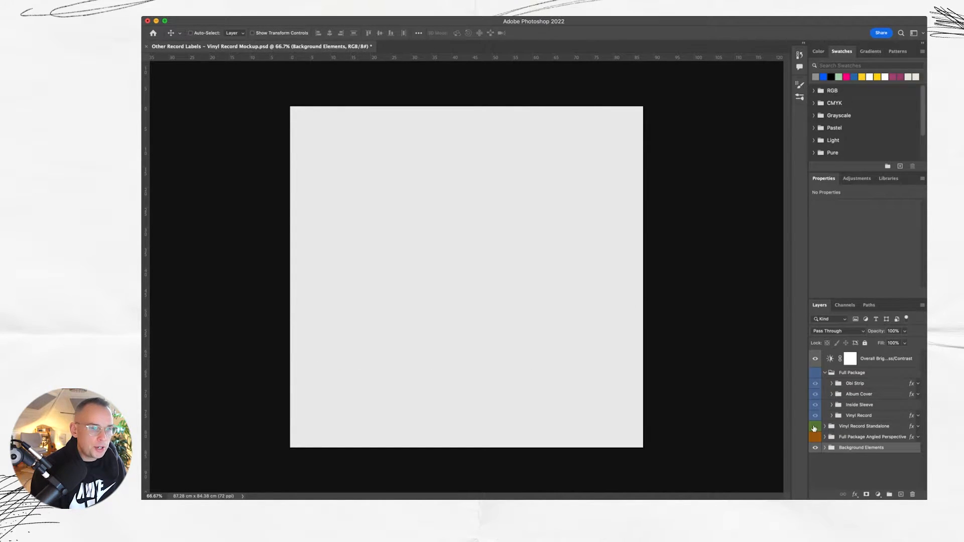
{"action": "left_click", "coordinate": [815, 427]}
{"action": "left_click", "coordinate": [825, 427]}
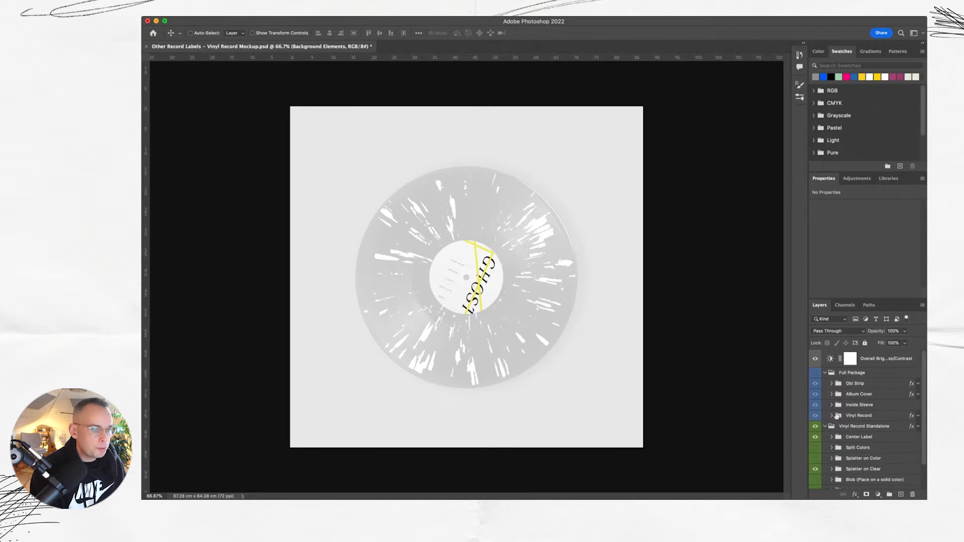
{"action": "left_click", "coordinate": [825, 404]}
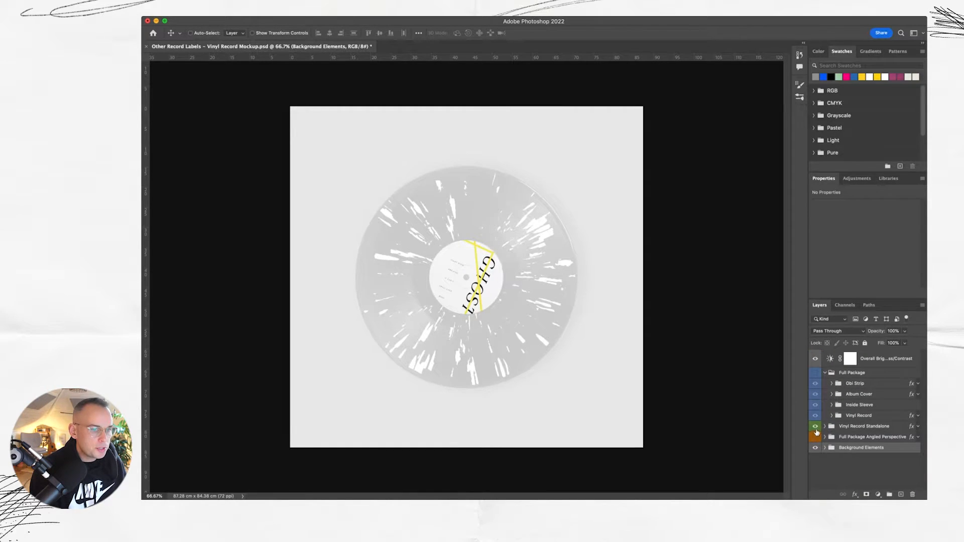
- Switch to the Full Package Angled Perspective view and preview it with the Obi Strip shown and the Inside Sleeve hidden, restoring both
{"action": "left_click", "coordinate": [815, 426]}
{"action": "left_click", "coordinate": [815, 436]}
{"action": "left_click", "coordinate": [825, 437]}
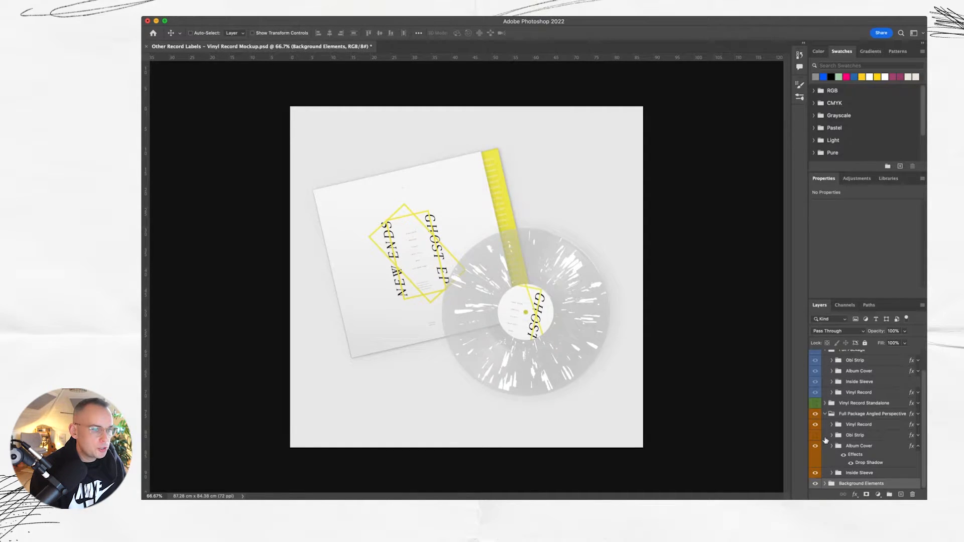
{"action": "left_click", "coordinate": [816, 436]}
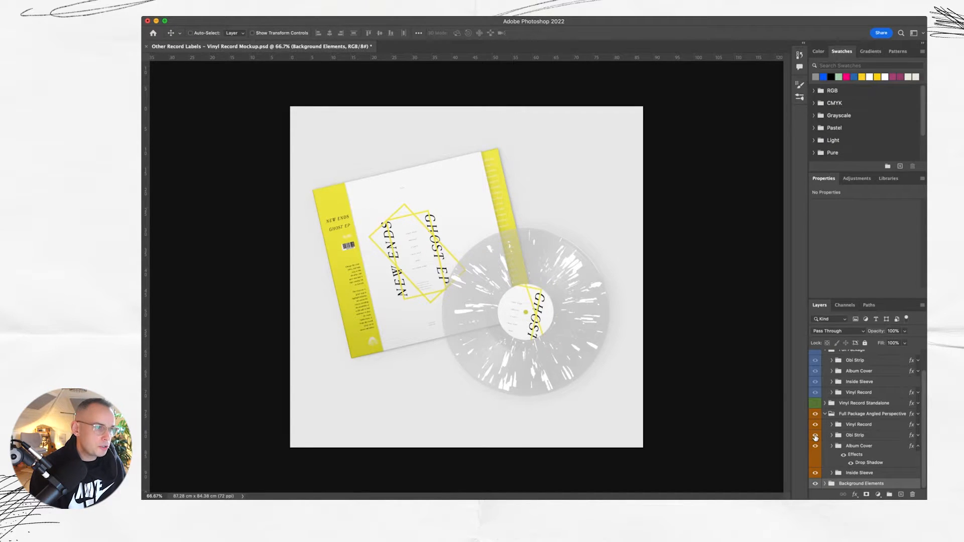
{"action": "left_click", "coordinate": [816, 437]}
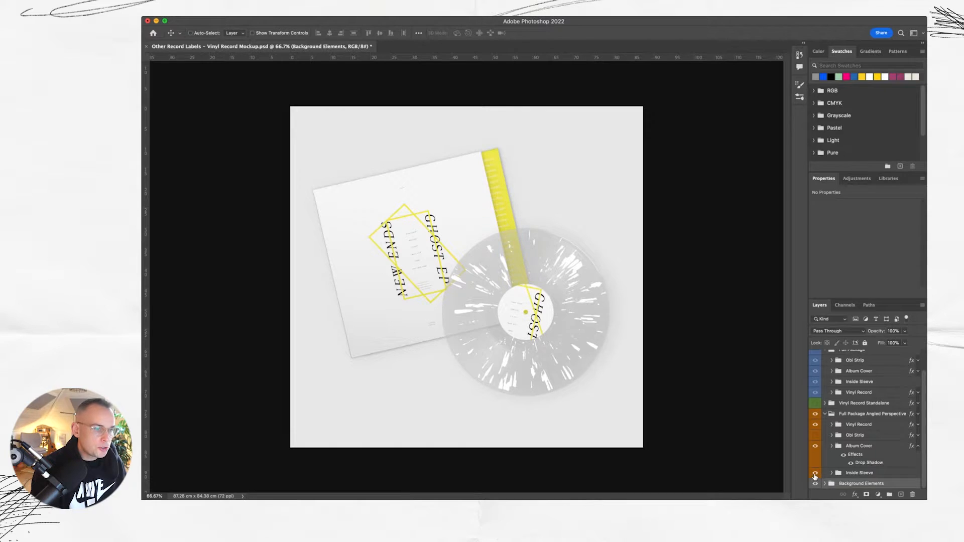
{"action": "left_click", "coordinate": [816, 474]}
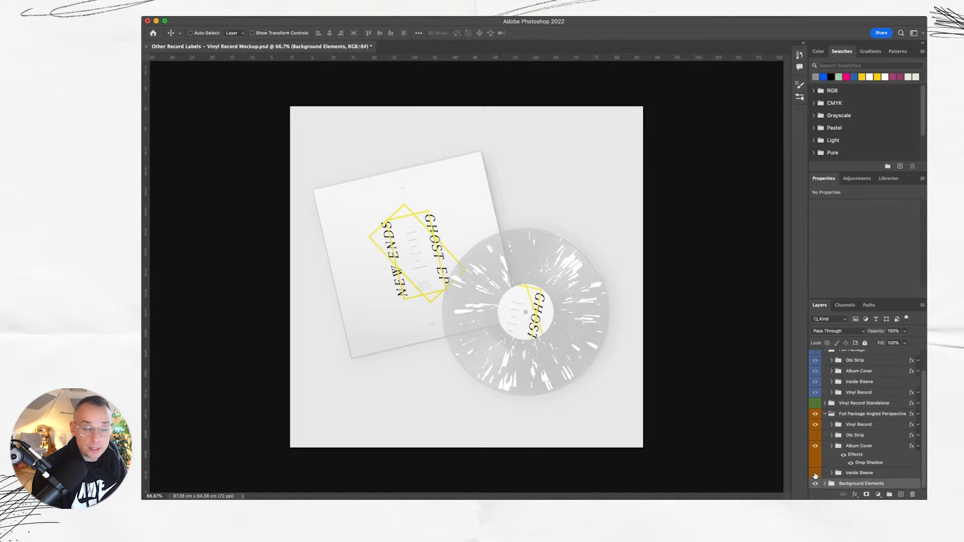
{"action": "left_click", "coordinate": [815, 475]}
- Try deleting the design inside the angled view's Sleeve smart object and saving the blank sleeve back to the mockup
{"action": "left_click", "coordinate": [831, 473]}
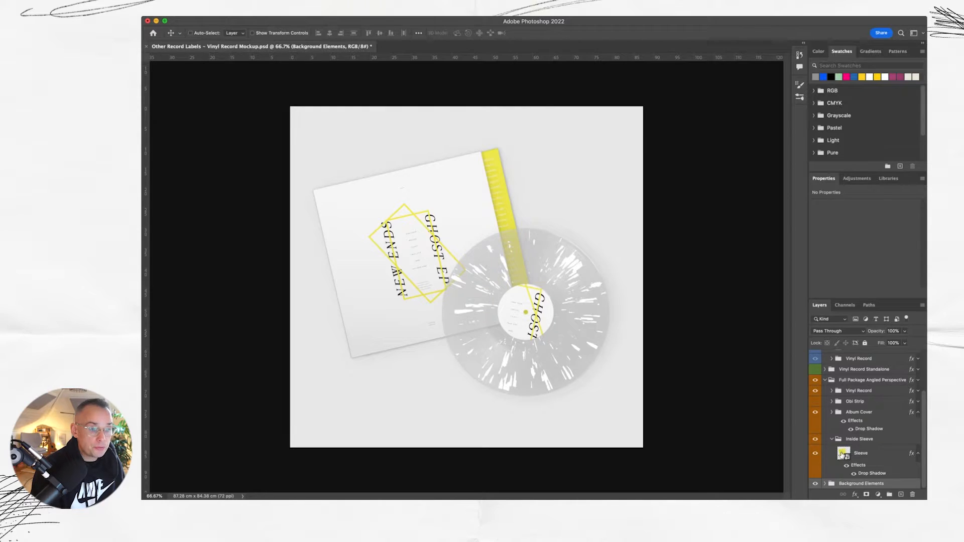
{"action": "double_click", "coordinate": [842, 454]}
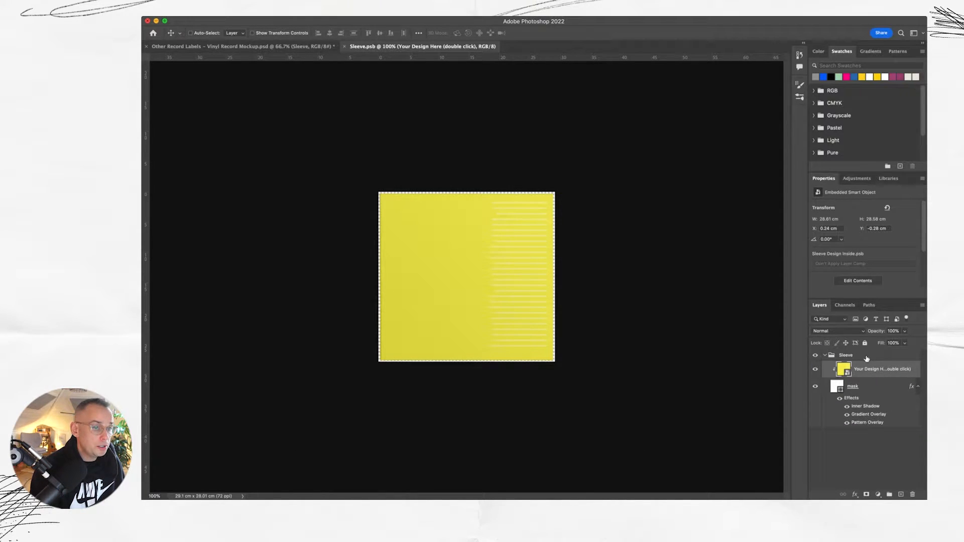
{"action": "key", "text": "Delete"}
{"action": "key", "text": "super+w"}
{"action": "key", "text": "Return"}
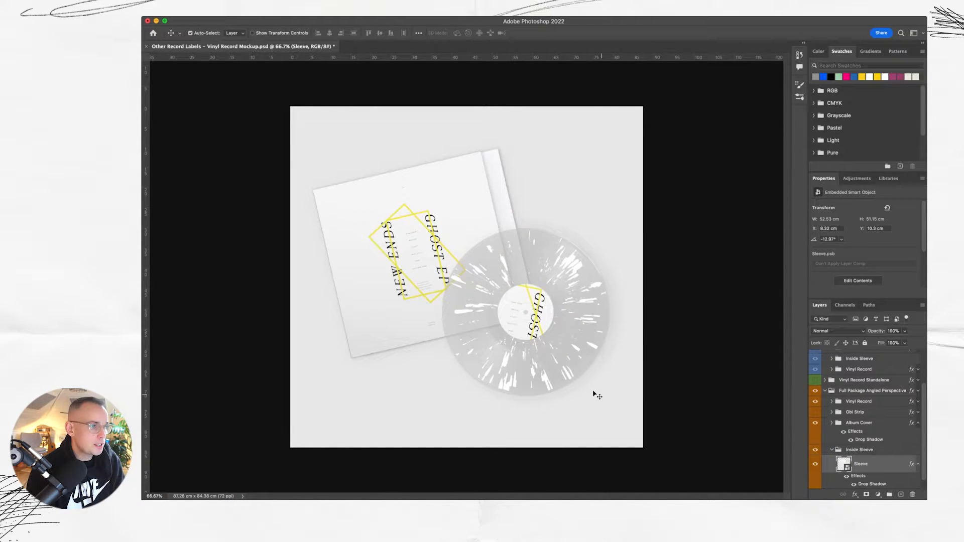
- Hide the Full Package Angled Perspective group and show Vinyl Record Standalone with its subgroups expanded
{"action": "left_click", "coordinate": [825, 390]}
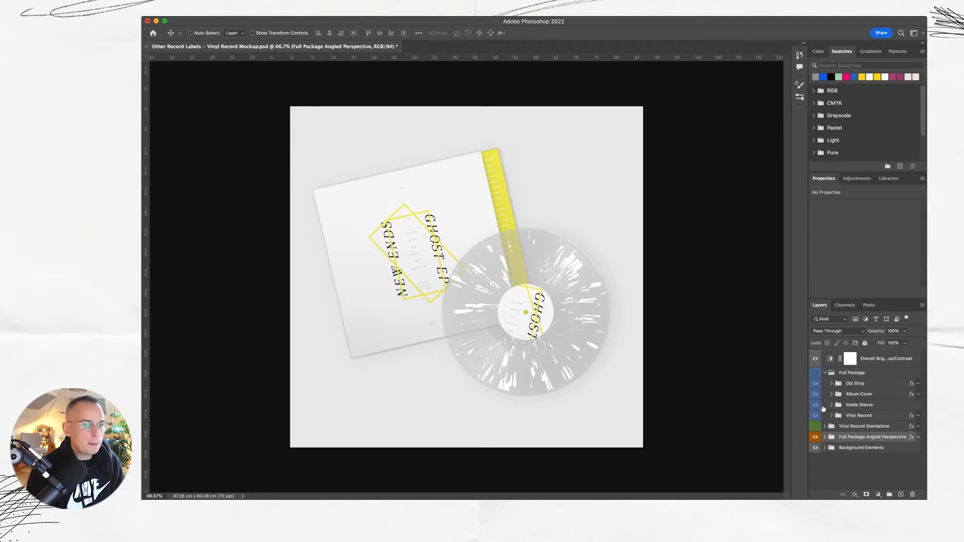
{"action": "left_click", "coordinate": [816, 437]}
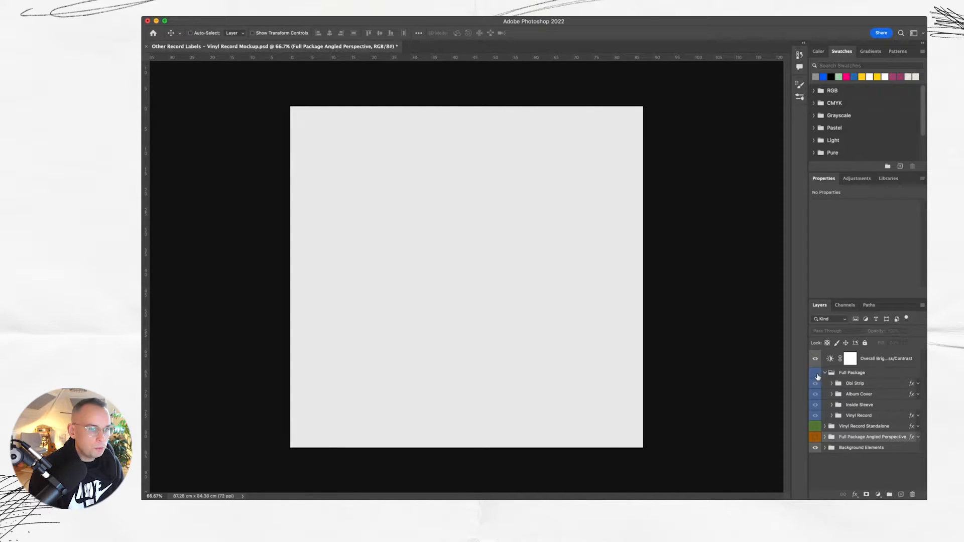
{"action": "left_click", "coordinate": [825, 426]}
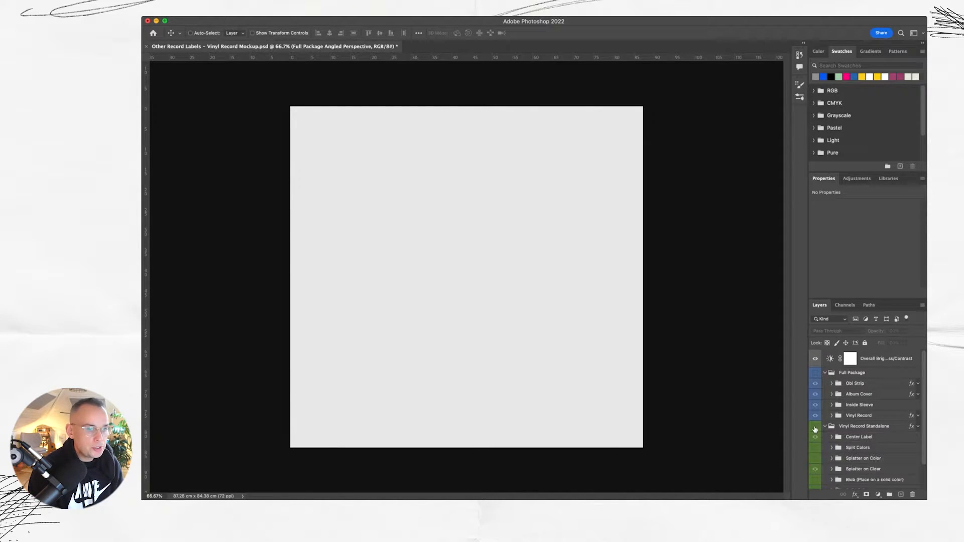
{"action": "left_click", "coordinate": [815, 426]}
{"action": "scroll", "coordinate": [823, 425], "scroll_direction": "down", "scroll_amount": 2}
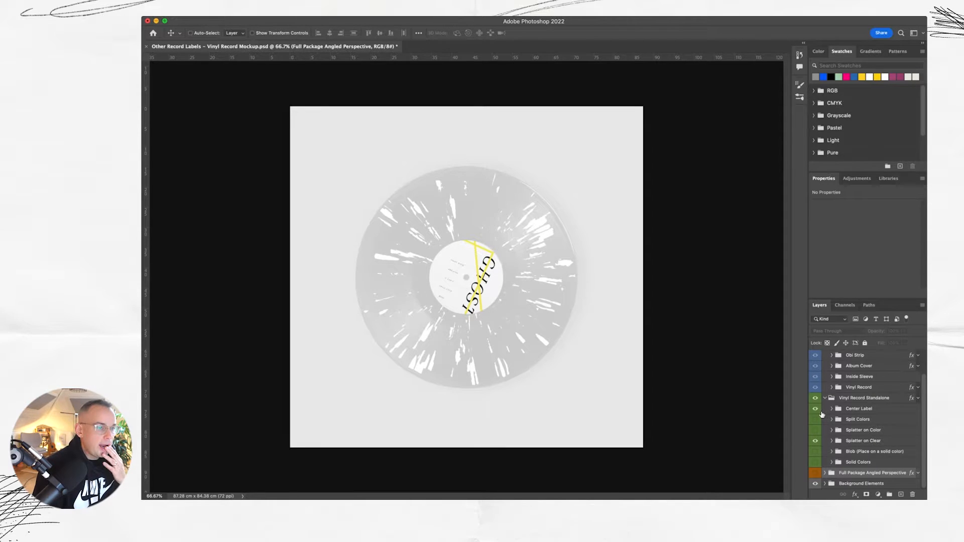
- Preview the standalone vinyl without its Center Label, and replace the Splatter on Clear style with Split Colors
{"action": "left_click", "coordinate": [815, 409]}
{"action": "left_click", "coordinate": [815, 410]}
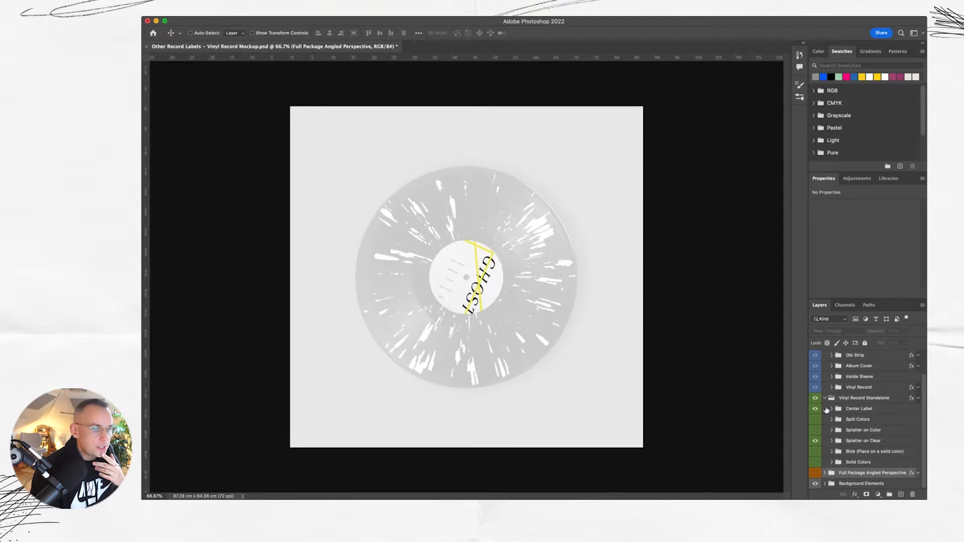
{"action": "left_click", "coordinate": [815, 440]}
{"action": "left_click", "coordinate": [815, 420]}
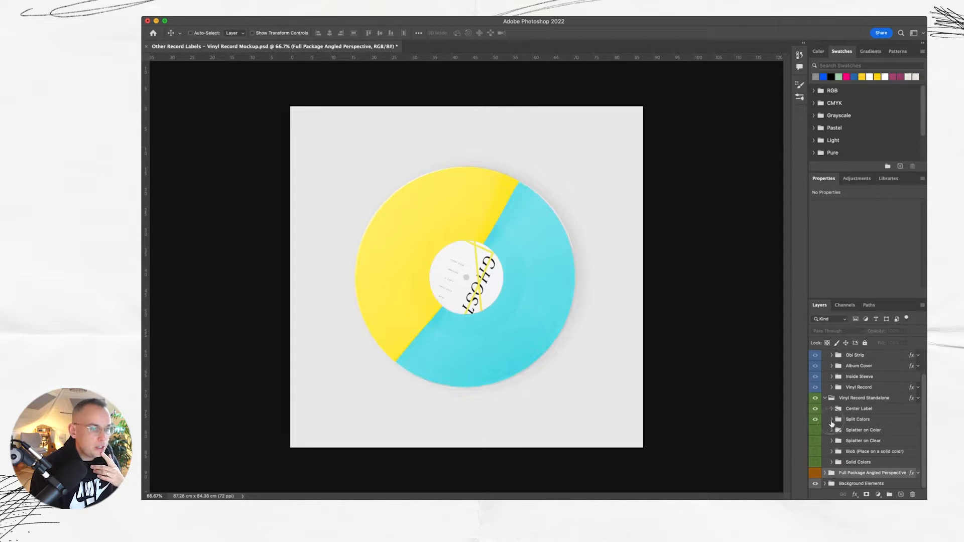
- Set the First Color fill of the Split Colors vinyl to bright green, RGB 0, 255, 54
{"action": "left_click", "coordinate": [831, 420]}
{"action": "left_click", "coordinate": [838, 420]}
{"action": "double_click", "coordinate": [858, 408]}
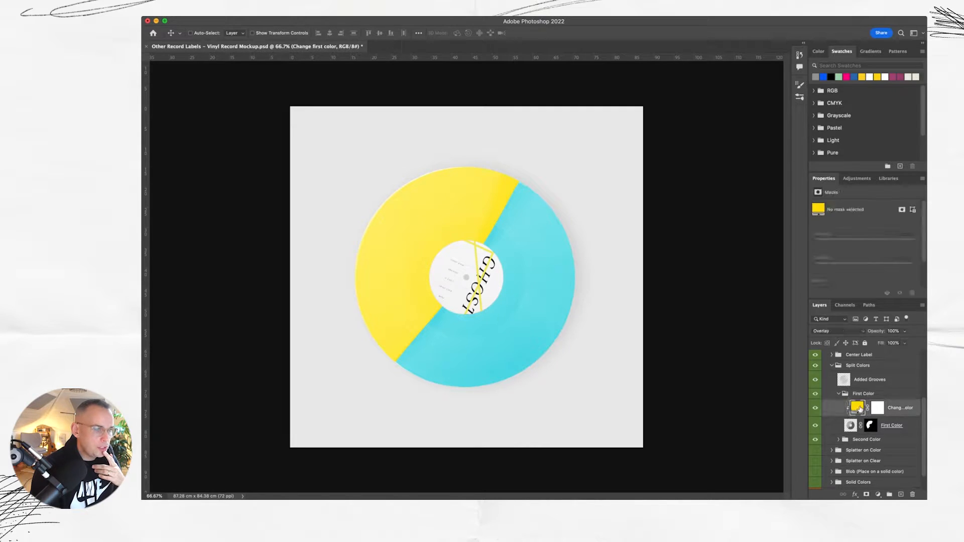
{"action": "left_click", "coordinate": [730, 386]}
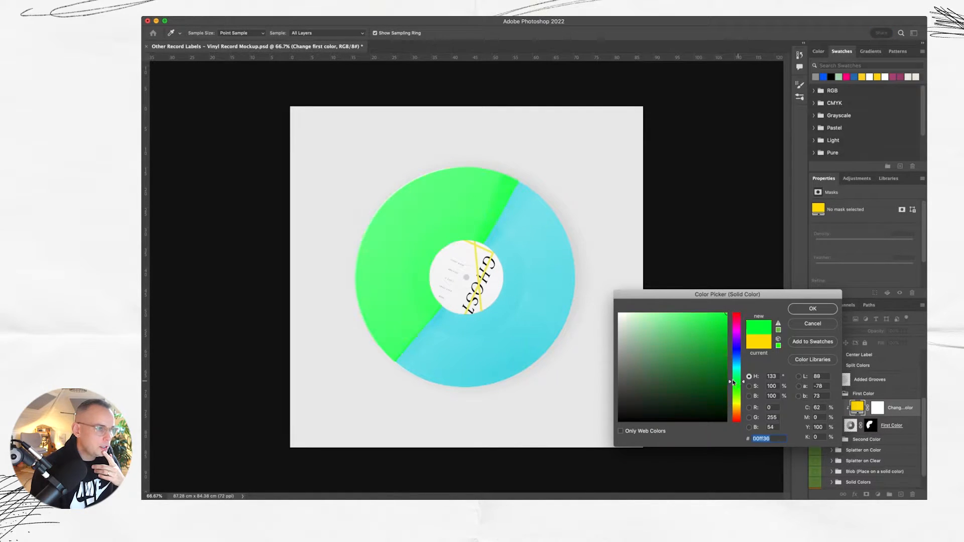
{"action": "left_click", "coordinate": [802, 311]}
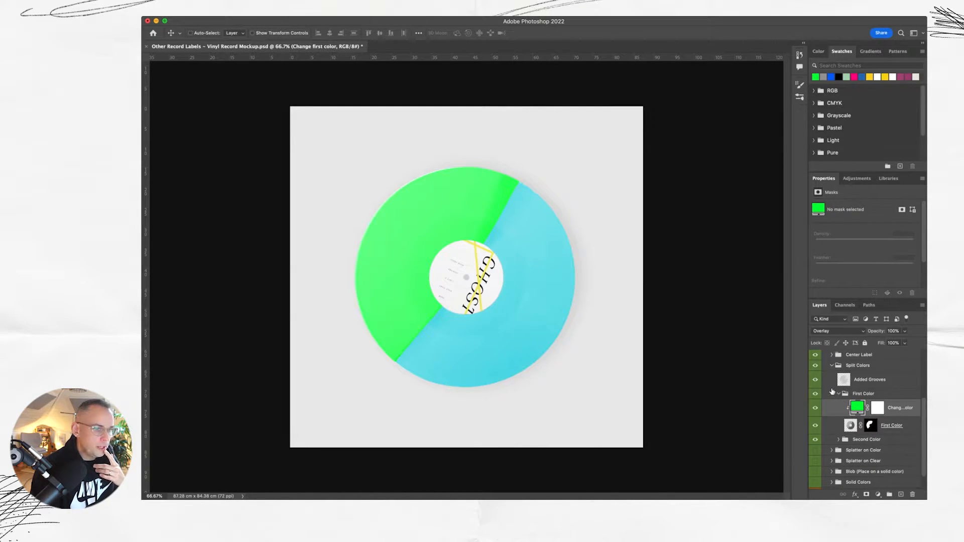
- Set the Second Color fill of the Split Colors vinyl to a dark green, about RGB 26, 105, 44
{"action": "left_click", "coordinate": [838, 395]}
{"action": "left_click", "coordinate": [838, 440]}
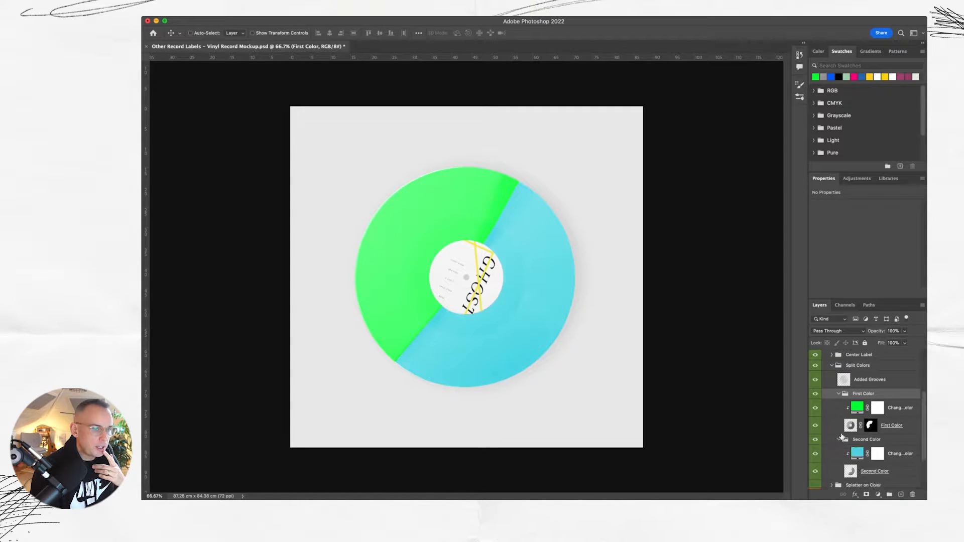
{"action": "scroll", "coordinate": [854, 396], "scroll_direction": "down", "scroll_amount": 2}
{"action": "double_click", "coordinate": [856, 396]}
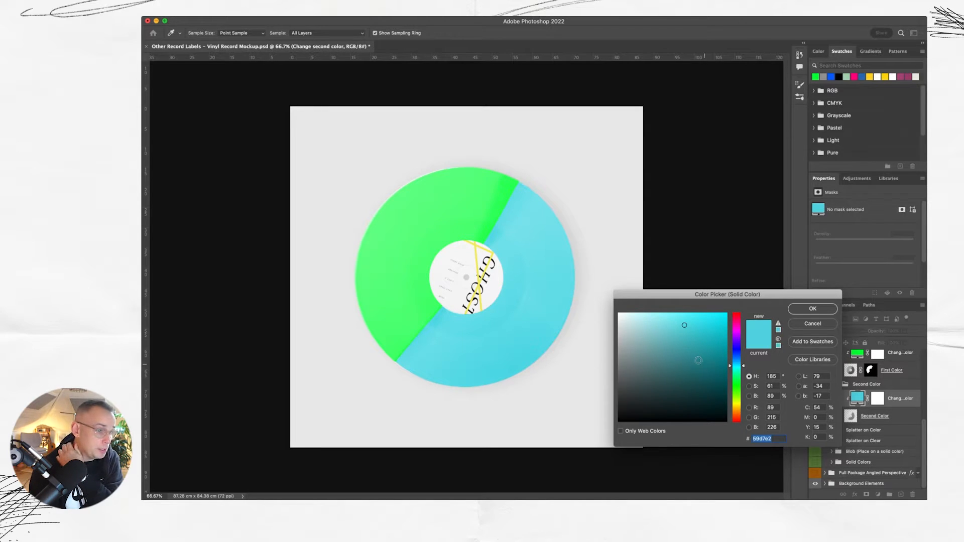
{"action": "left_click", "coordinate": [415, 218]}
{"action": "left_click_drag", "start_coordinate": [676, 313], "coordinate": [698, 375]}
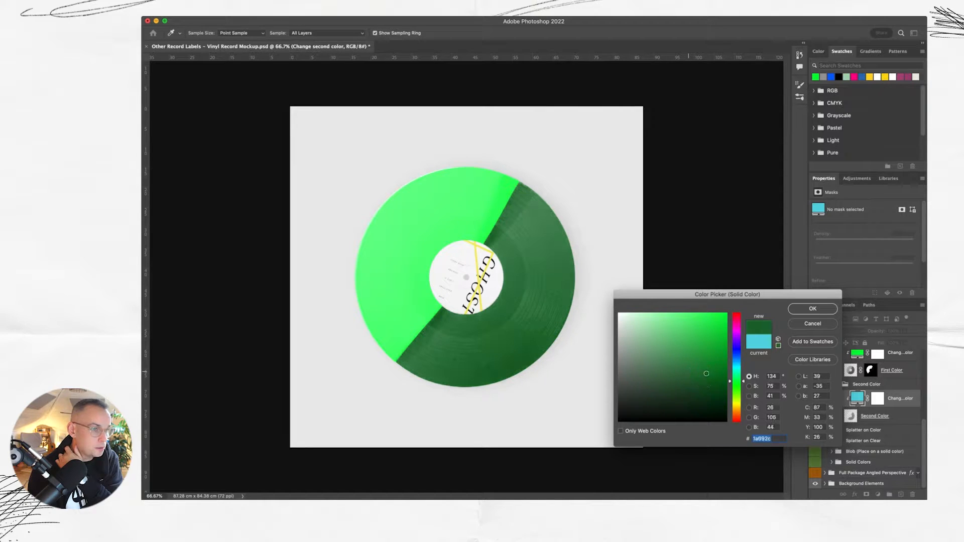
{"action": "left_click", "coordinate": [812, 308]}
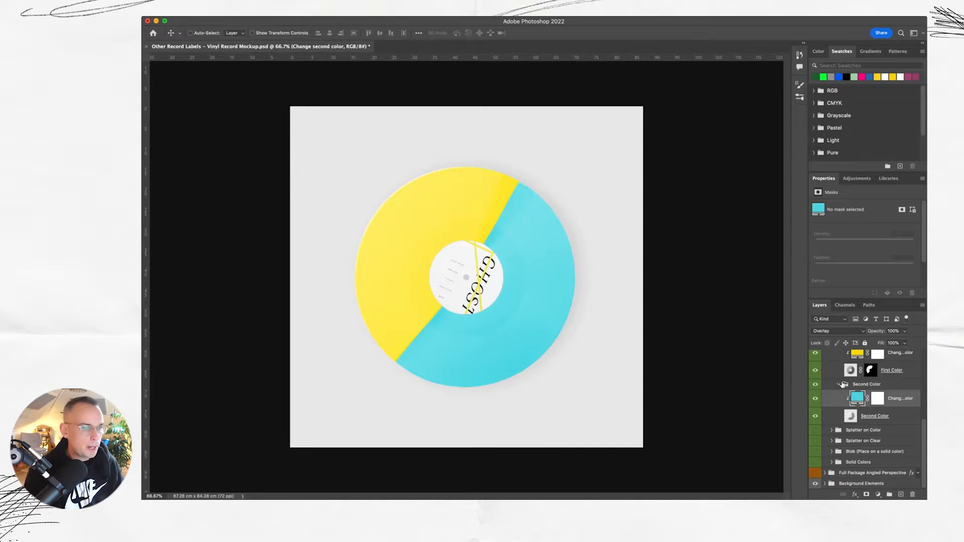
- Collapse the Split Colors group and replace that vinyl style with Splatter on Color
{"action": "scroll", "coordinate": [842, 384], "scroll_direction": "up", "scroll_amount": 5}
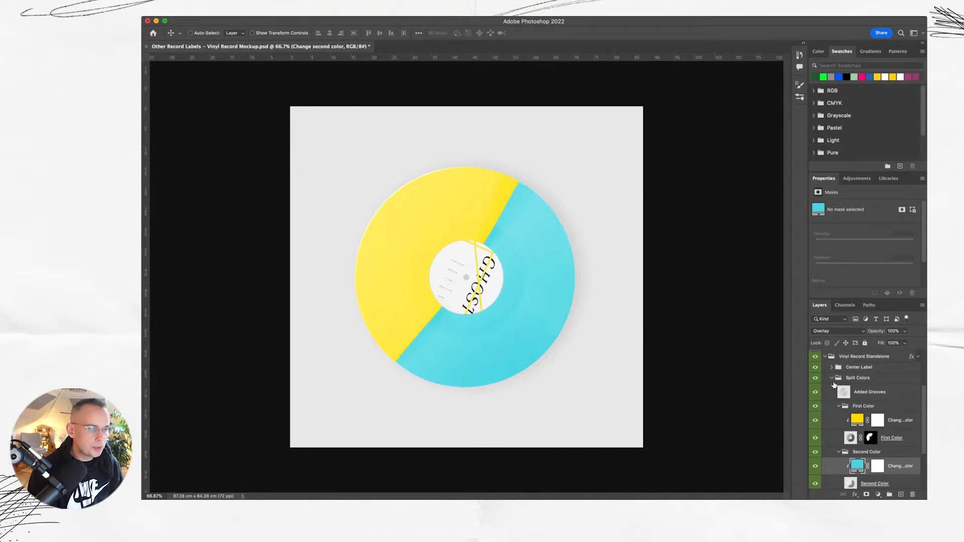
{"action": "left_click", "coordinate": [831, 380]}
{"action": "left_click", "coordinate": [816, 420]}
{"action": "left_click", "coordinate": [815, 430]}
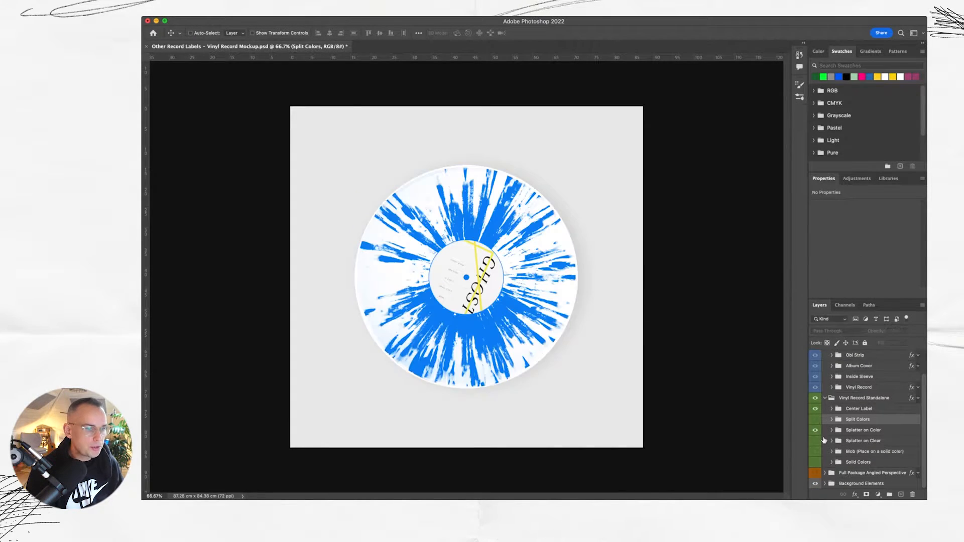
- Change the Splatter Base Color fill of the Splatter on Color vinyl to red
{"action": "left_click", "coordinate": [831, 430]}
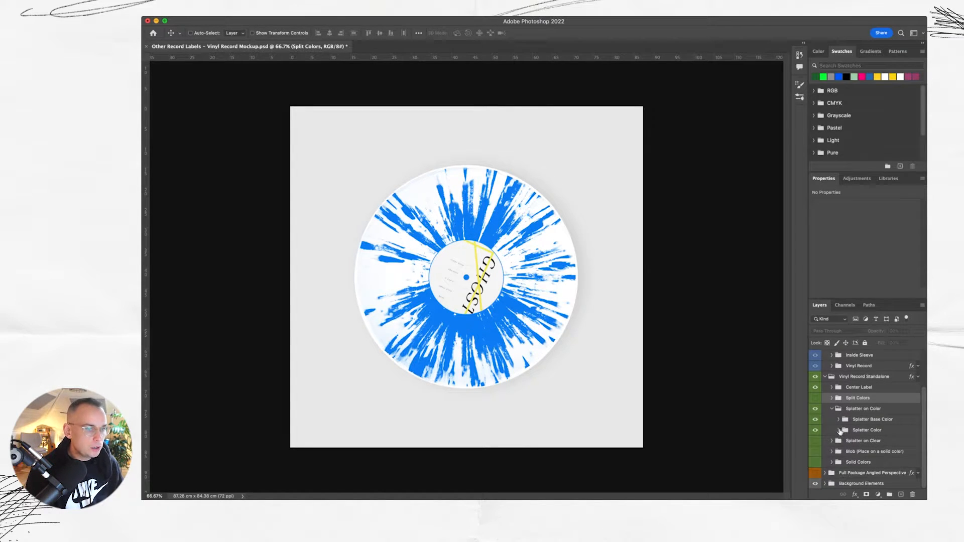
{"action": "left_click", "coordinate": [838, 420]}
{"action": "double_click", "coordinate": [857, 407]}
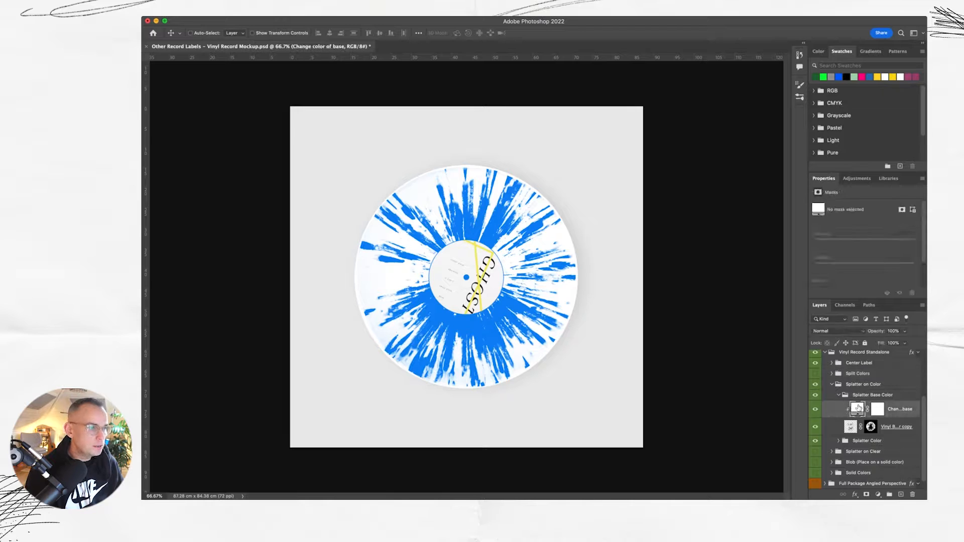
{"action": "left_click", "coordinate": [708, 313]}
{"action": "left_click_drag", "start_coordinate": [708, 313], "coordinate": [691, 314]}
{"action": "left_click", "coordinate": [812, 308]}
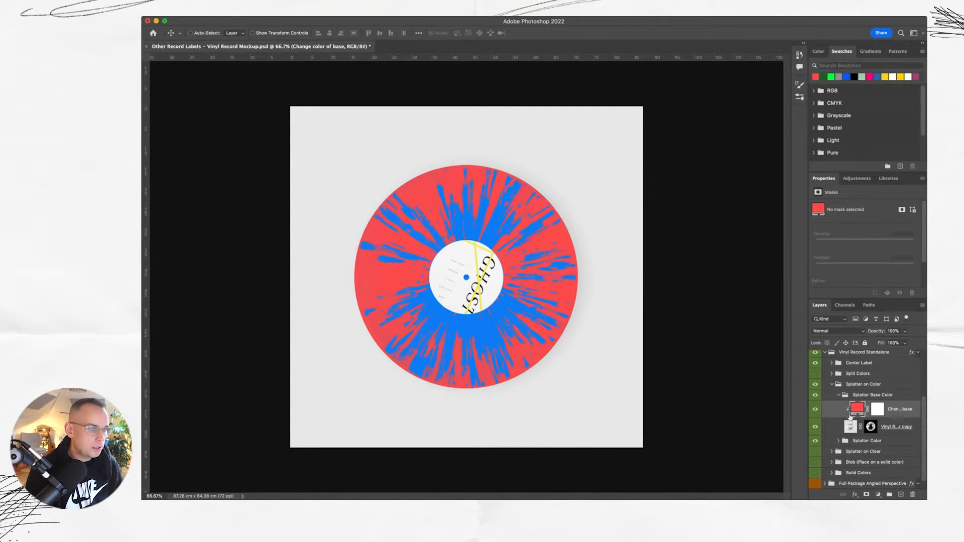
- Collapse Splatter Base Color and change the Splatter Color fill of the same vinyl to white
{"action": "left_click", "coordinate": [842, 396]}
{"action": "left_click", "coordinate": [838, 430]}
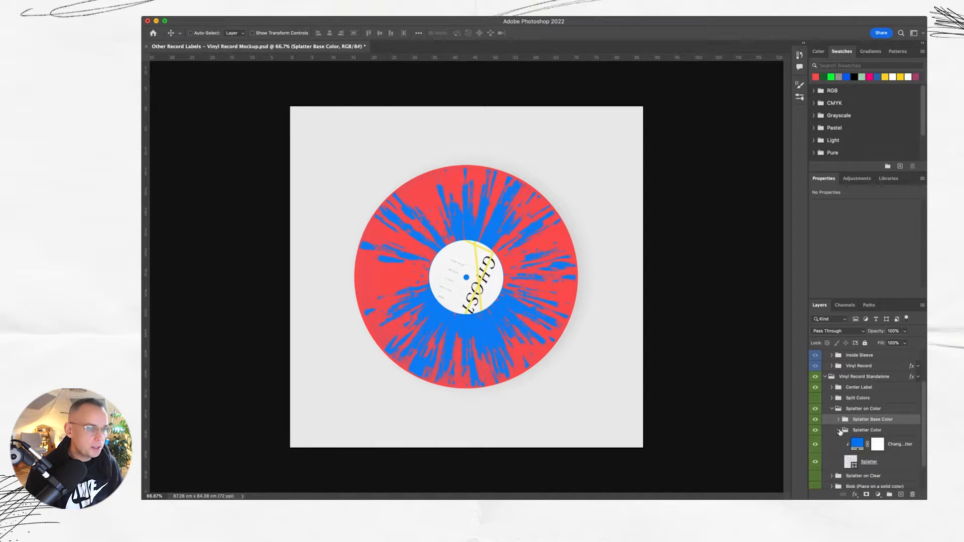
{"action": "double_click", "coordinate": [857, 444]}
{"action": "left_click_drag", "start_coordinate": [643, 322], "coordinate": [600, 305]}
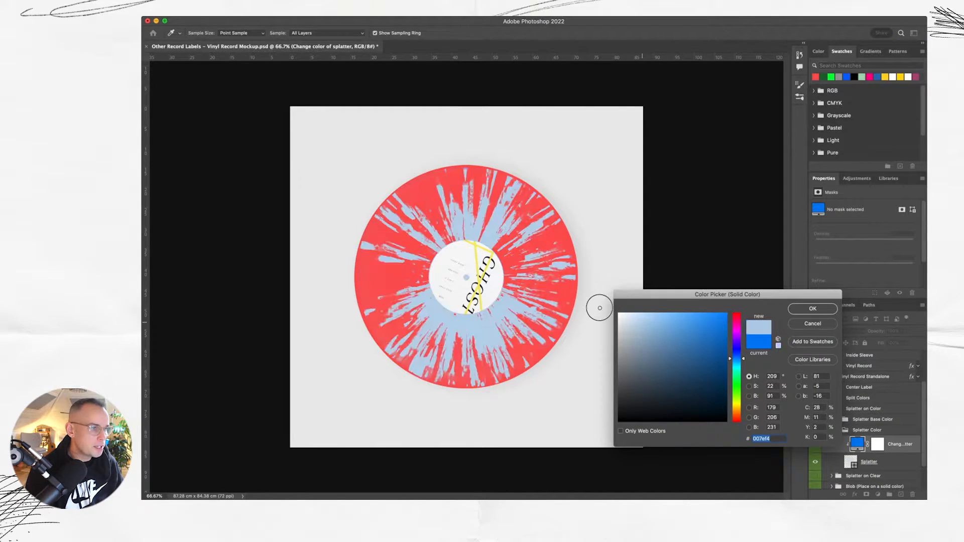
{"action": "left_click", "coordinate": [819, 310]}
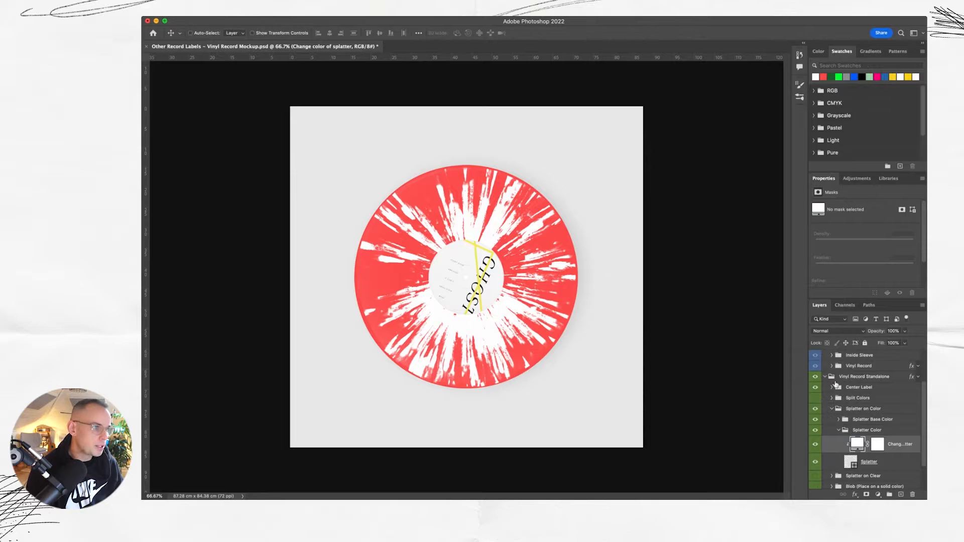
- Hide and collapse the Splatter on Color group, and show the Splatter on Clear style instead
{"action": "left_click", "coordinate": [815, 408]}
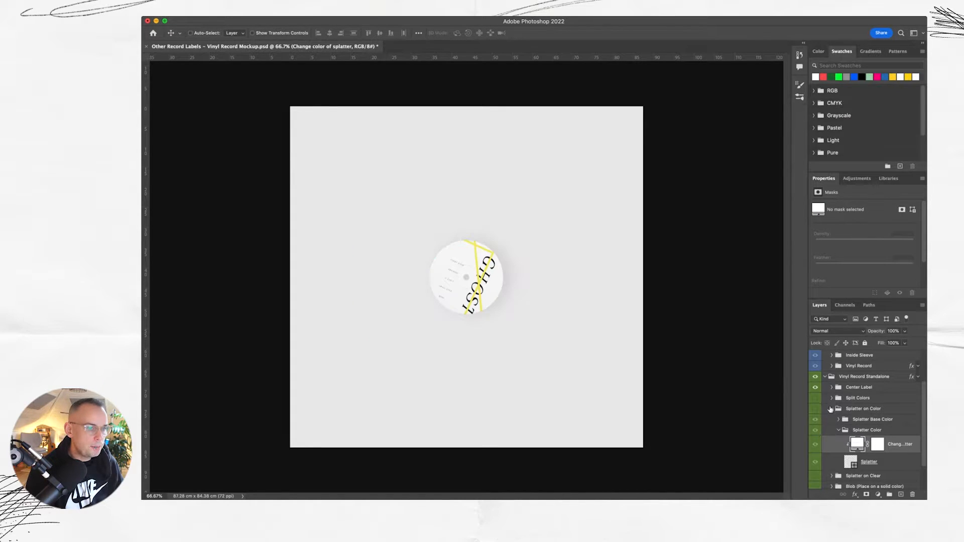
{"action": "left_click", "coordinate": [832, 408]}
{"action": "left_click", "coordinate": [815, 441]}
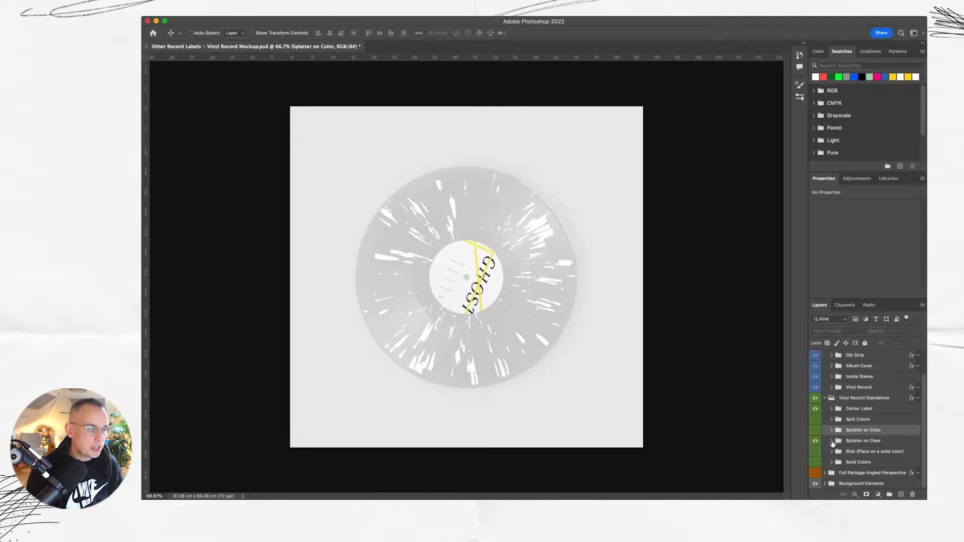
{"action": "left_click", "coordinate": [832, 441]}
{"action": "double_click", "coordinate": [850, 455]}
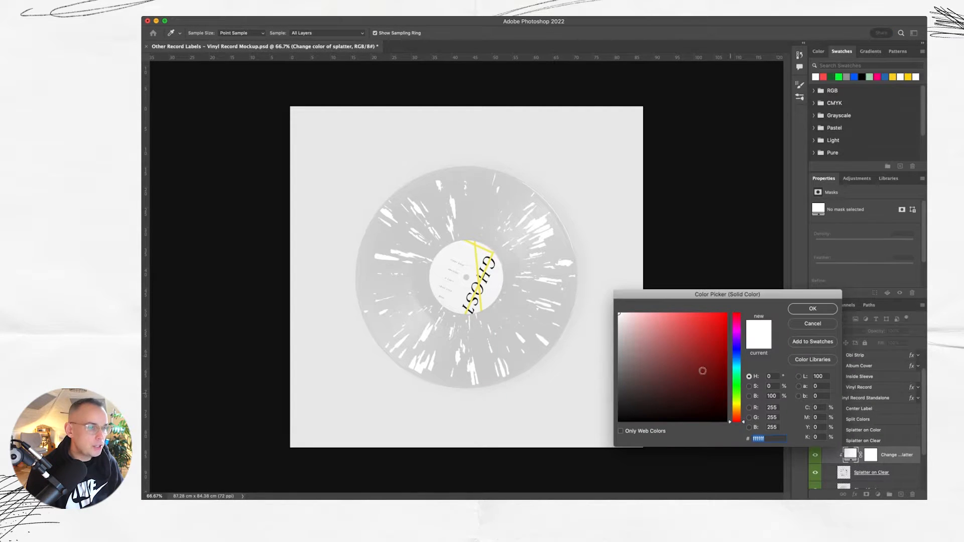
{"action": "left_click", "coordinate": [710, 318]}
{"action": "key", "text": "Escape"}
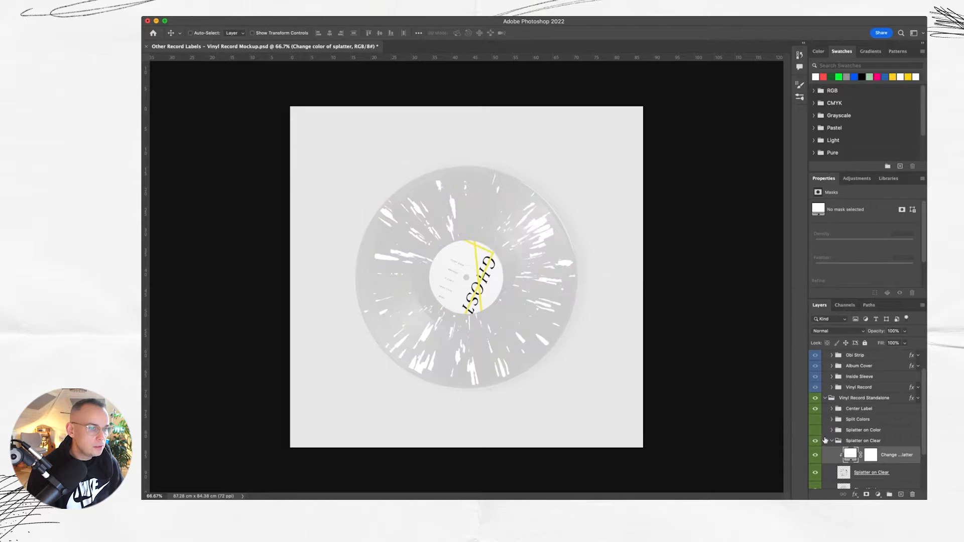
{"action": "left_click", "coordinate": [832, 441]}
- Replace Splatter on Clear with the Blob style, expand its group and show the Solid Colors vinyl beneath it
{"action": "left_click", "coordinate": [815, 441]}
{"action": "left_click", "coordinate": [815, 452]}
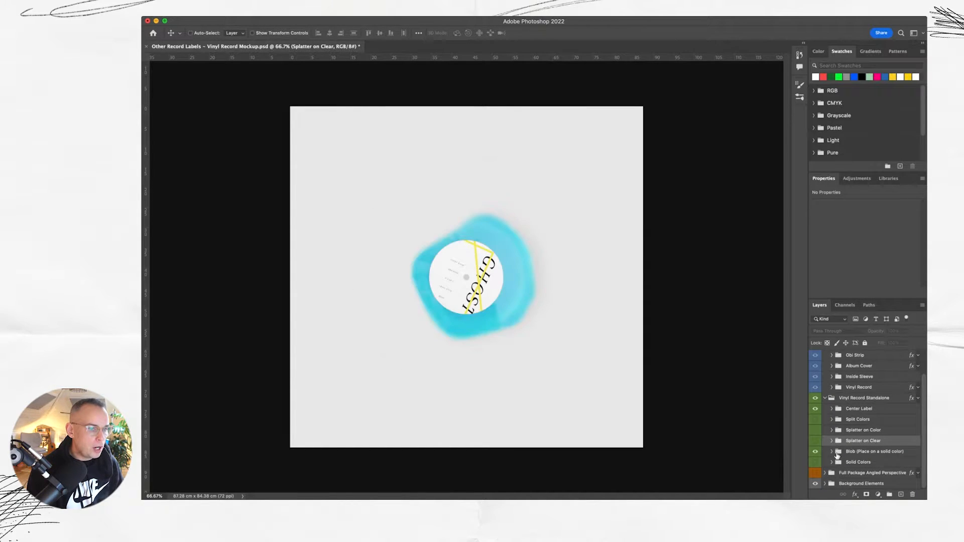
{"action": "left_click", "coordinate": [831, 452]}
{"action": "scroll", "coordinate": [818, 465], "scroll_direction": "down", "scroll_amount": 1}
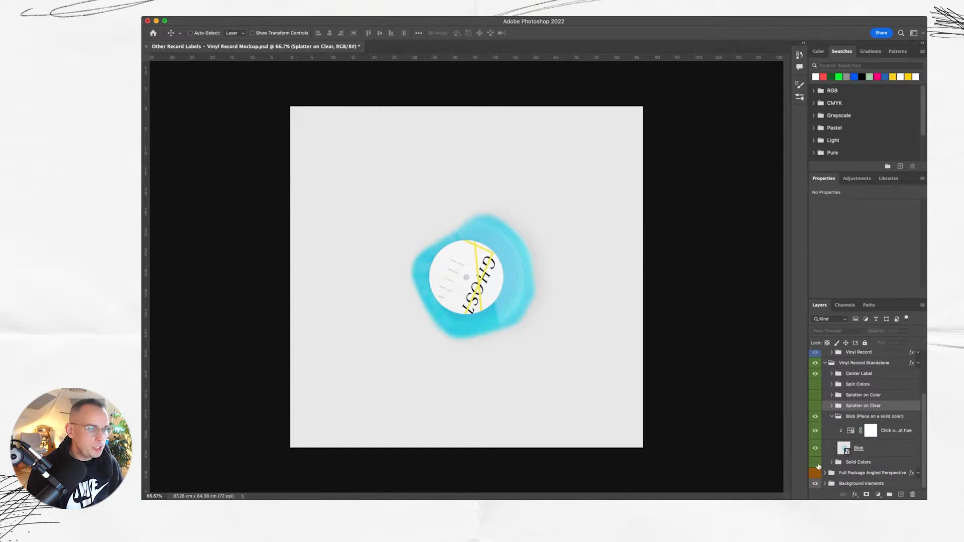
{"action": "left_click", "coordinate": [815, 462]}
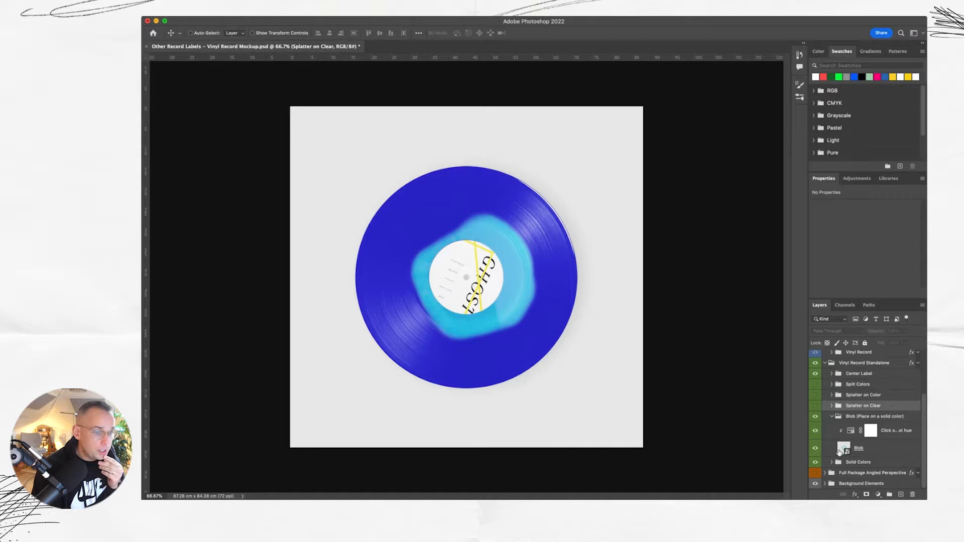
- Set the hue of the blob's Hue/Saturation adjustment to -82 for a green blob
{"action": "left_click", "coordinate": [851, 432]}
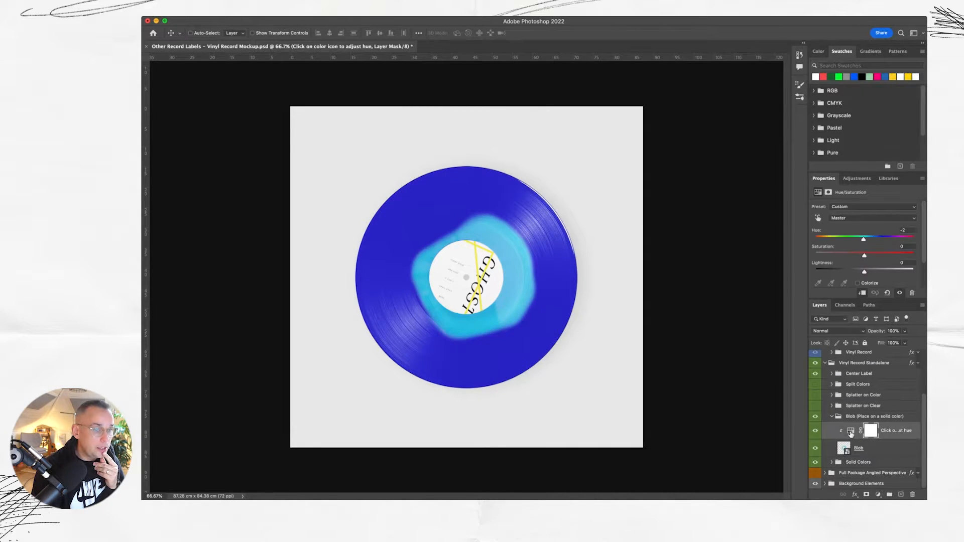
{"action": "left_click", "coordinate": [868, 432]}
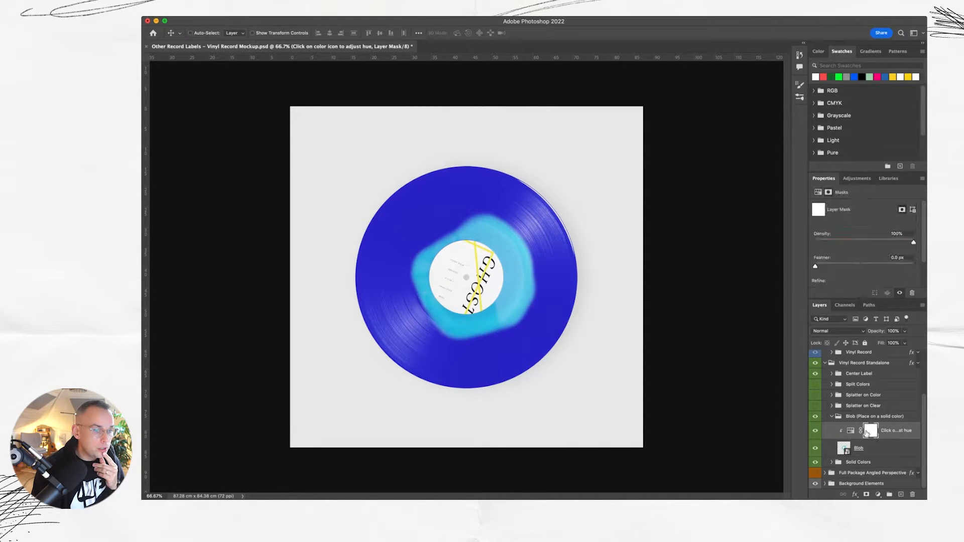
{"action": "left_click", "coordinate": [851, 430]}
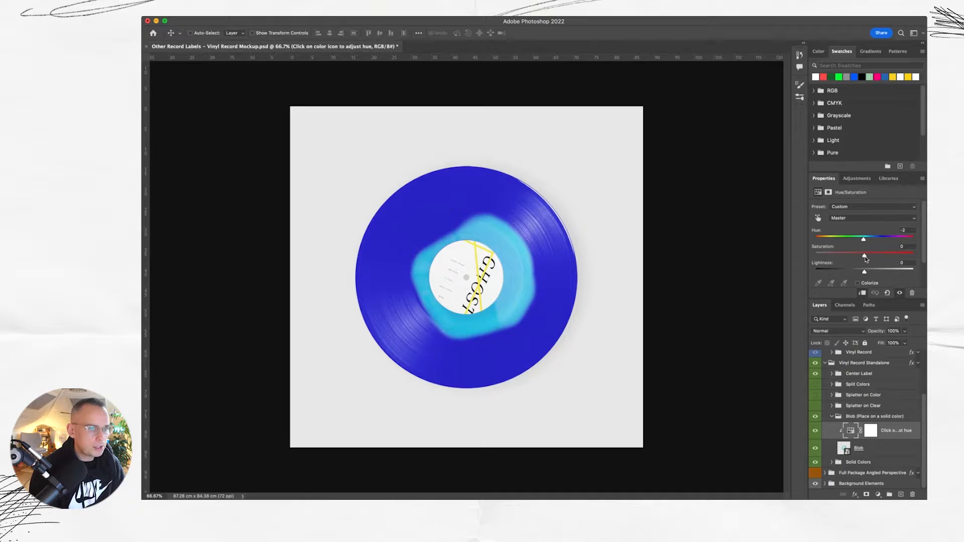
{"action": "left_click_drag", "start_coordinate": [863, 240], "coordinate": [834, 240]}
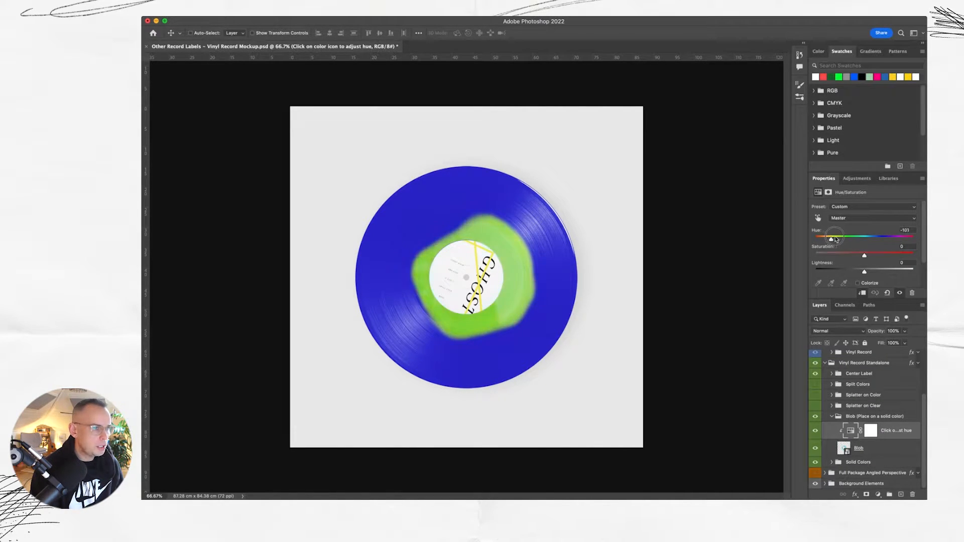
- Hide the Blob group, expand Solid Colors and preview the Gold, Lime and Navy vinyl layers one after another
{"action": "left_click", "coordinate": [815, 417]}
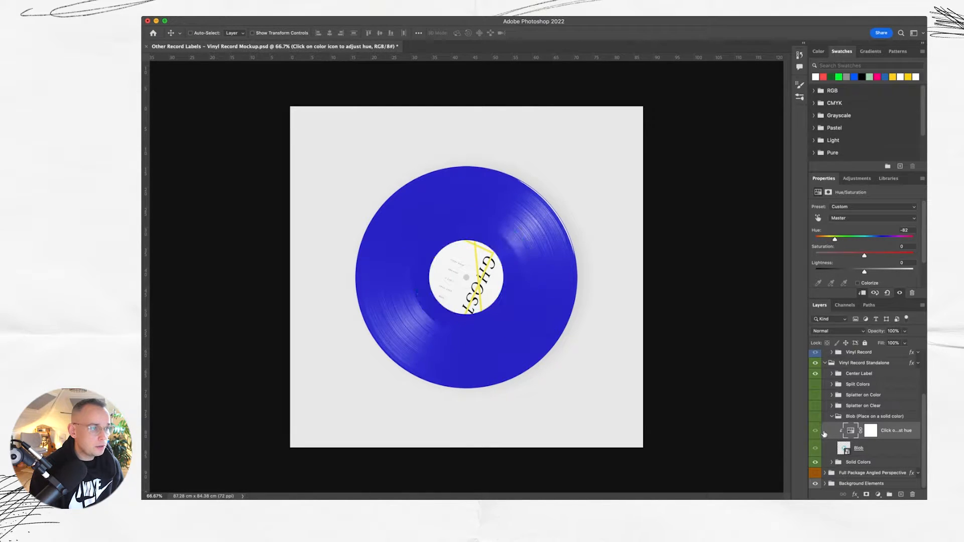
{"action": "left_click", "coordinate": [831, 462]}
{"action": "scroll", "coordinate": [833, 465], "scroll_direction": "down", "scroll_amount": 5}
{"action": "scroll", "coordinate": [833, 464], "scroll_direction": "down", "scroll_amount": 5}
{"action": "left_click", "coordinate": [815, 406]}
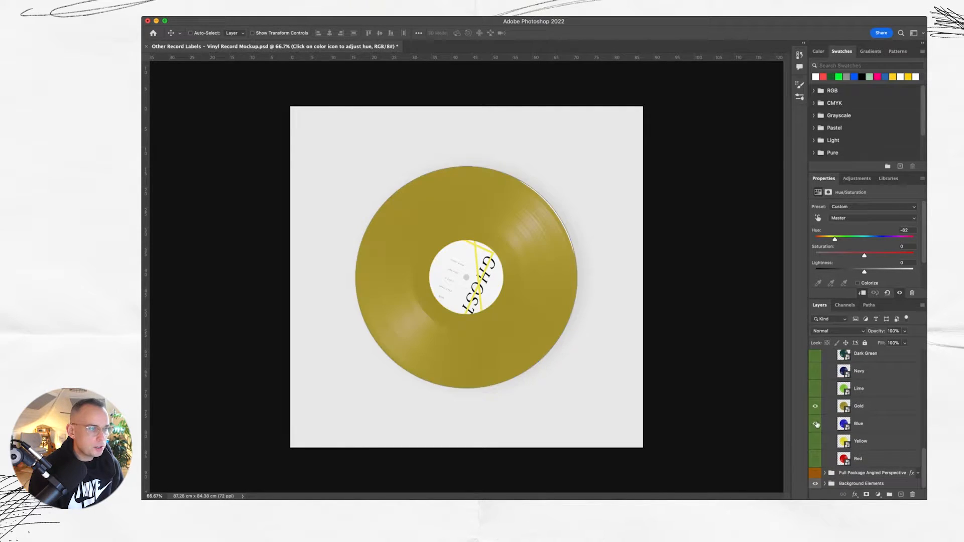
{"action": "scroll", "coordinate": [816, 424], "scroll_direction": "up", "scroll_amount": 2}
{"action": "left_click", "coordinate": [816, 428]}
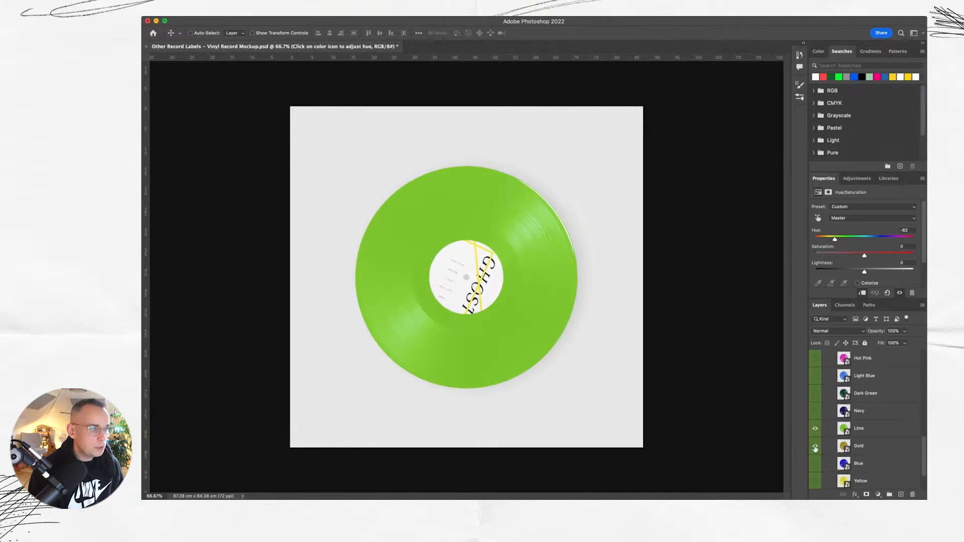
{"action": "left_click", "coordinate": [815, 410]}
{"action": "scroll", "coordinate": [817, 427], "scroll_direction": "up", "scroll_amount": 4}
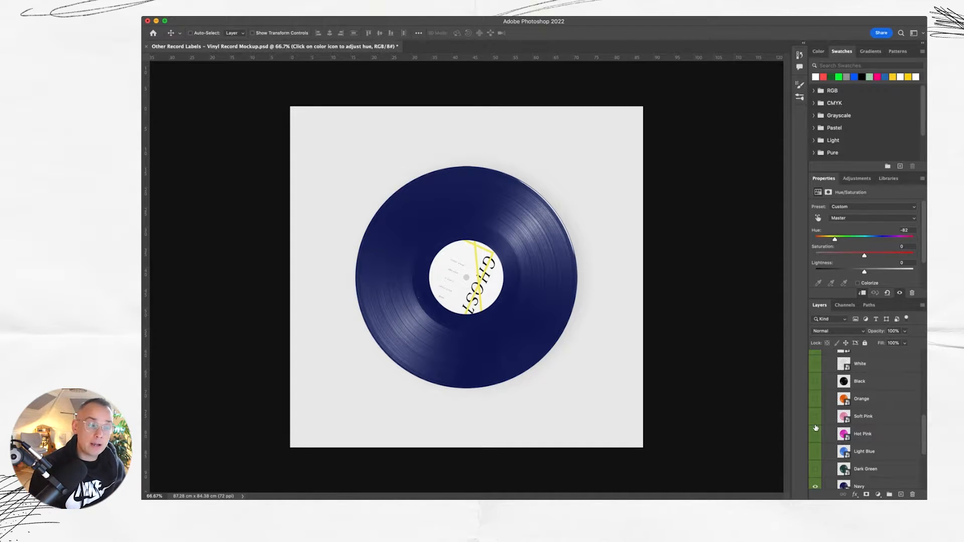
- Preview further solid vinyl layers above Navy, ending with Orange
{"action": "left_click", "coordinate": [816, 425]}
{"action": "scroll", "coordinate": [816, 426], "scroll_direction": "up", "scroll_amount": 1}
{"action": "left_click", "coordinate": [816, 426]}
{"action": "left_click", "coordinate": [816, 409]}
{"action": "scroll", "coordinate": [816, 412], "scroll_direction": "up", "scroll_amount": 3}
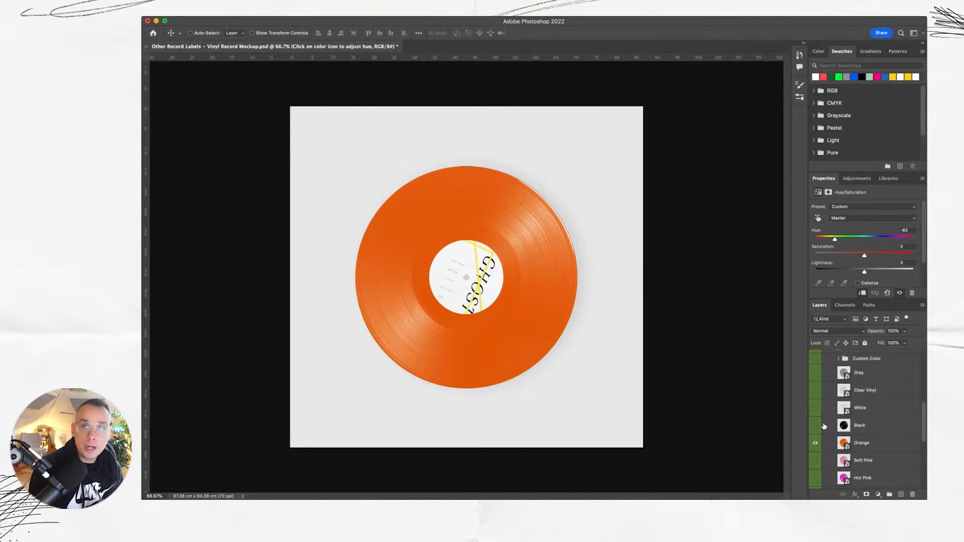
{"action": "scroll", "coordinate": [823, 425], "scroll_direction": "up", "scroll_amount": 2}
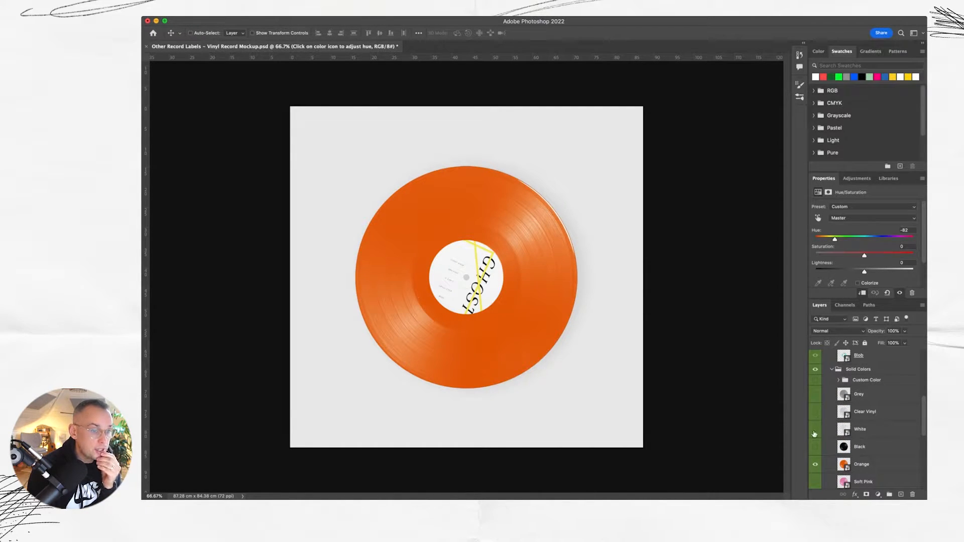
- Show the White solid vinyl, hide the Orange and Navy layers, and toggle the Background Elements off and on
{"action": "left_click", "coordinate": [816, 430]}
{"action": "left_click", "coordinate": [816, 464]}
{"action": "scroll", "coordinate": [821, 467], "scroll_direction": "down", "scroll_amount": 6}
{"action": "left_click", "coordinate": [815, 371]}
{"action": "scroll", "coordinate": [828, 415], "scroll_direction": "up", "scroll_amount": 6}
{"action": "scroll", "coordinate": [829, 411], "scroll_direction": "down", "scroll_amount": 6}
{"action": "left_click", "coordinate": [815, 484]}
{"action": "left_click", "coordinate": [815, 484]}
{"action": "scroll", "coordinate": [822, 462], "scroll_direction": "up", "scroll_amount": 6}
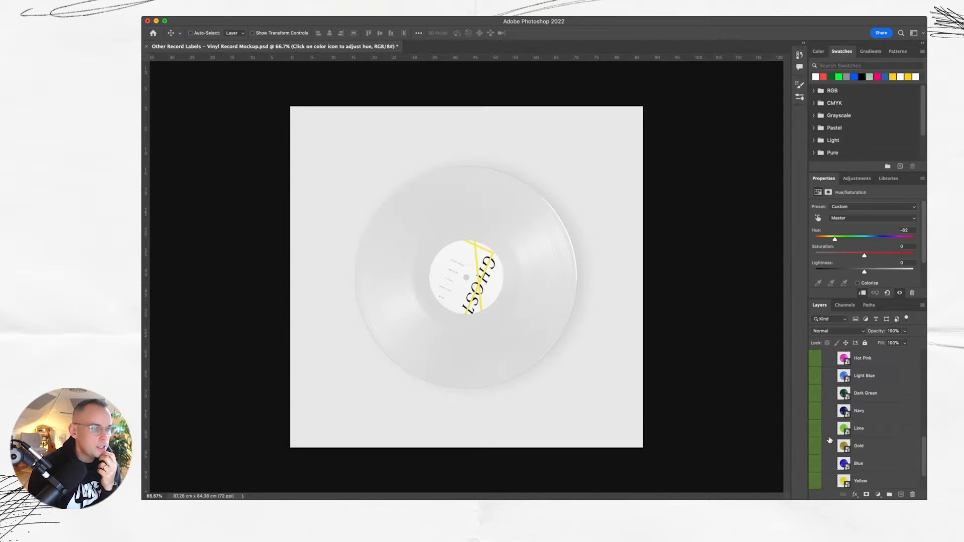
- Replace the White vinyl with Clear Vinyl, and swap that for the Grey vinyl
{"action": "left_click", "coordinate": [815, 439]}
{"action": "left_click", "coordinate": [815, 457]}
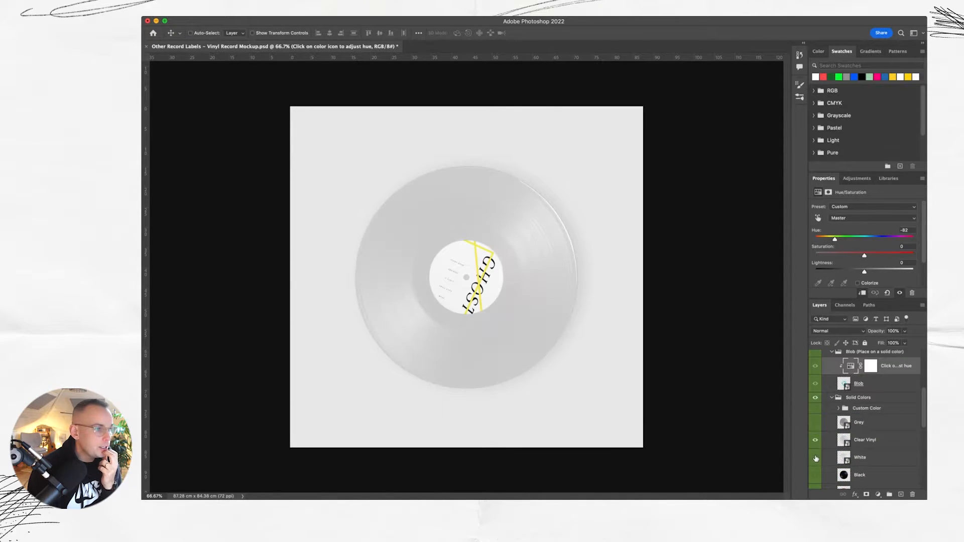
{"action": "left_click", "coordinate": [816, 440]}
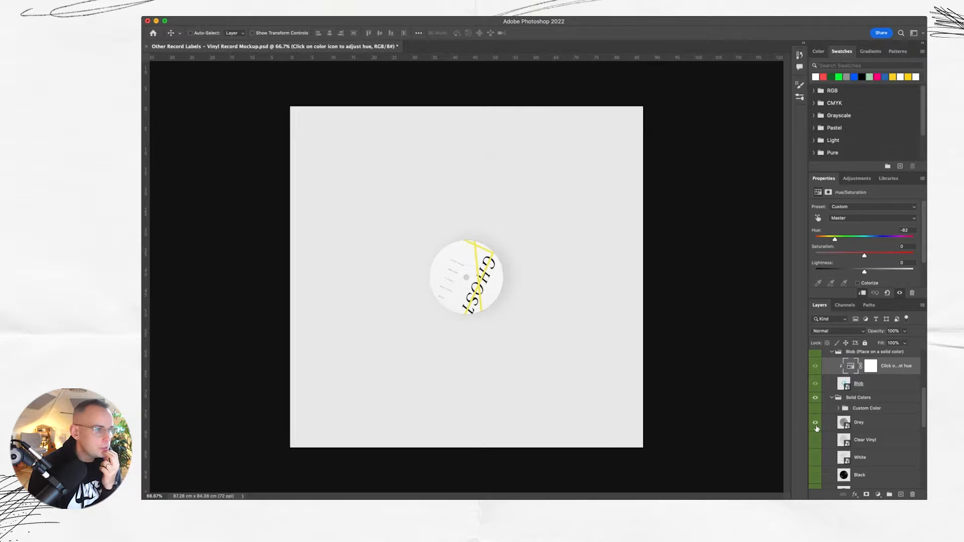
{"action": "left_click", "coordinate": [815, 423]}
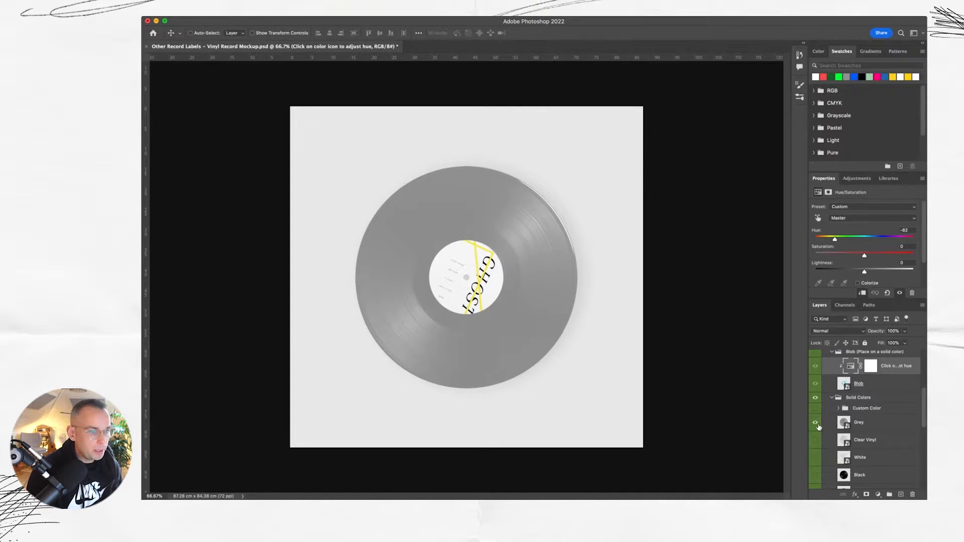
- Swap the Grey vinyl for the Custom Color group and expand that group
{"action": "left_click", "coordinate": [815, 423]}
{"action": "left_click", "coordinate": [815, 408]}
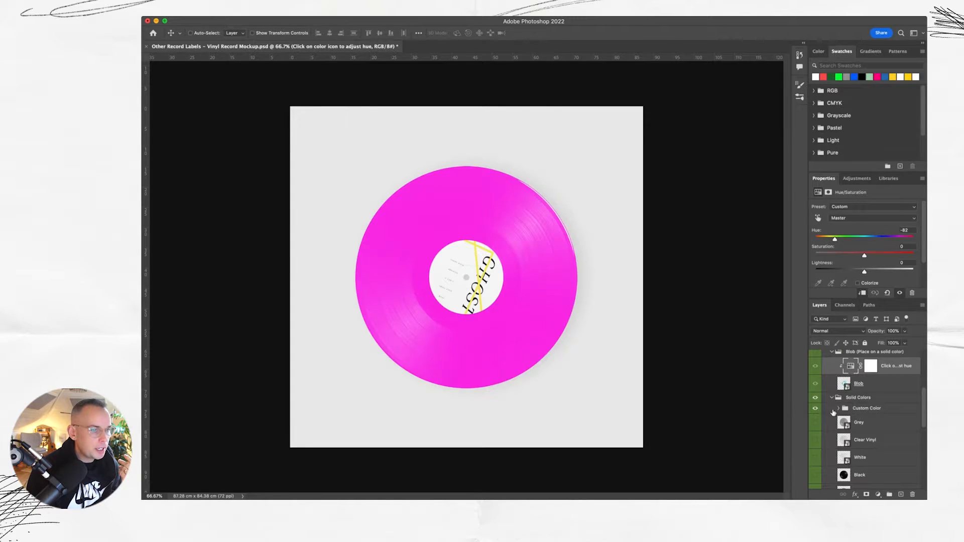
{"action": "left_click", "coordinate": [840, 409]}
{"action": "scroll", "coordinate": [848, 402], "scroll_direction": "down", "scroll_amount": 1}
- Try green (58c742) and other shades on the custom vinyl's solid colour fill, discarding the changes
{"action": "double_click", "coordinate": [848, 397]}
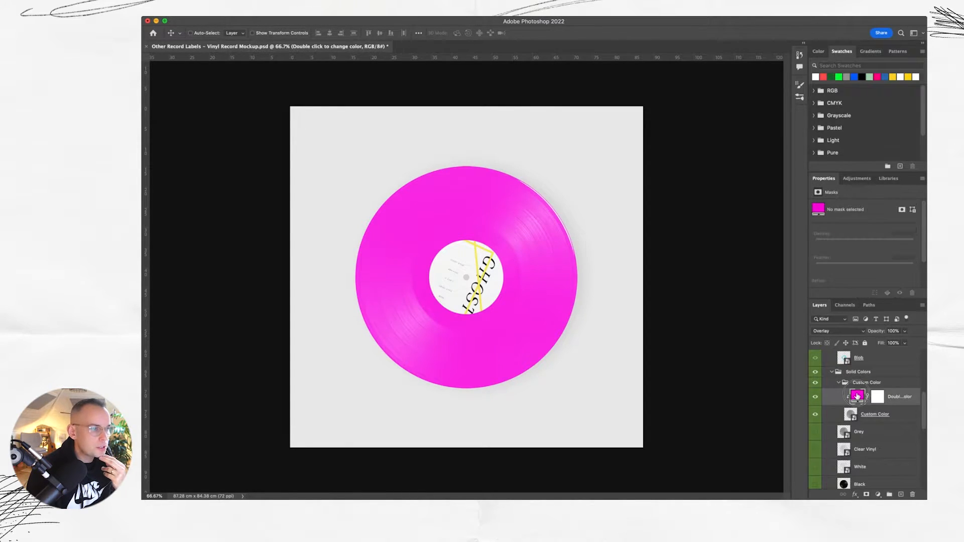
{"action": "left_click", "coordinate": [737, 389]}
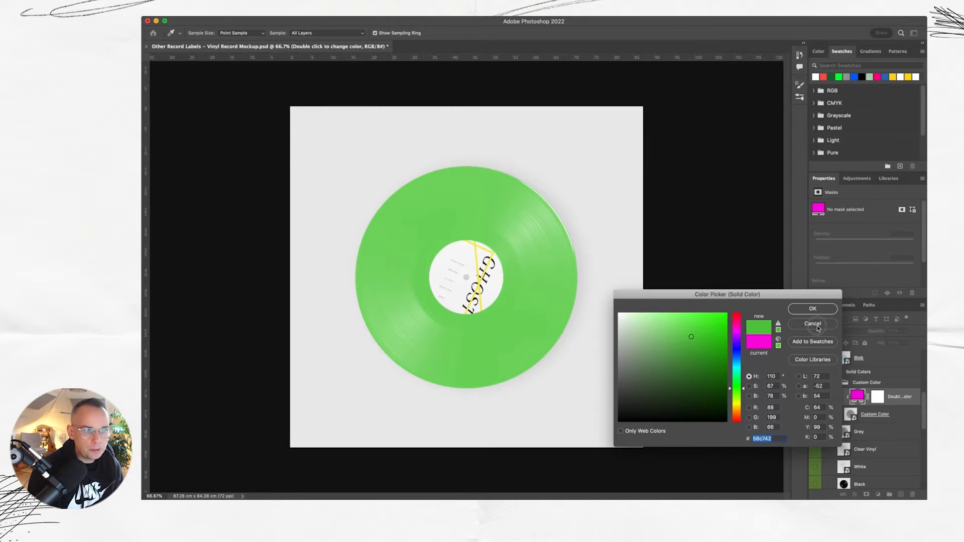
{"action": "left_click", "coordinate": [814, 325]}
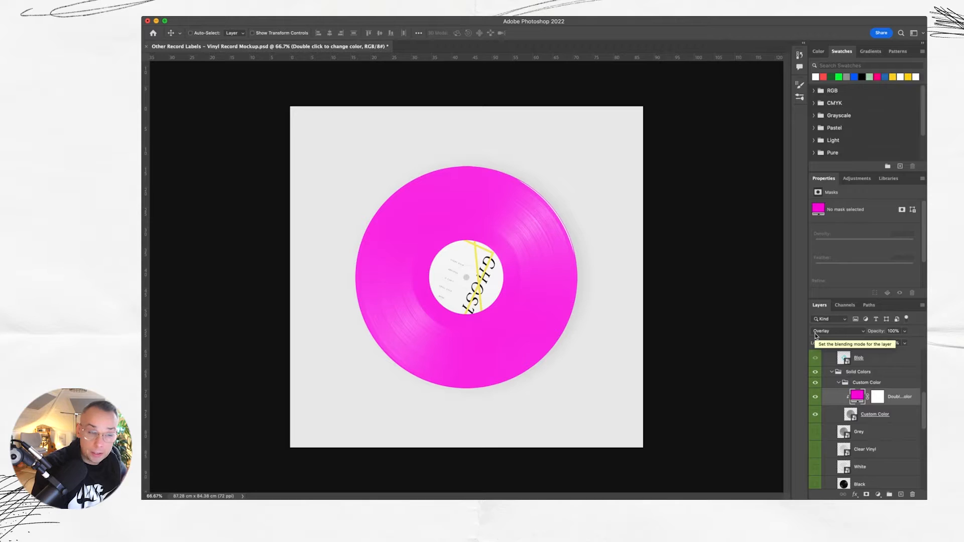
{"action": "double_click", "coordinate": [858, 396]}
{"action": "mouse_move", "coordinate": [704, 347]}
{"action": "left_mouse_down"}
{"action": "mouse_move", "coordinate": [673, 369]}
{"action": "mouse_move", "coordinate": [650, 342]}
{"action": "mouse_move", "coordinate": [647, 351]}
{"action": "left_mouse_up"}
{"action": "left_click_drag", "start_coordinate": [648, 386], "coordinate": [694, 389]}
{"action": "left_click", "coordinate": [812, 323]}
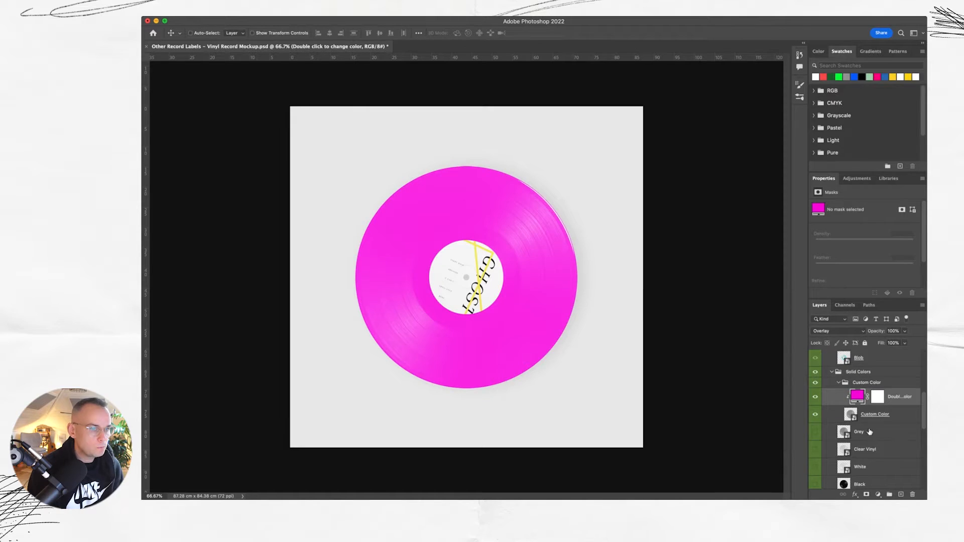
- Collapse the Custom Color and Solid Colors groups and hide Solid Colors
{"action": "left_click", "coordinate": [837, 382]}
{"action": "left_click", "coordinate": [832, 372]}
{"action": "scroll", "coordinate": [845, 396], "scroll_direction": "up", "scroll_amount": 1}
{"action": "scroll", "coordinate": [844, 396], "scroll_direction": "down", "scroll_amount": 1}
{"action": "left_click", "coordinate": [816, 462]}
{"action": "scroll", "coordinate": [836, 454], "scroll_direction": "up", "scroll_amount": 3}
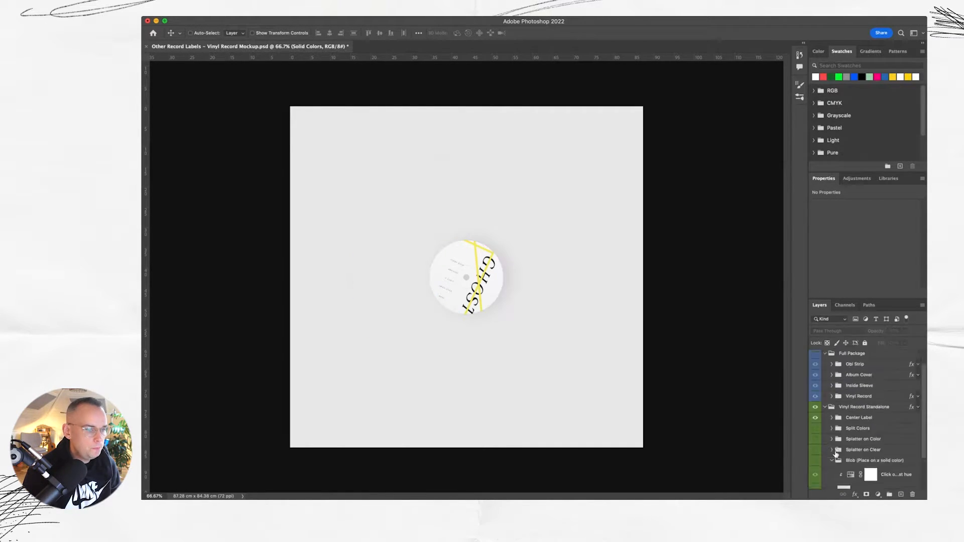
- Collapse and hide the Vinyl Record Standalone group, and show the Full Package group instead
{"action": "scroll", "coordinate": [837, 416], "scroll_direction": "up", "scroll_amount": 2}
{"action": "left_click", "coordinate": [824, 426]}
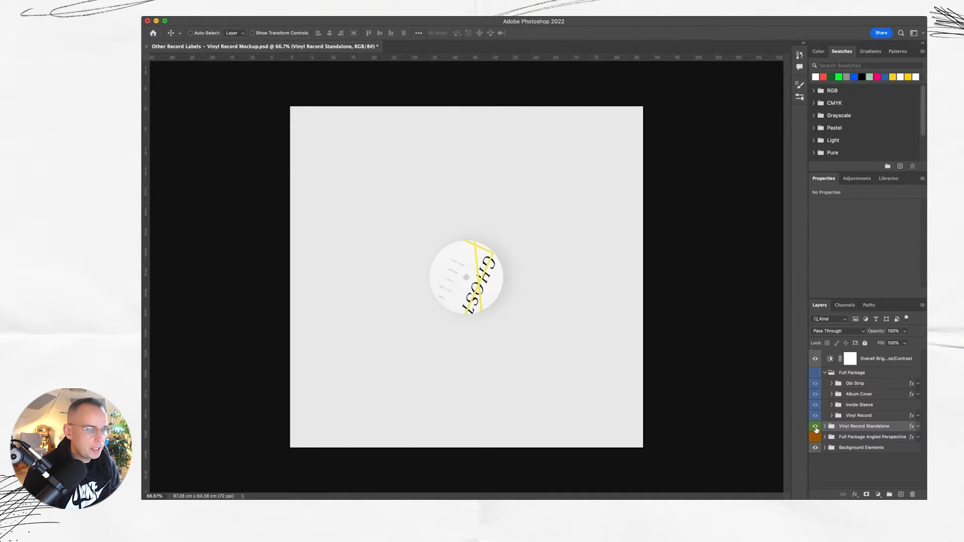
{"action": "left_click", "coordinate": [815, 427]}
{"action": "left_click", "coordinate": [816, 372]}
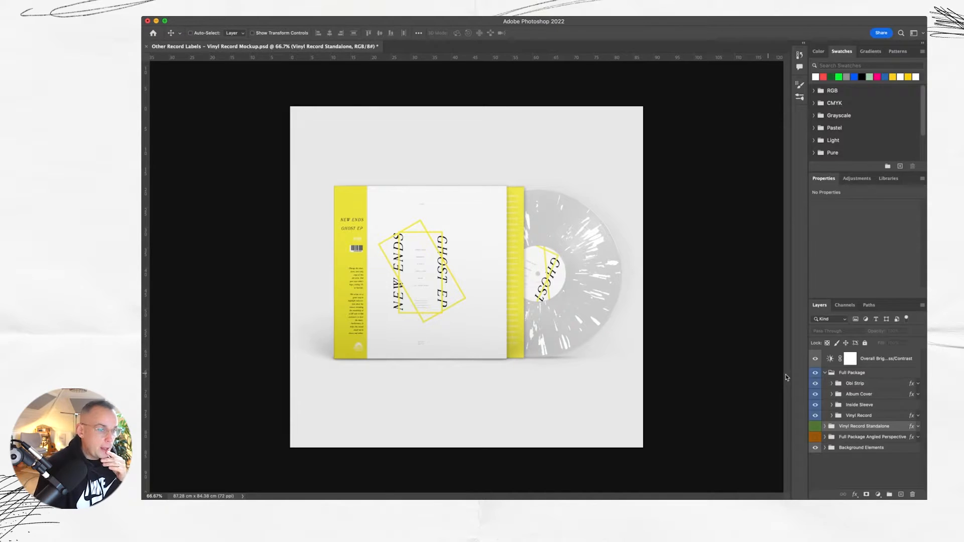
- Hide the Obi Strip, expand the Album Cover group, and widen the layer list to fit the full layer names
{"action": "left_click", "coordinate": [815, 383]}
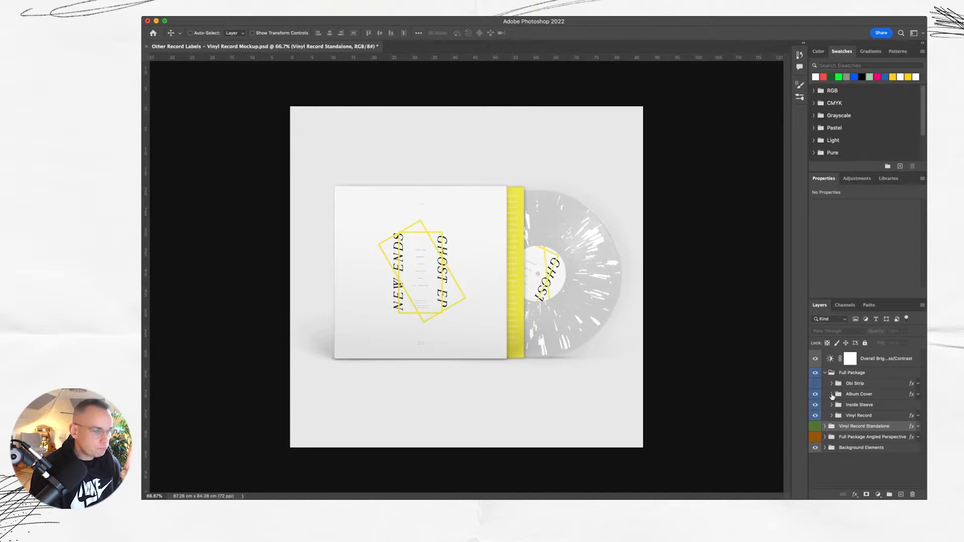
{"action": "left_click", "coordinate": [831, 394]}
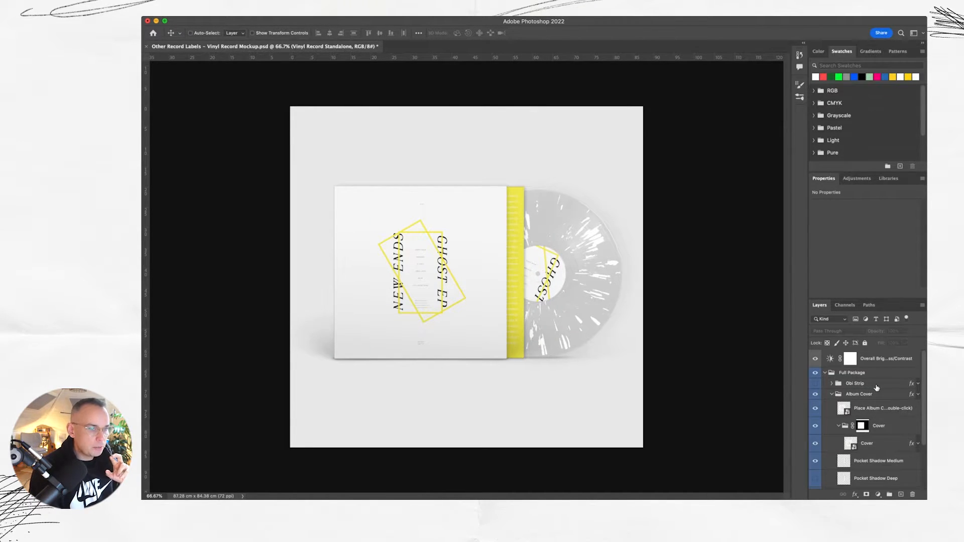
{"action": "scroll", "coordinate": [844, 397], "scroll_direction": "down", "scroll_amount": 1}
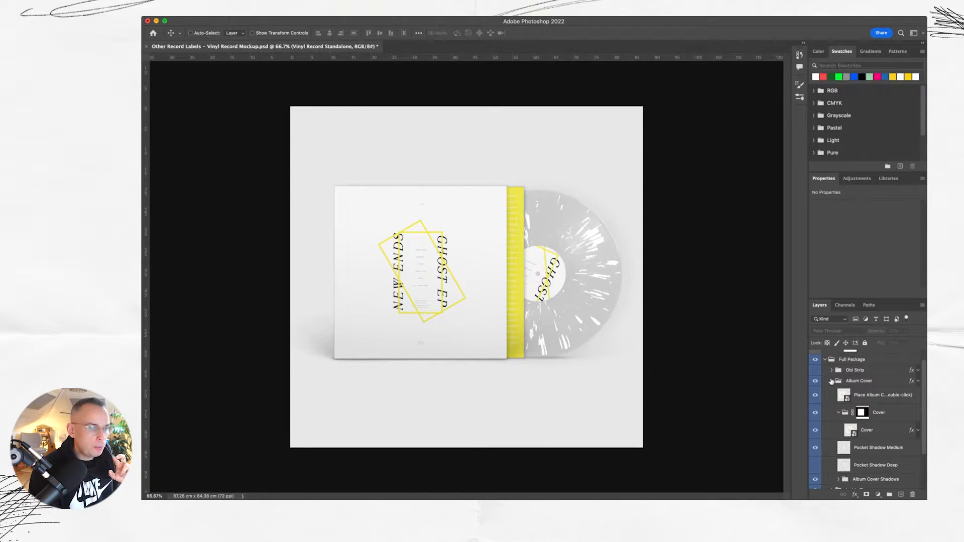
{"action": "left_click", "coordinate": [831, 381]}
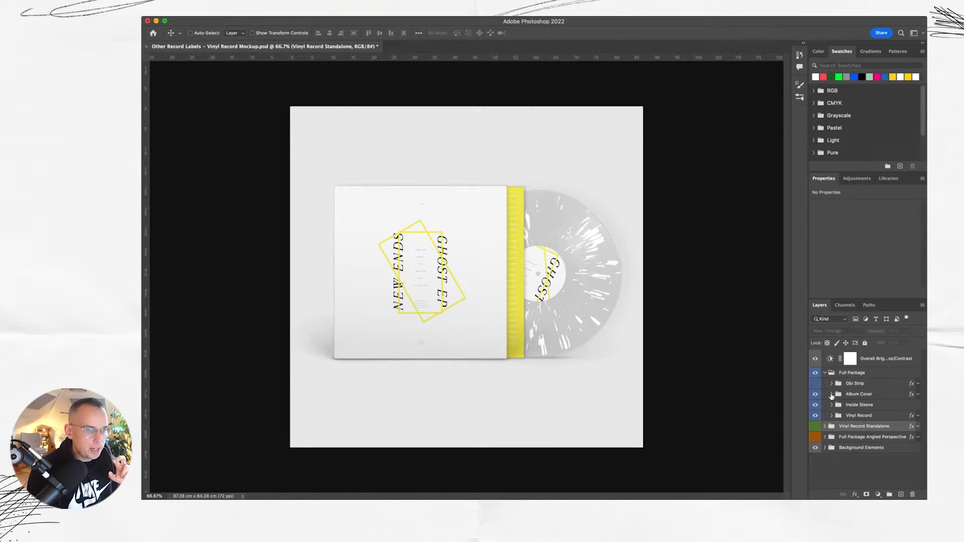
{"action": "left_click", "coordinate": [831, 394]}
{"action": "scroll", "coordinate": [834, 396], "scroll_direction": "down", "scroll_amount": 1}
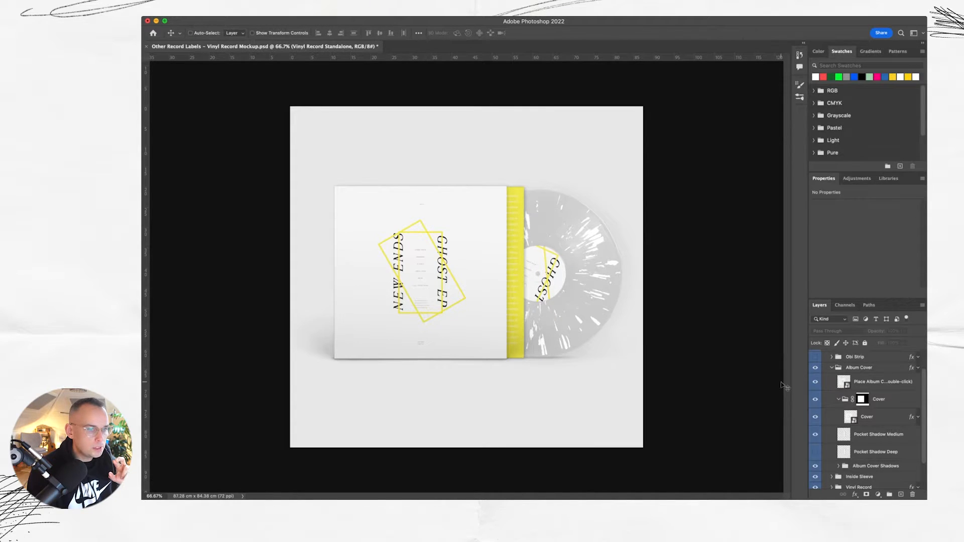
{"action": "left_click_drag", "start_coordinate": [791, 376], "coordinate": [708, 374]}
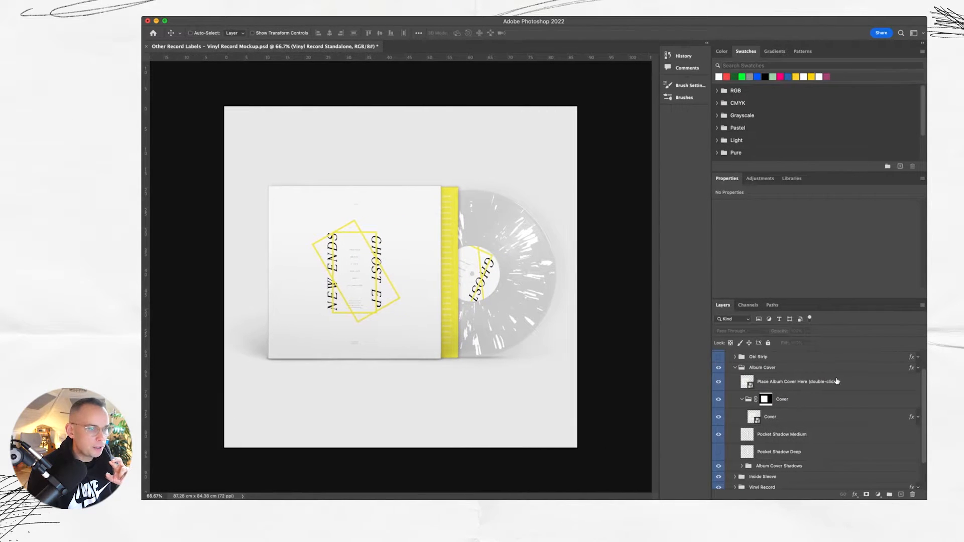
- Place the Sample Cover image in the album cover smart object, scaled to fill the canvas, and save and close it
{"action": "double_click", "coordinate": [748, 383]}
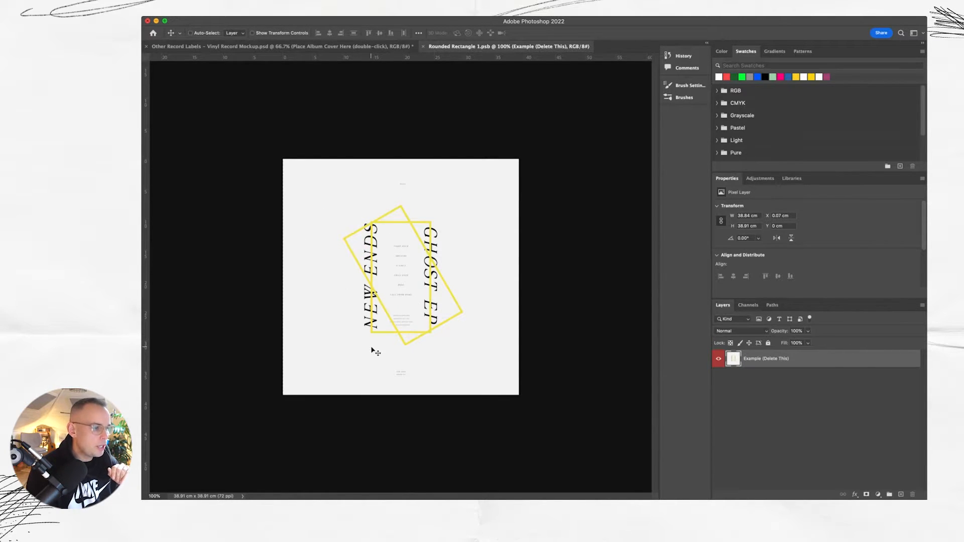
{"action": "key", "text": "super+Tab"}
{"action": "left_click_drag", "start_coordinate": [436, 205], "coordinate": [364, 206]}
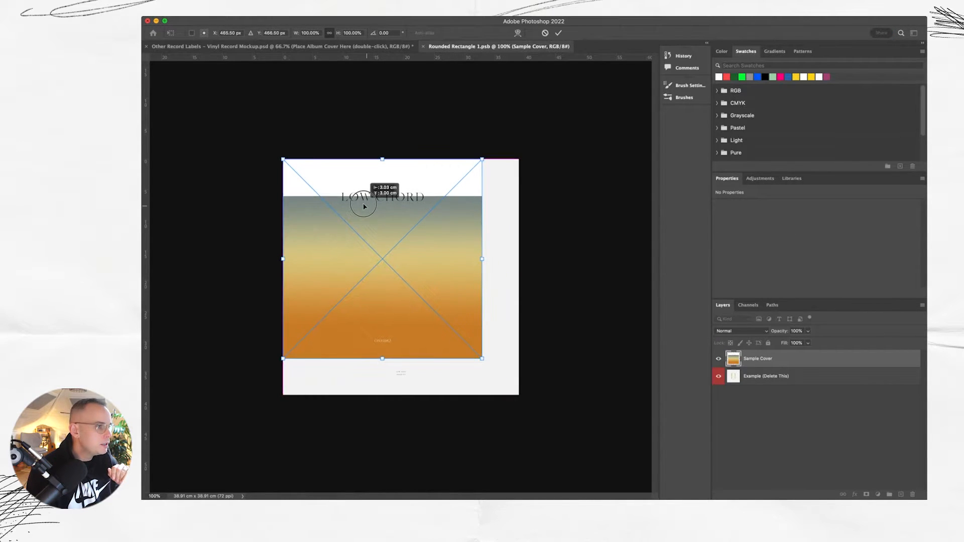
{"action": "left_click_drag", "start_coordinate": [482, 358], "coordinate": [519, 396]}
{"action": "key", "text": "Return"}
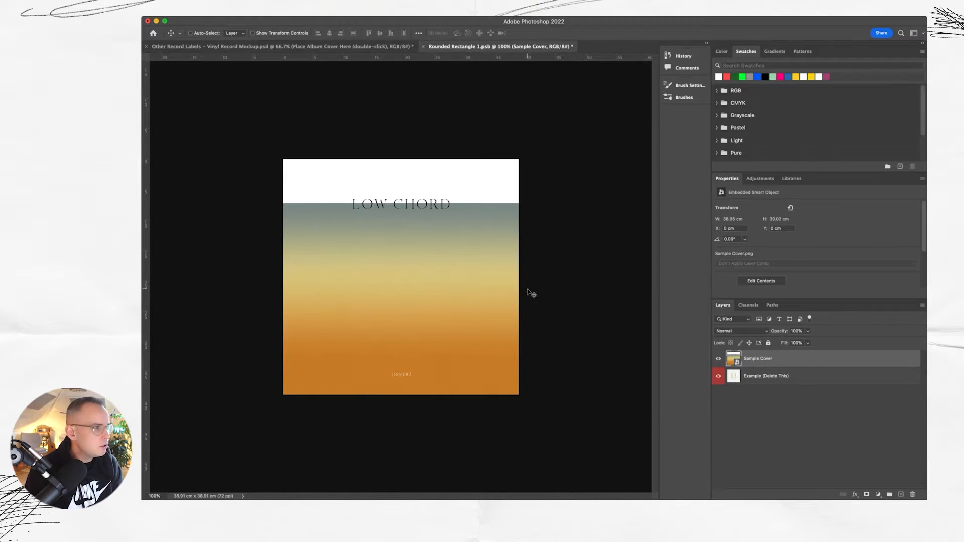
{"action": "left_click", "coordinate": [423, 46]}
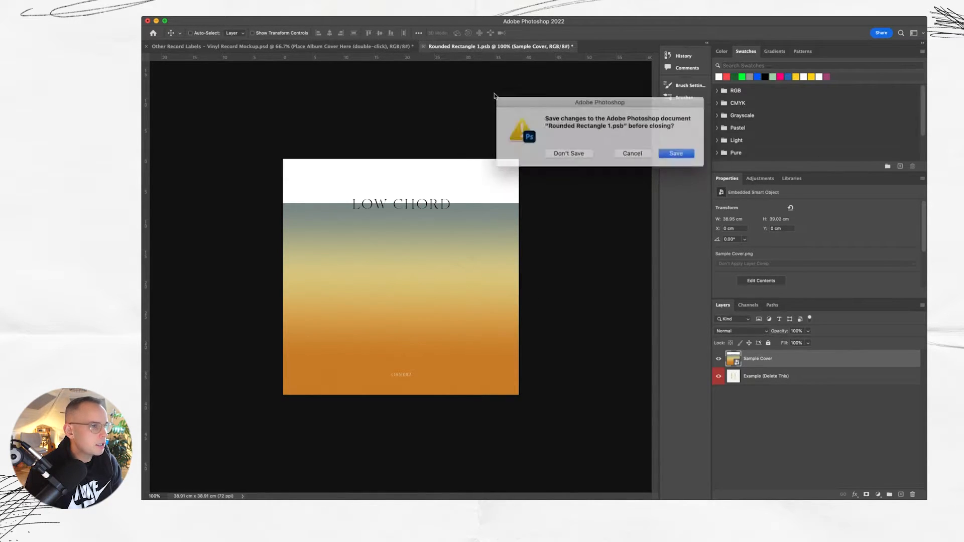
{"action": "left_click", "coordinate": [675, 153]}
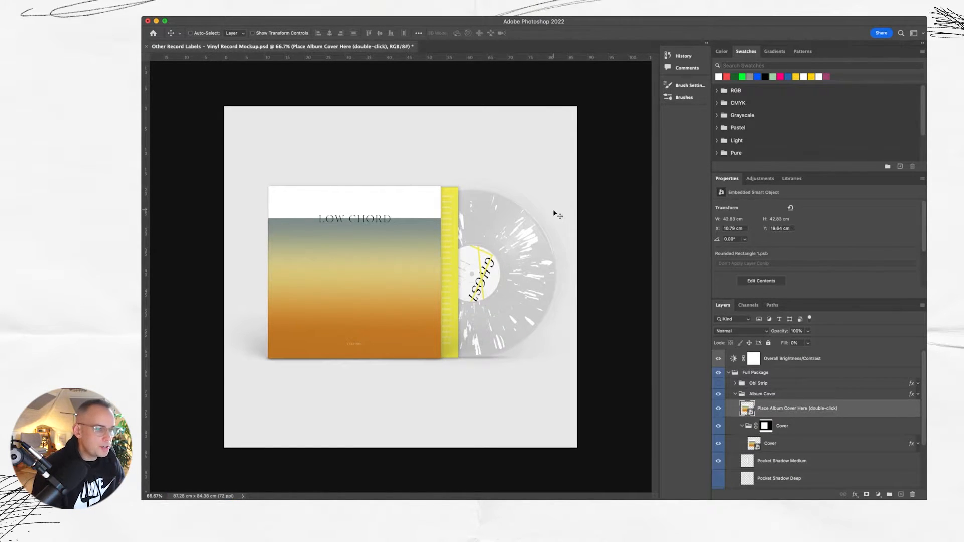
- Preview the Vinyl Record Standalone and Full Package Angled Perspective views with the new cover, and return to Full Package
{"action": "left_click", "coordinate": [728, 373]}
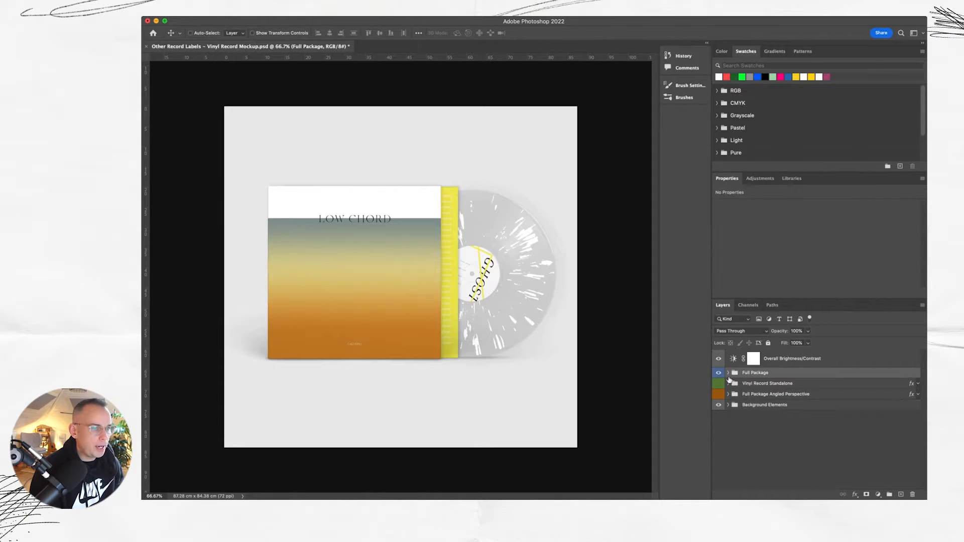
{"action": "left_click", "coordinate": [719, 373]}
{"action": "left_click", "coordinate": [718, 383]}
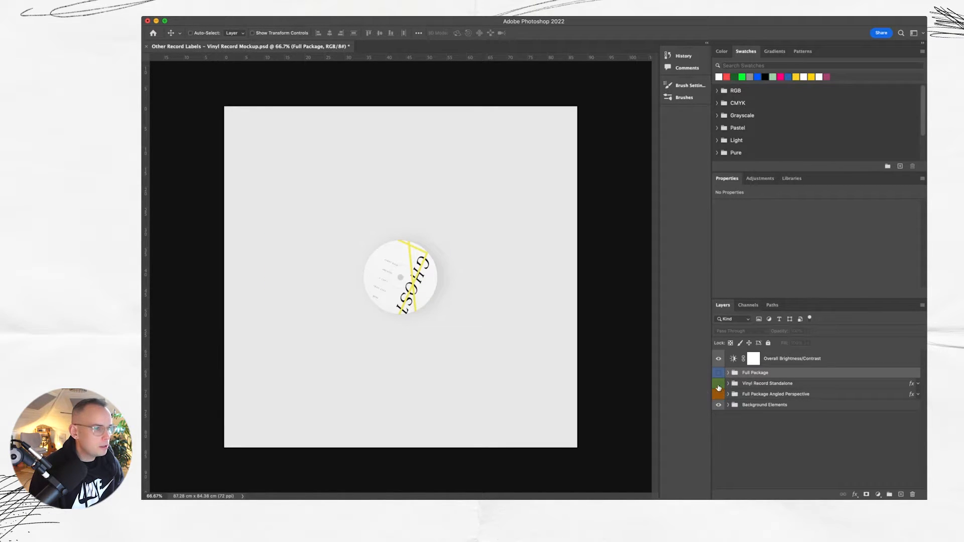
{"action": "left_click", "coordinate": [719, 384]}
{"action": "left_click", "coordinate": [718, 395]}
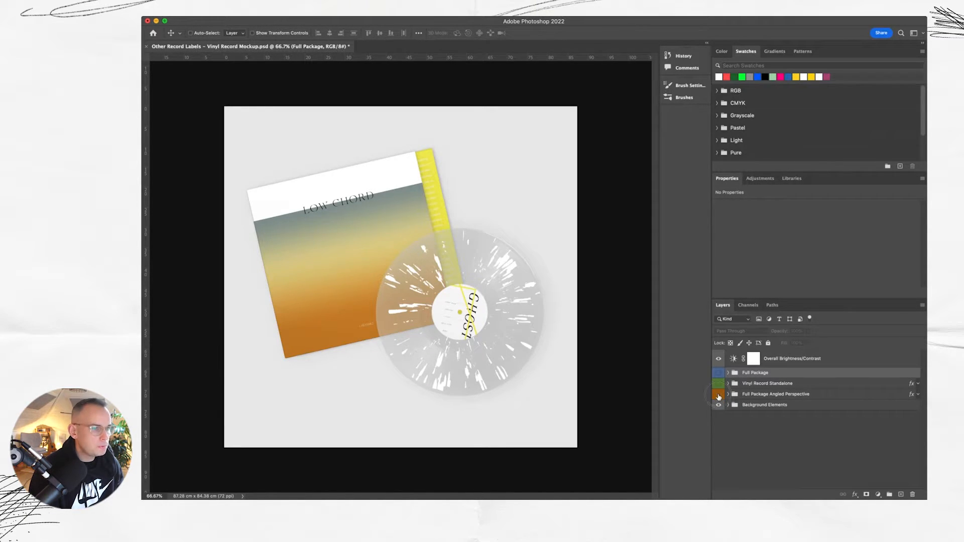
{"action": "left_click", "coordinate": [718, 395]}
{"action": "left_click", "coordinate": [718, 373]}
- Collapse Album Cover, expand Inside Sleeve within Full Package, and rename its layer "Sleeve (Double Click to Edit)"
{"action": "left_click", "coordinate": [728, 372]}
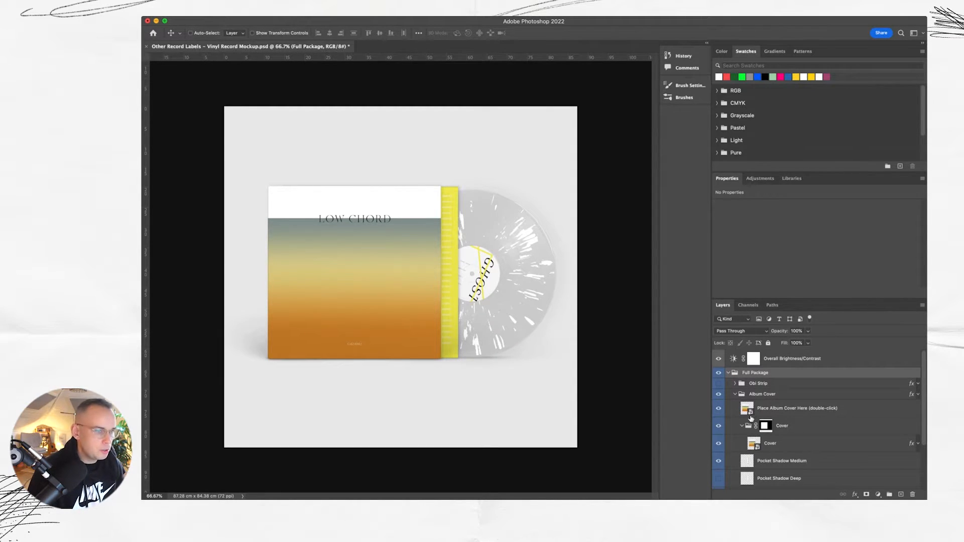
{"action": "left_click", "coordinate": [735, 395]}
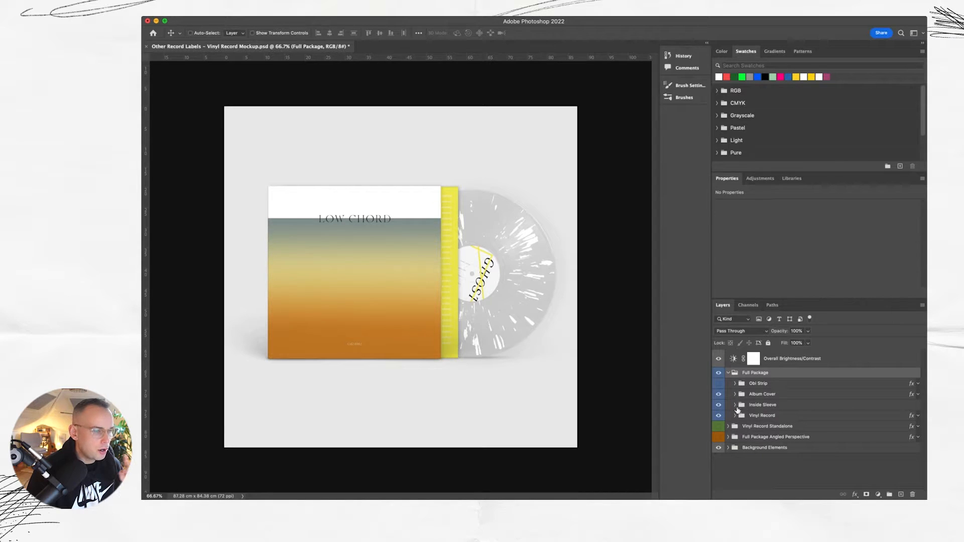
{"action": "left_click", "coordinate": [736, 405]}
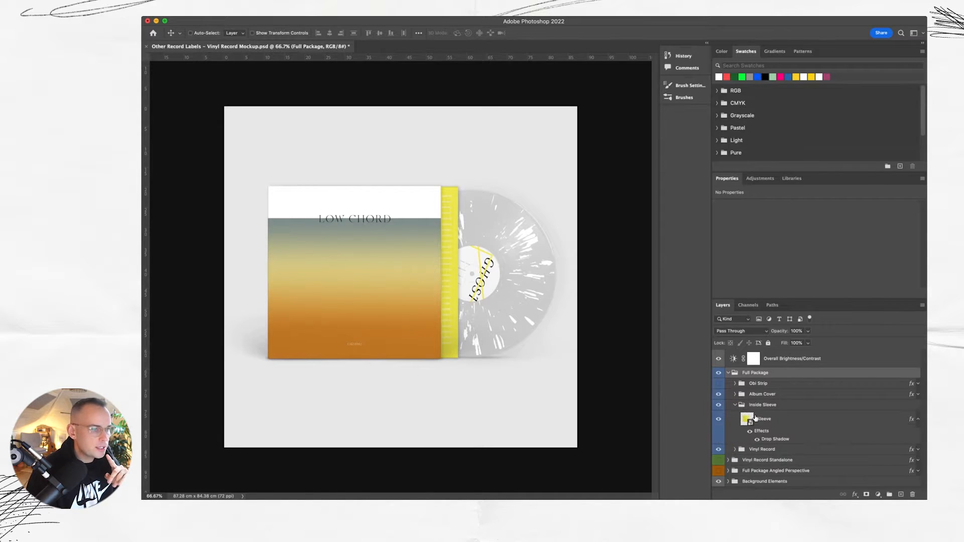
{"action": "double_click", "coordinate": [765, 420]}
{"action": "key", "text": "Right"}
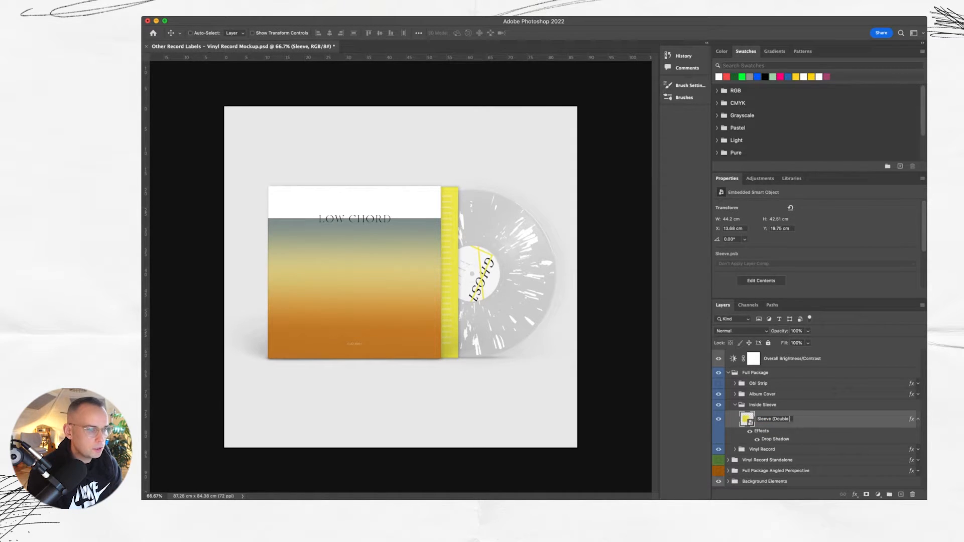
{"action": "type", "text": "(Double Click to Edit)"}
{"action": "key", "text": "Return"}
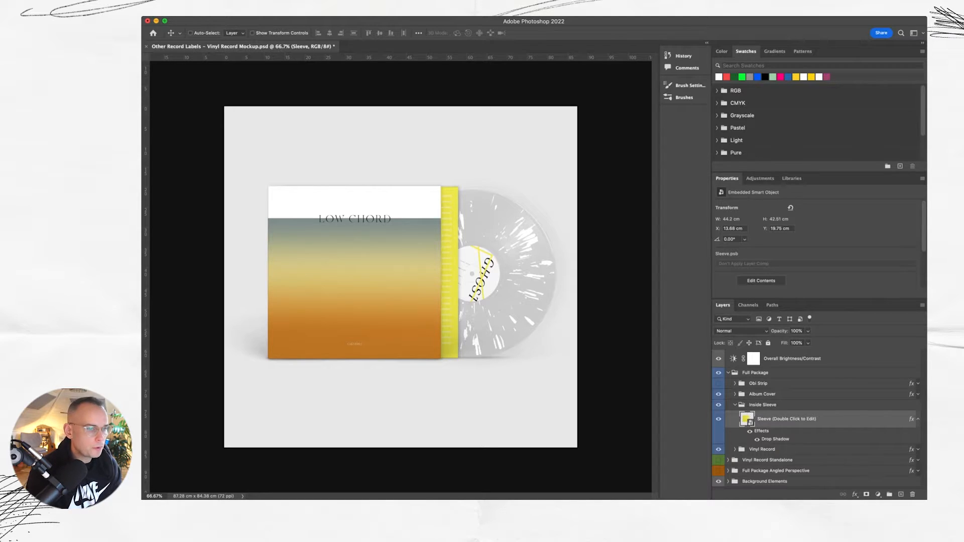
- Open the inside sleeve smart object and float it in a slightly enlarged window over the mockup
{"action": "double_click", "coordinate": [746, 419]}
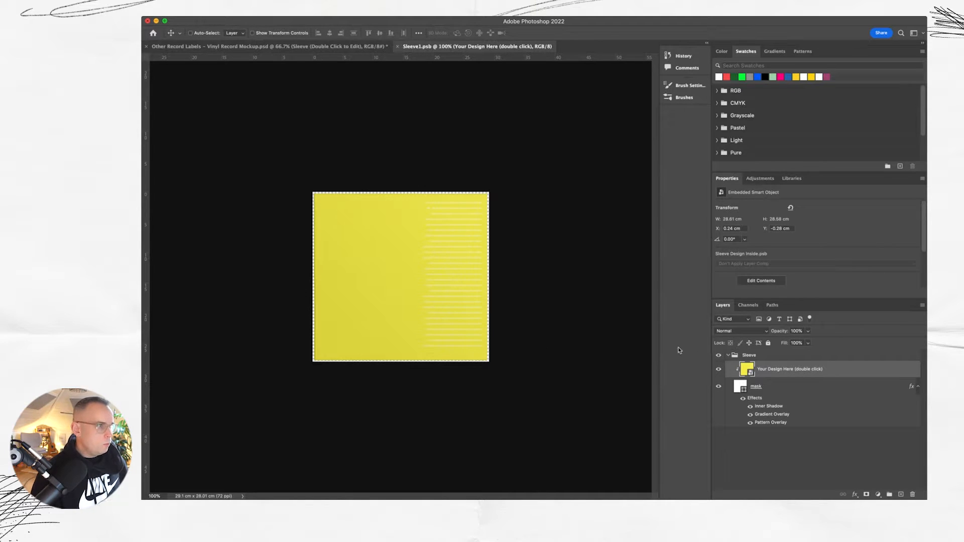
{"action": "left_click_drag", "start_coordinate": [455, 49], "coordinate": [539, 88]}
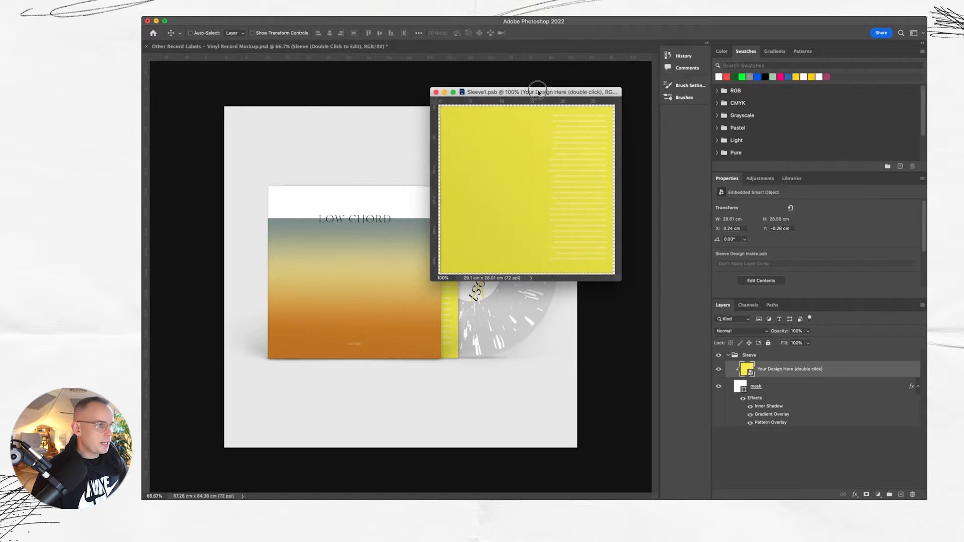
{"action": "left_click_drag", "start_coordinate": [627, 284], "coordinate": [646, 304]}
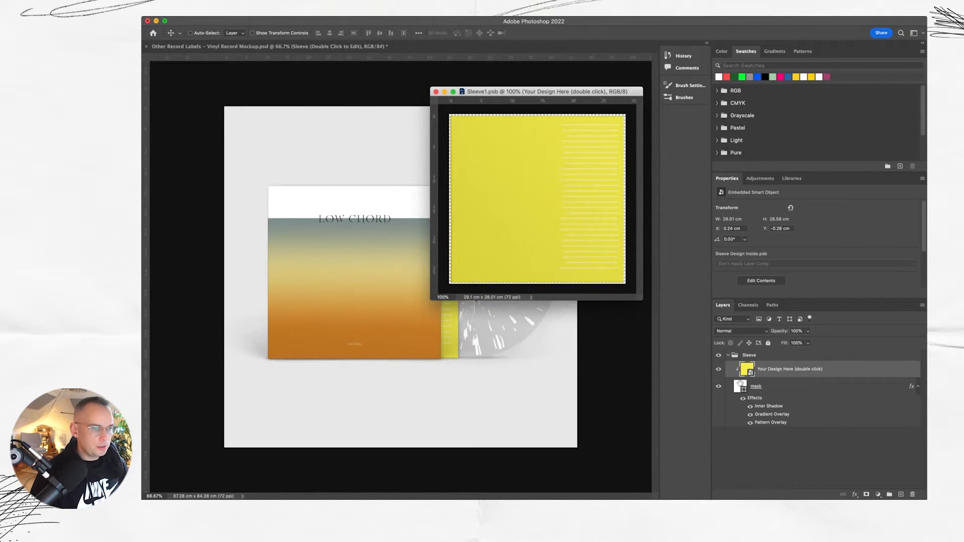
- Hide the sleeve's Your Design Here layer and add a pink-filled layer beneath it, clipped to the mask
{"action": "left_click", "coordinate": [718, 369]}
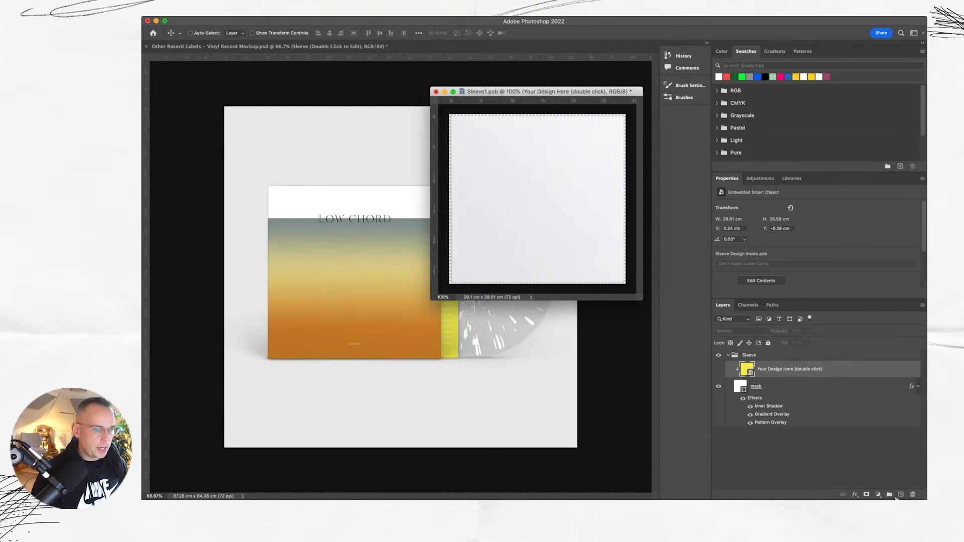
{"action": "left_click", "coordinate": [900, 495]}
{"action": "left_click_drag", "start_coordinate": [764, 370], "coordinate": [759, 384]}
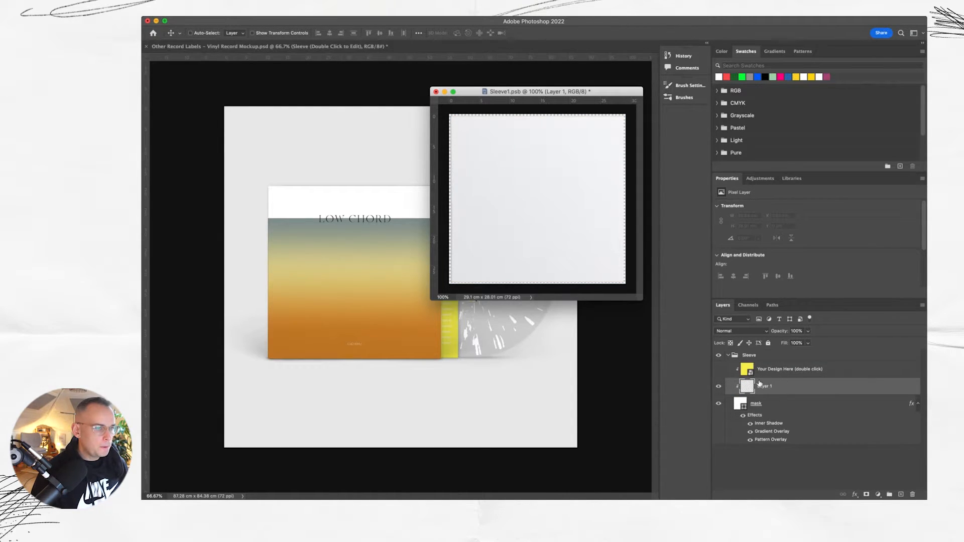
{"action": "key", "text": "g"}
{"action": "left_click", "coordinate": [498, 221]}
- Sample the grey-green at the top of the album cover's gradient and fill the sleeve's pink layer with it
{"action": "key", "text": "i"}
{"action": "left_click_drag", "start_coordinate": [394, 328], "coordinate": [342, 245]}
{"action": "left_click", "coordinate": [342, 243]}
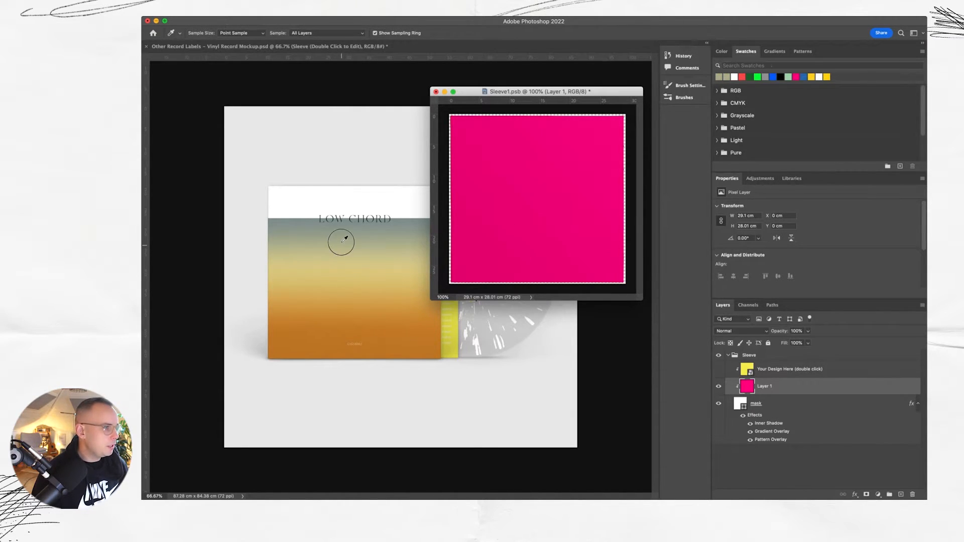
{"action": "left_click", "coordinate": [288, 222]}
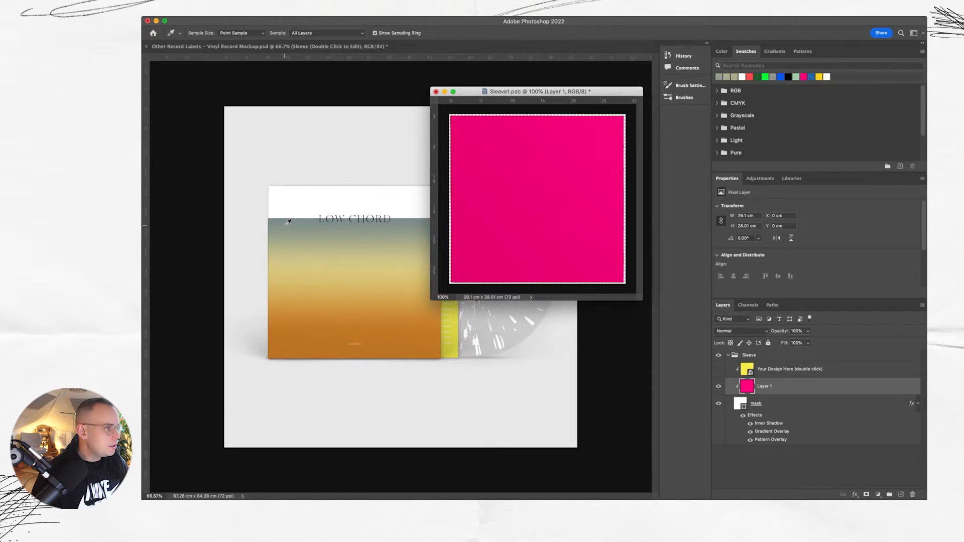
{"action": "left_click", "coordinate": [288, 217]}
{"action": "key", "text": "g"}
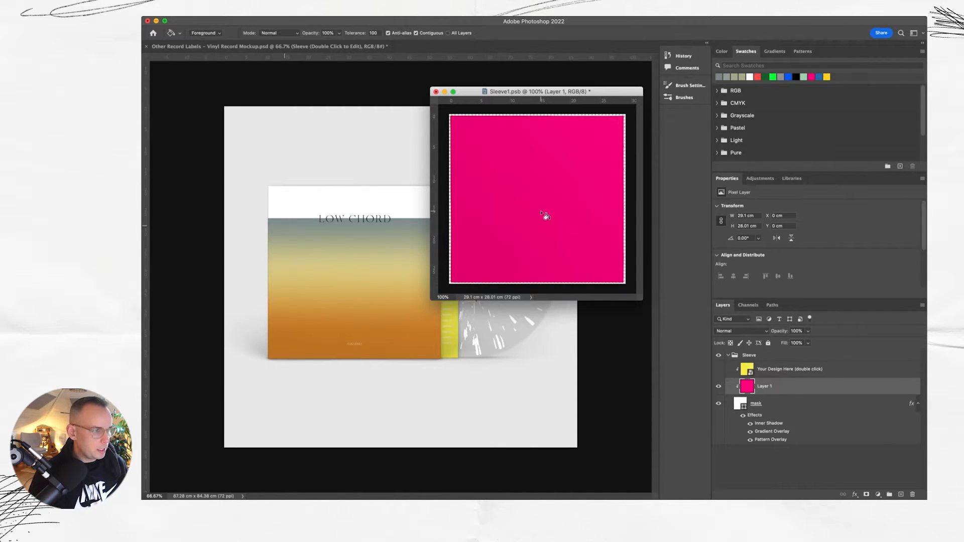
{"action": "left_click", "coordinate": [543, 217]}
- Add a text box on the sleeve reading TEST GOES HERE, in white at 100 pt
{"action": "key", "text": "t"}
{"action": "left_click_drag", "start_coordinate": [479, 154], "coordinate": [590, 236]}
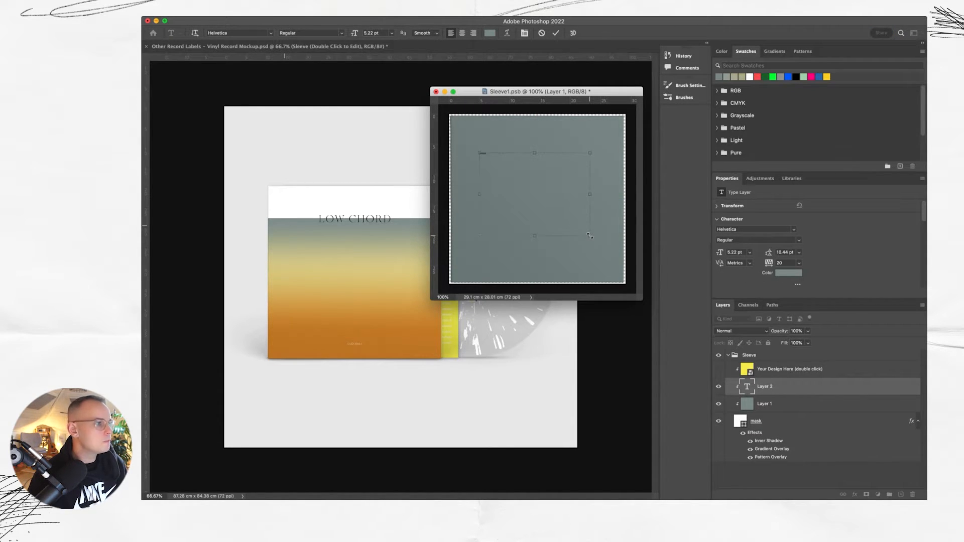
{"action": "left_click", "coordinate": [490, 33]}
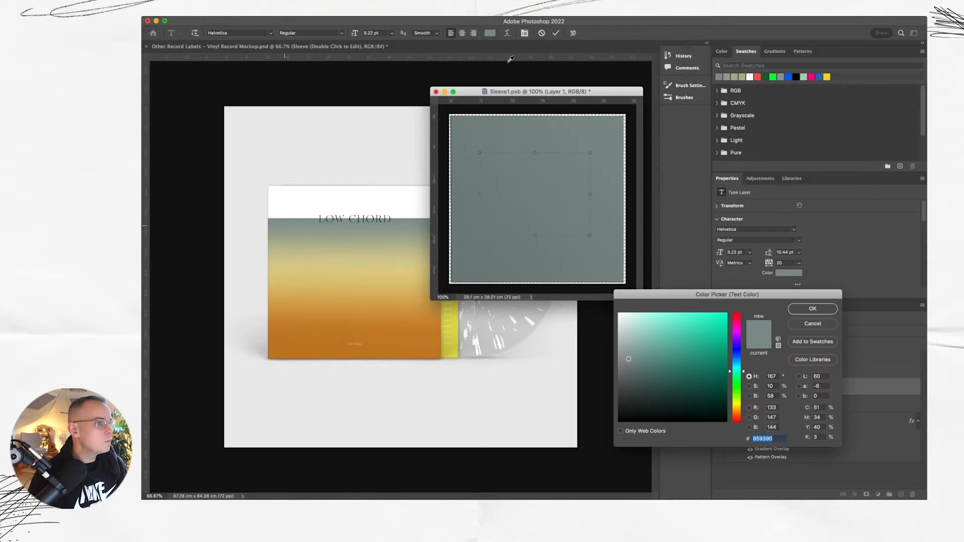
{"action": "left_click", "coordinate": [619, 313]}
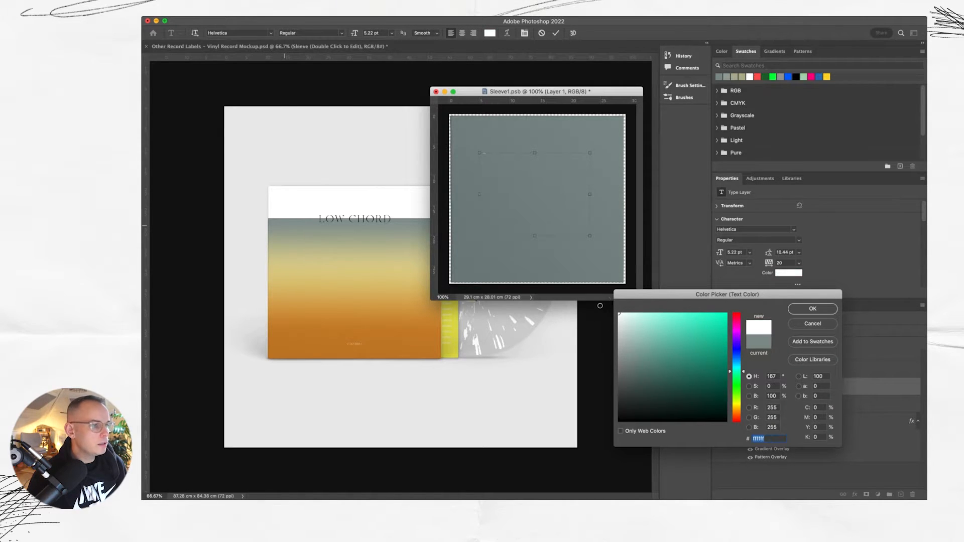
{"action": "left_click", "coordinate": [812, 308]}
{"action": "left_click", "coordinate": [374, 33]}
{"action": "type", "text": "100"}
{"action": "key", "text": "Return"}
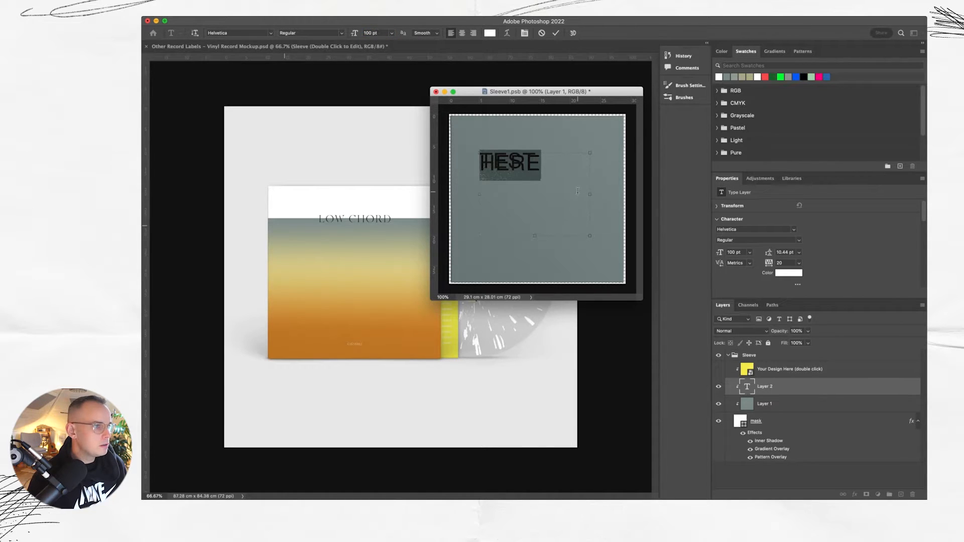
- Set the text's font to Footlight MT Light and enlarge its text box so the words run on one line
{"action": "left_click", "coordinate": [243, 33]}
{"action": "left_click", "coordinate": [271, 33]}
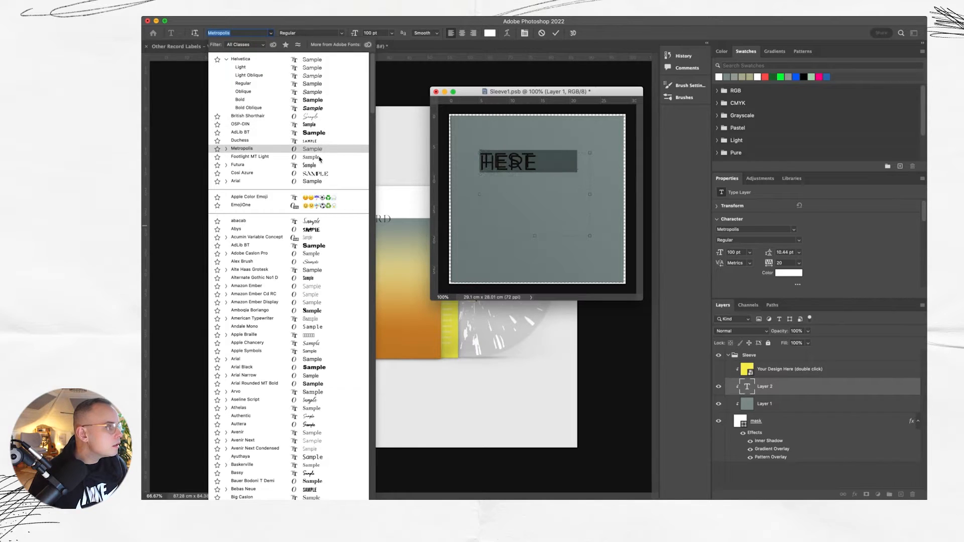
{"action": "left_click", "coordinate": [320, 157]}
{"action": "left_click_drag", "start_coordinate": [589, 233], "coordinate": [594, 180]}
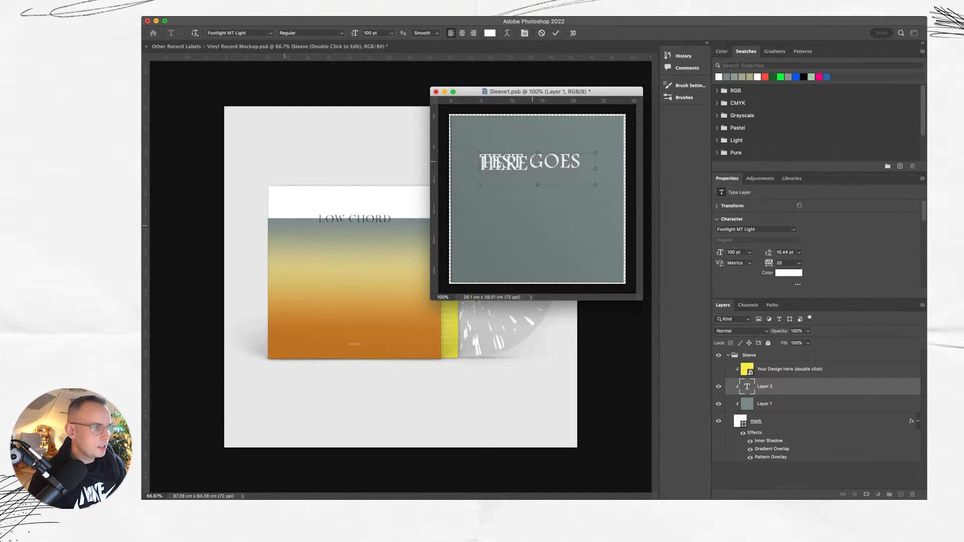
{"action": "left_click_drag", "start_coordinate": [593, 185], "coordinate": [637, 266]}
- Rotate TEST GOES HERE 90° clockwise along the sleeve's right edge, and save and close the sleeve file
{"action": "key", "text": "ctrl+t"}
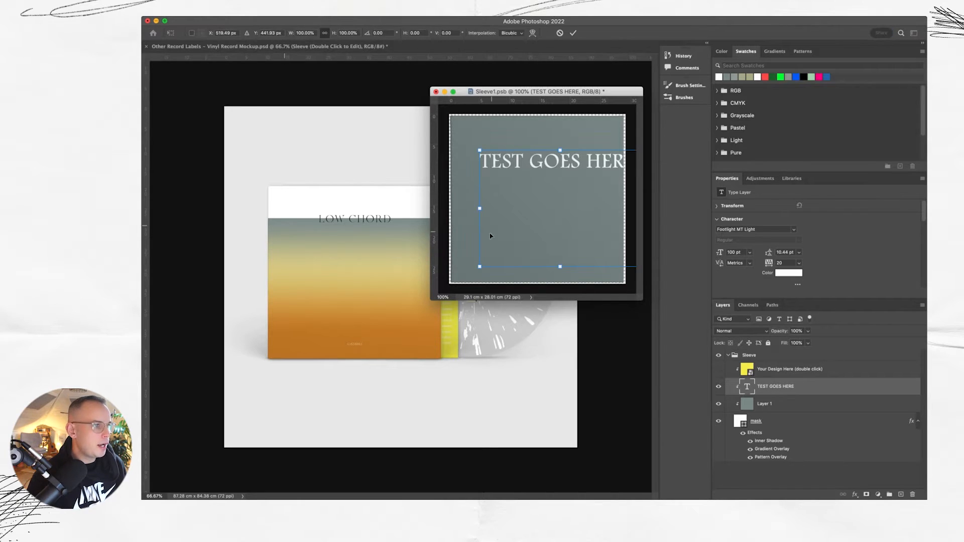
{"action": "left_click_drag", "start_coordinate": [467, 223], "coordinate": [550, 113]}
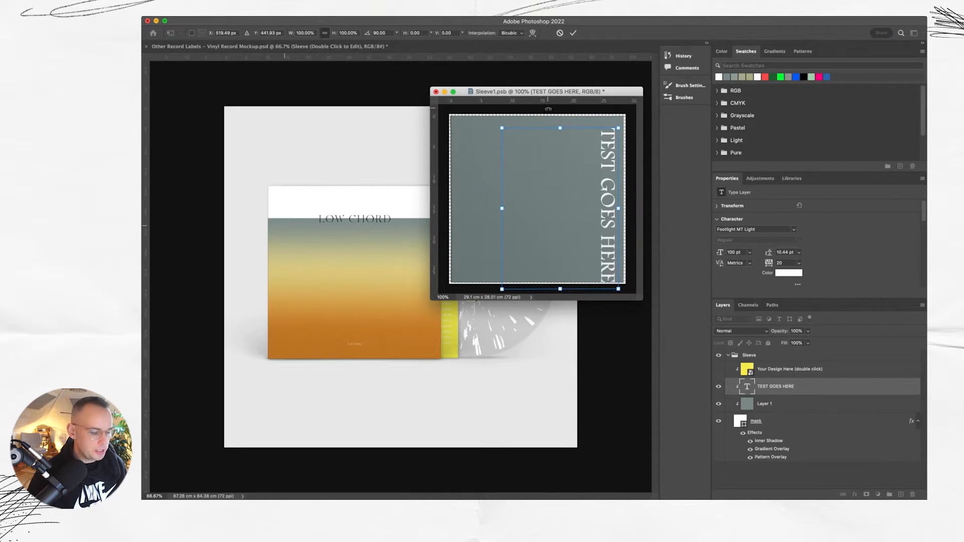
{"action": "key", "text": "Return"}
{"action": "mouse_move", "coordinate": [608, 239]}
{"action": "left_mouse_down"}
{"action": "mouse_move", "coordinate": [637, 209]}
{"action": "mouse_move", "coordinate": [616, 227]}
{"action": "left_mouse_up"}
{"action": "key", "text": "shift+Down"}
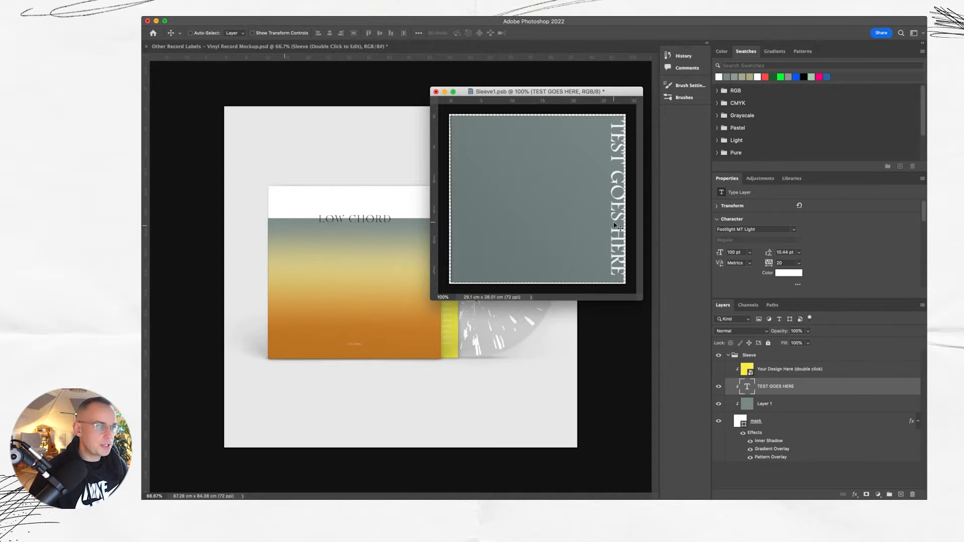
{"action": "key", "text": "shift+Down"}
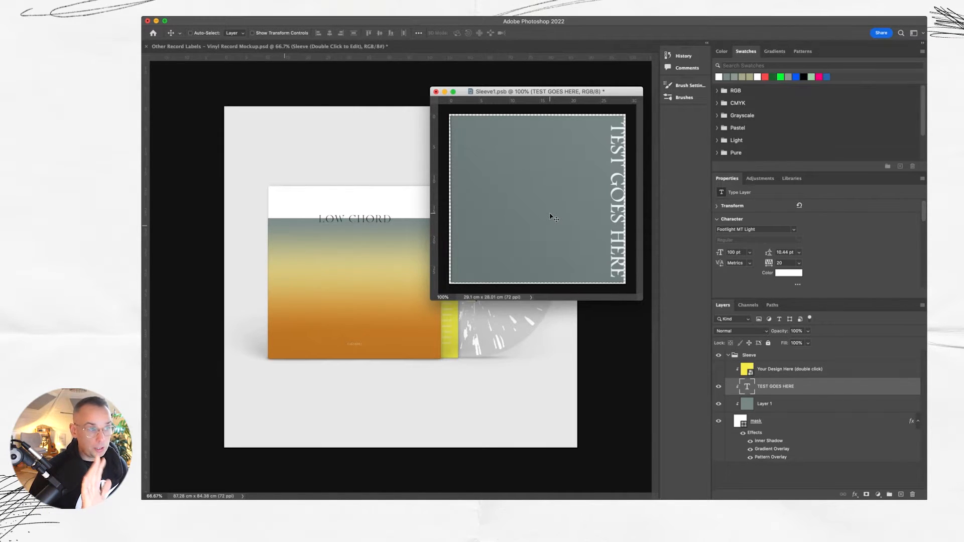
{"action": "key", "text": "super+w"}
{"action": "left_click", "coordinate": [678, 152]}
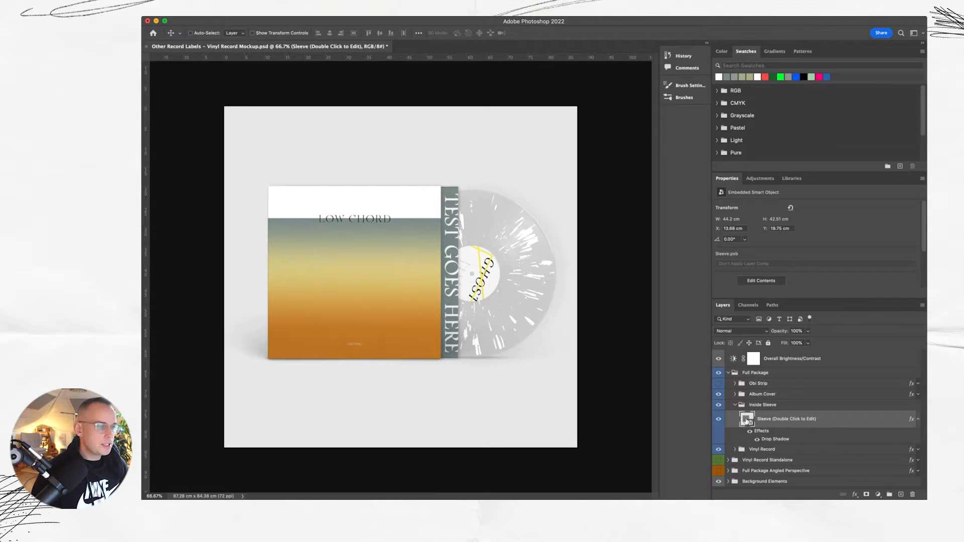
- Reopen the sleeve smart object, place the Sample Cover image, and scale it to about 137% so its gradient fills the canvas
{"action": "double_click", "coordinate": [747, 421]}
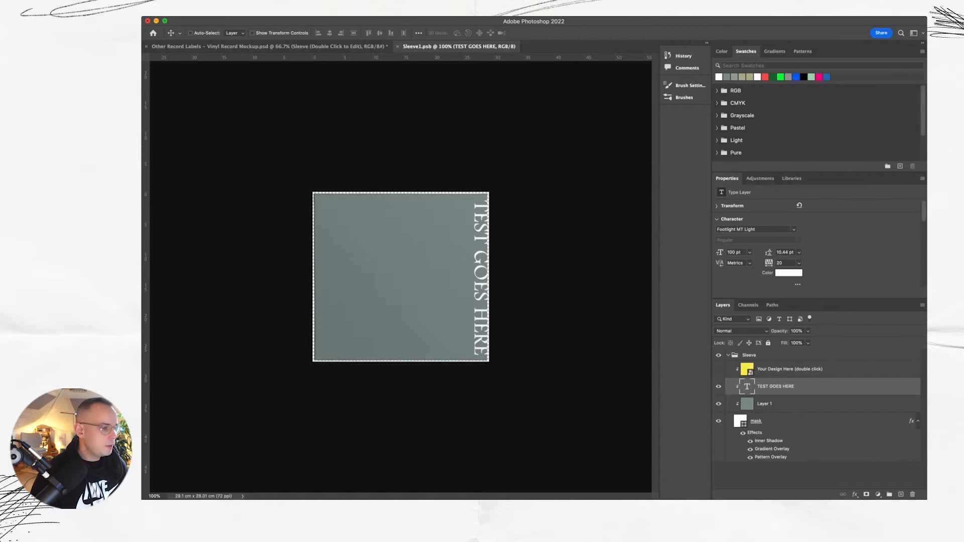
{"action": "double_click", "coordinate": [441, 207]}
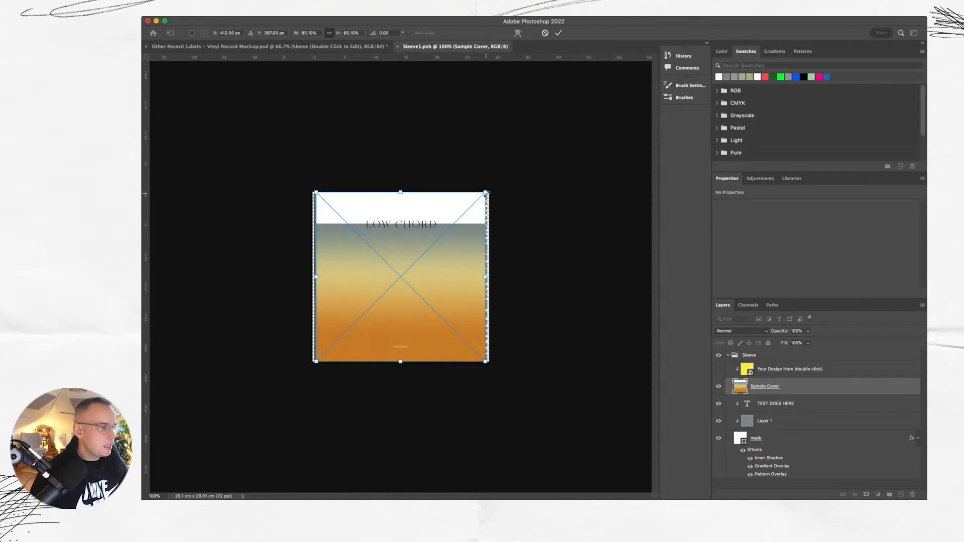
{"action": "left_click_drag", "start_coordinate": [486, 194], "coordinate": [573, 142]}
{"action": "left_click_drag", "start_coordinate": [500, 221], "coordinate": [478, 240]}
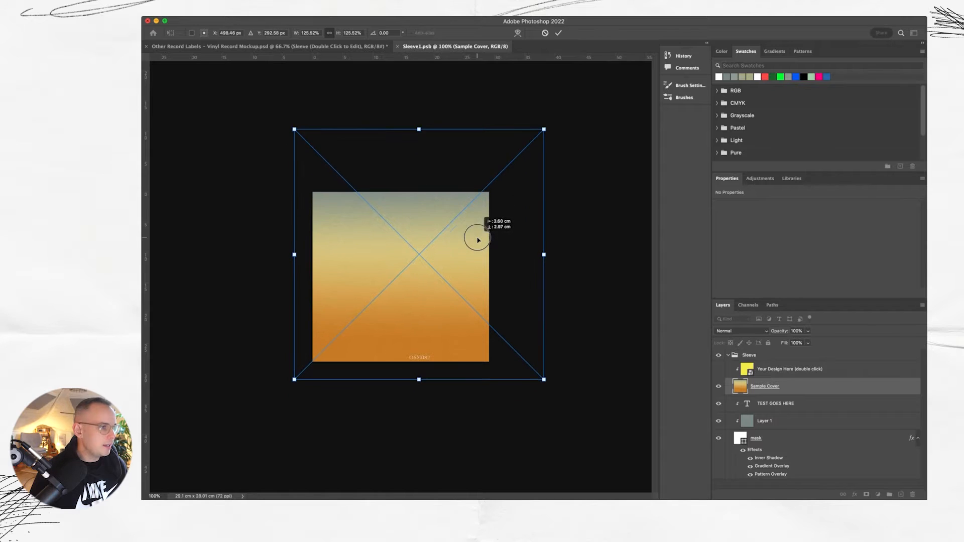
{"action": "left_click_drag", "start_coordinate": [545, 129], "coordinate": [566, 108]}
{"action": "left_click_drag", "start_coordinate": [533, 196], "coordinate": [505, 207]}
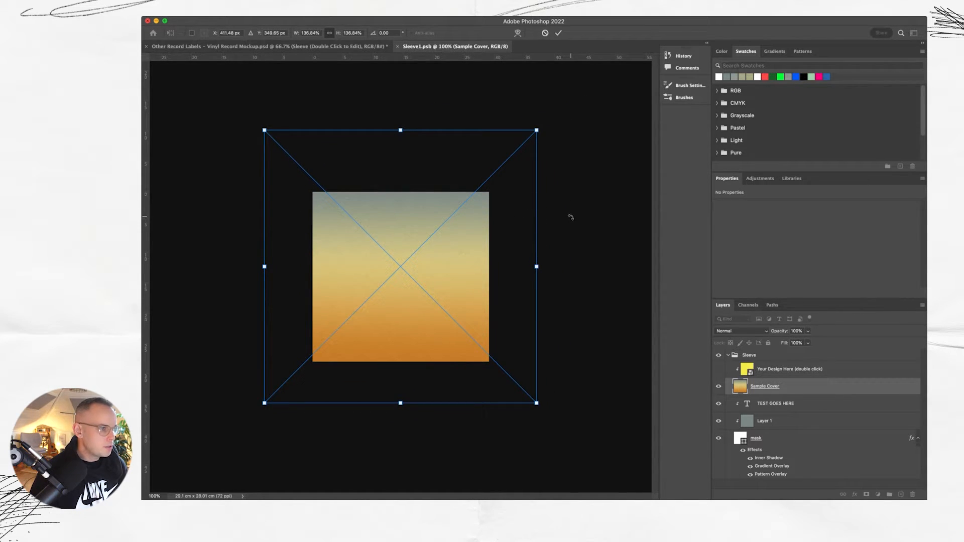
- Rotate the placed cover to -90°, reposition it so only the gradient shows, and save and close the sleeve file
{"action": "left_click_drag", "start_coordinate": [569, 210], "coordinate": [353, 110]}
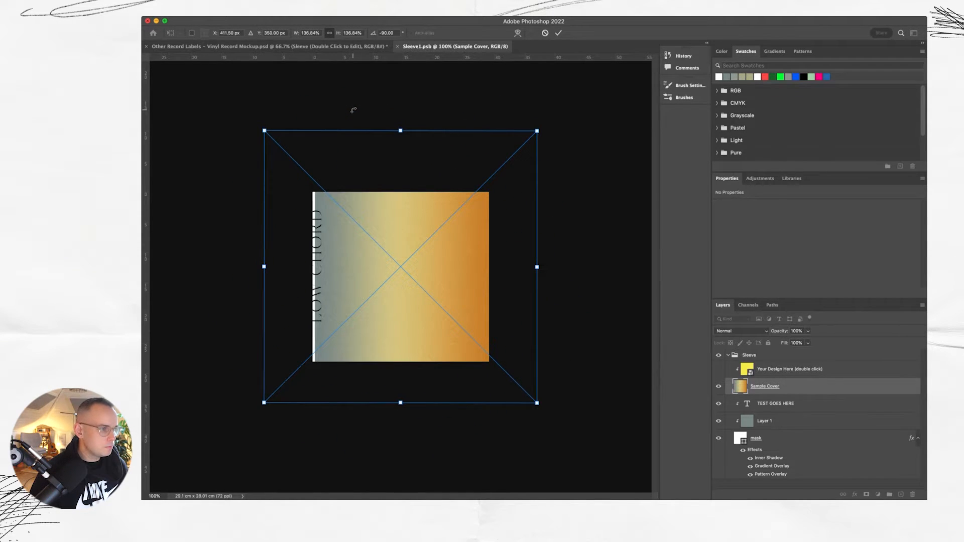
{"action": "key", "text": "Return"}
{"action": "key", "text": "super+t"}
{"action": "left_click_drag", "start_coordinate": [470, 257], "coordinate": [446, 275]}
{"action": "key", "text": "Return"}
{"action": "key", "text": "super+s"}
{"action": "key", "text": "super+w"}
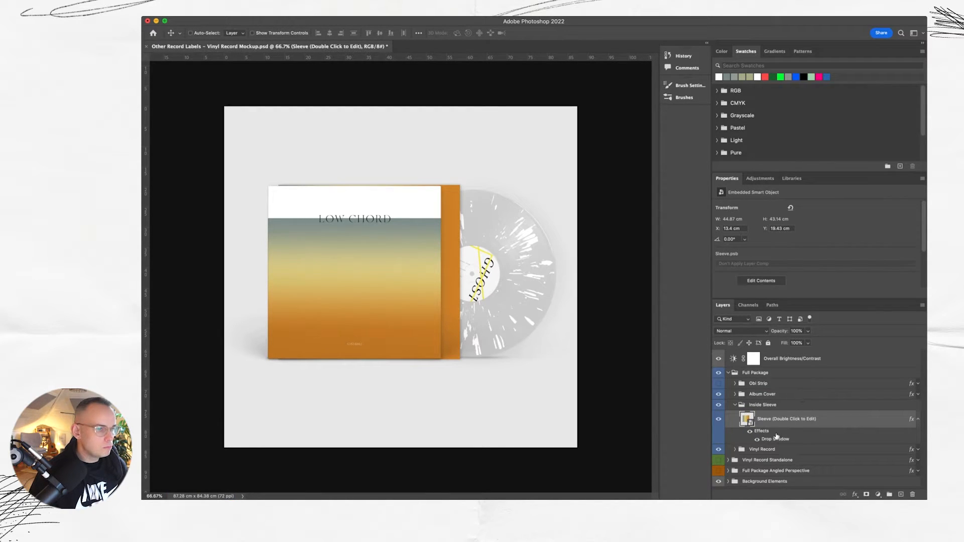
- In the sleeve smart object, clip Sample Cover directly above the mask, delete TEST GOES HERE and Layer 1, and save
{"action": "double_click", "coordinate": [746, 421]}
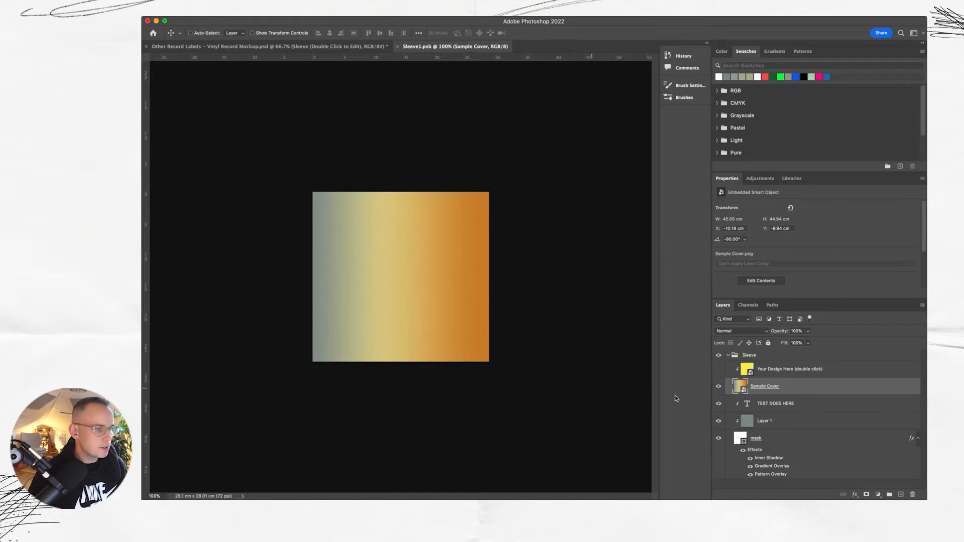
{"action": "left_click_drag", "start_coordinate": [770, 388], "coordinate": [775, 427]}
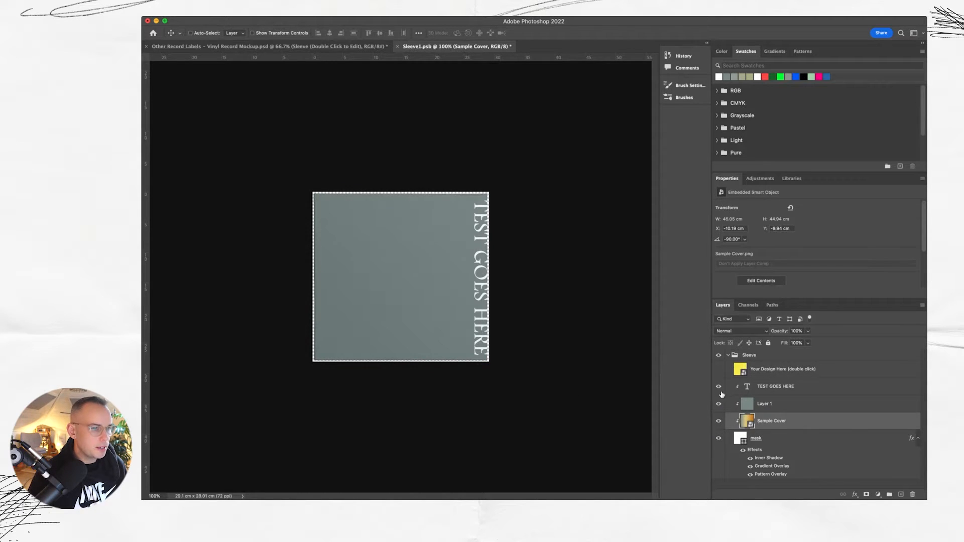
{"action": "left_click", "coordinate": [780, 407]}
{"action": "left_click", "coordinate": [779, 389], "text": "shift"}
{"action": "key", "text": "Delete"}
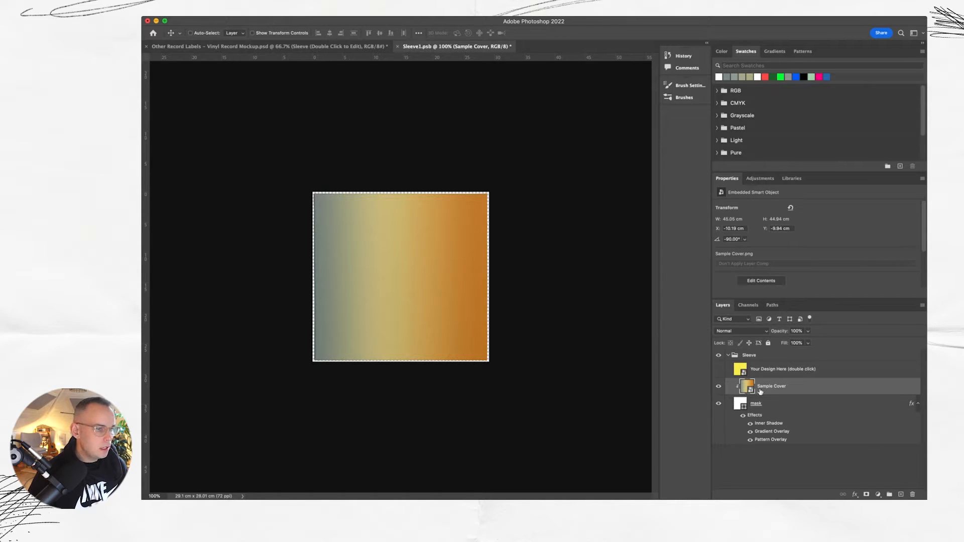
{"action": "key", "text": "super+w"}
{"action": "key", "text": "Return"}
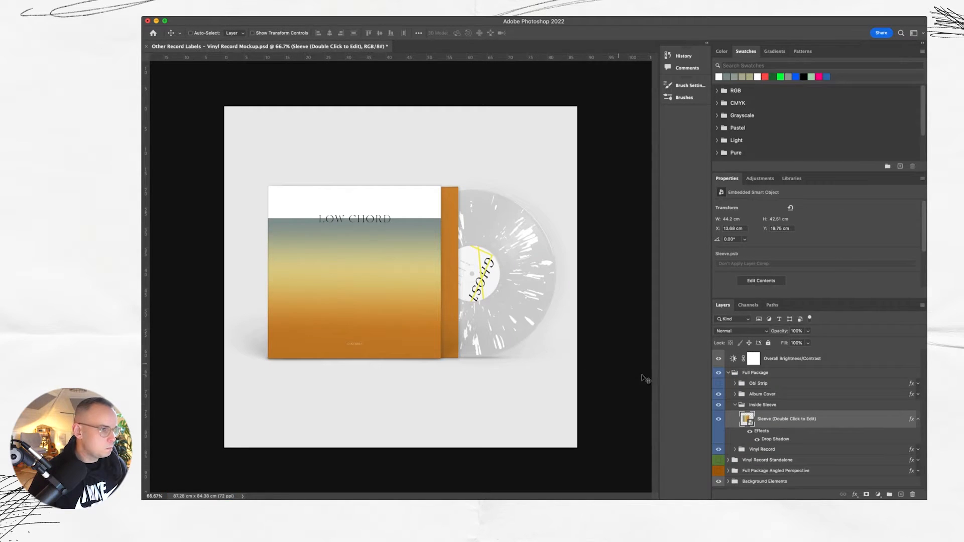
- Collapse Inside Sleeve, expand Vinyl Record, and briefly preview the Splatter on Color style
{"action": "left_click", "coordinate": [734, 406]}
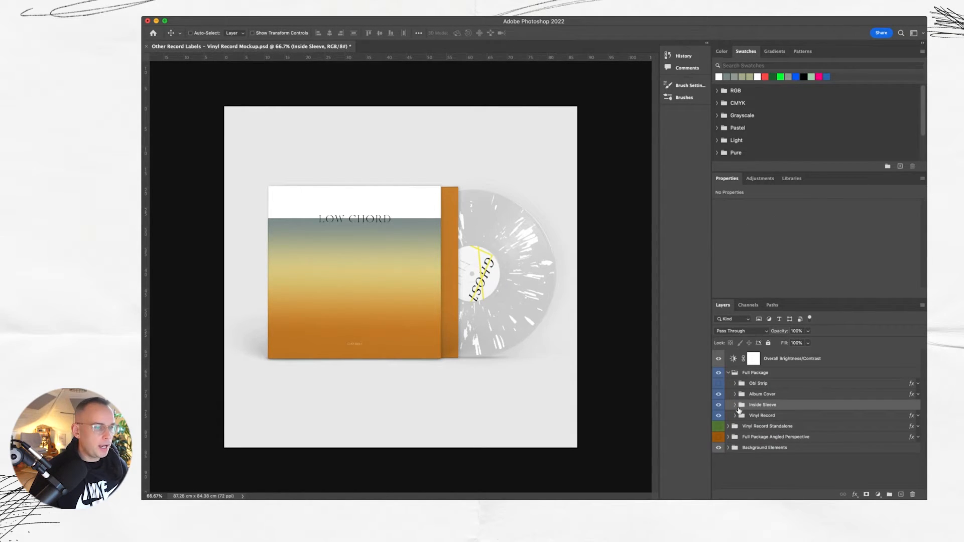
{"action": "left_click", "coordinate": [735, 415]}
{"action": "scroll", "coordinate": [737, 418], "scroll_direction": "down", "scroll_amount": 1}
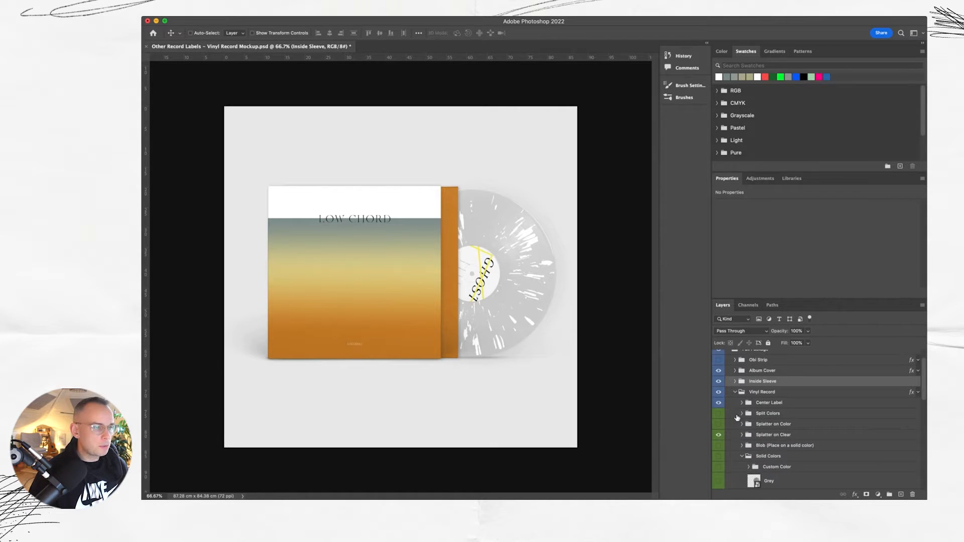
{"action": "scroll", "coordinate": [773, 416], "scroll_direction": "down", "scroll_amount": 1}
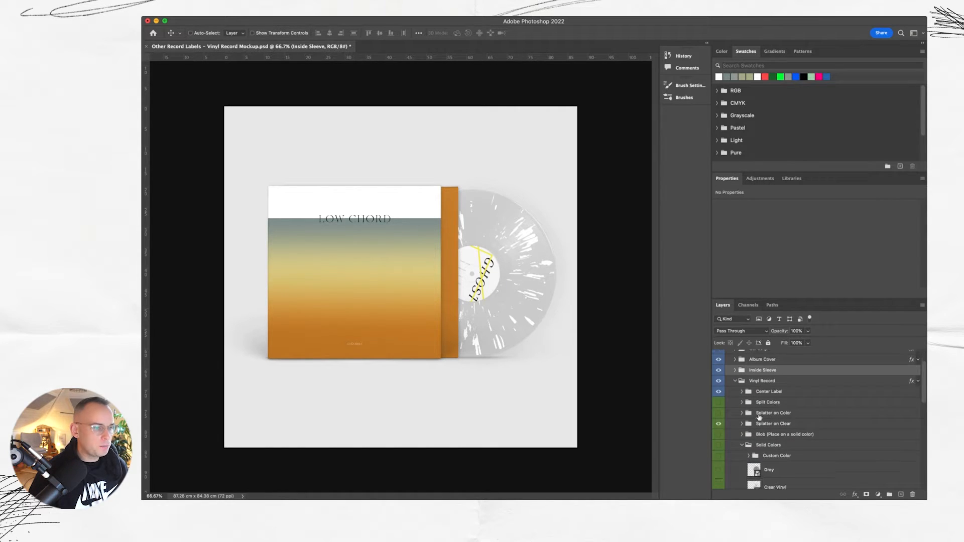
{"action": "left_click", "coordinate": [719, 413]}
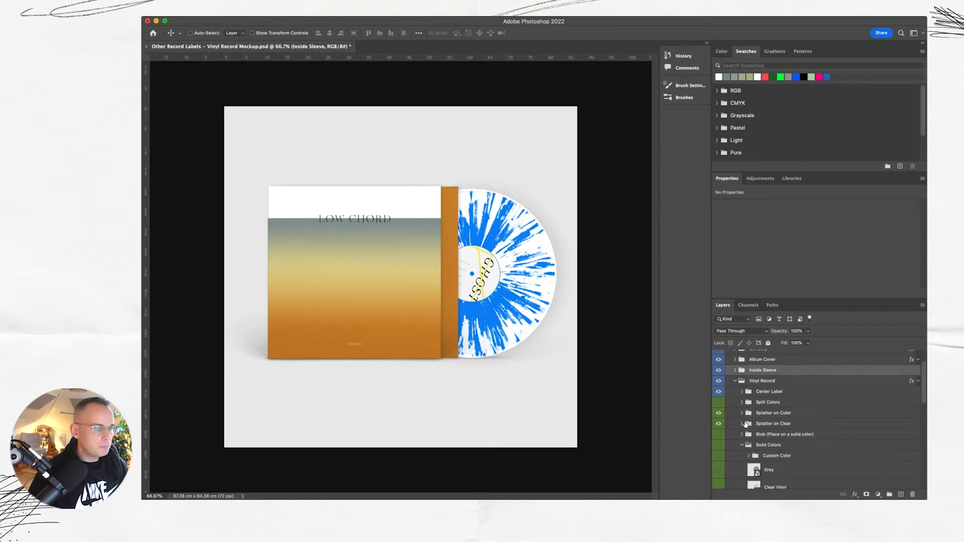
{"action": "left_click", "coordinate": [719, 413]}
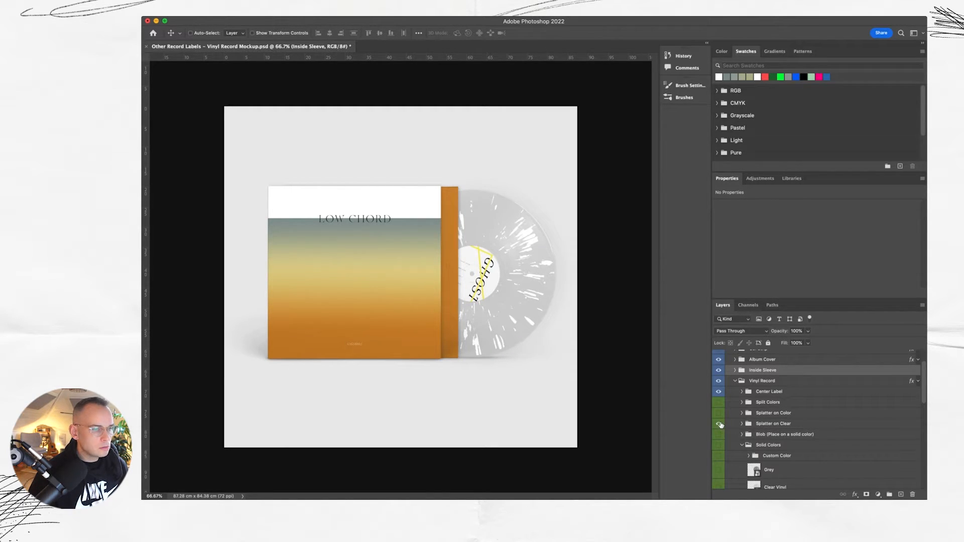
- Hide the Splatter on Clear style and show the Blob and Solid Colors groups instead
{"action": "scroll", "coordinate": [721, 425], "scroll_direction": "down", "scroll_amount": 1}
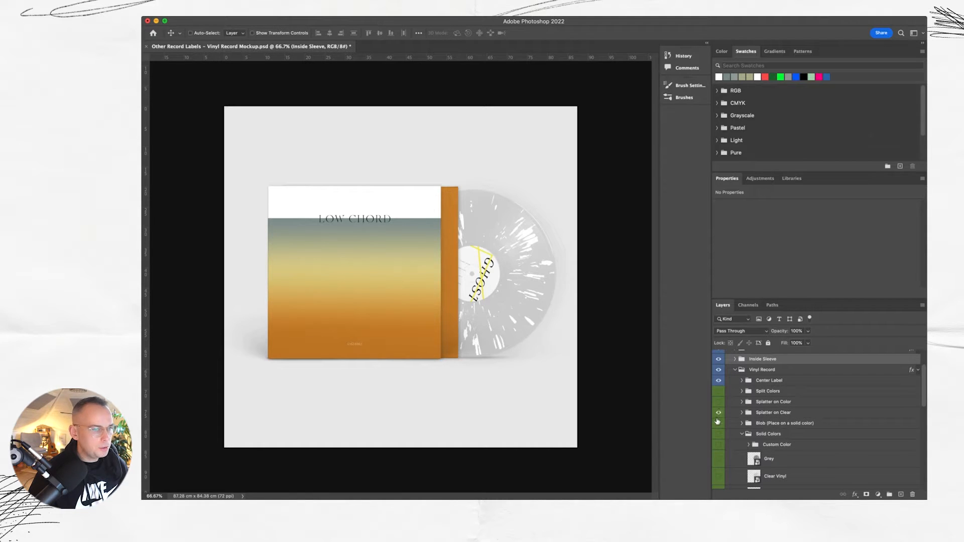
{"action": "left_click", "coordinate": [719, 413]}
{"action": "left_click", "coordinate": [718, 424]}
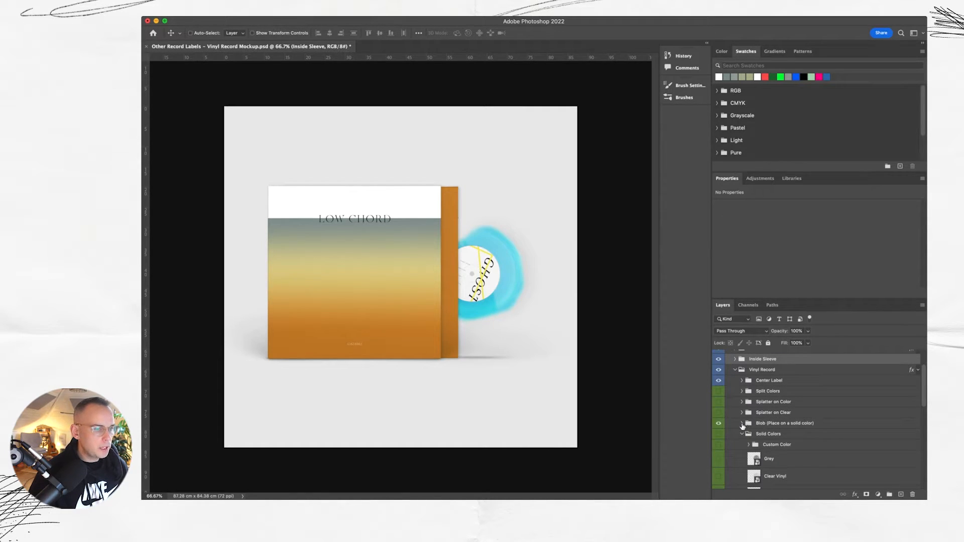
{"action": "left_click", "coordinate": [719, 434]}
- Show the Gold solid colour beneath the blob and hide Blue
{"action": "scroll", "coordinate": [735, 437], "scroll_direction": "down", "scroll_amount": 3}
{"action": "scroll", "coordinate": [736, 438], "scroll_direction": "down", "scroll_amount": 6}
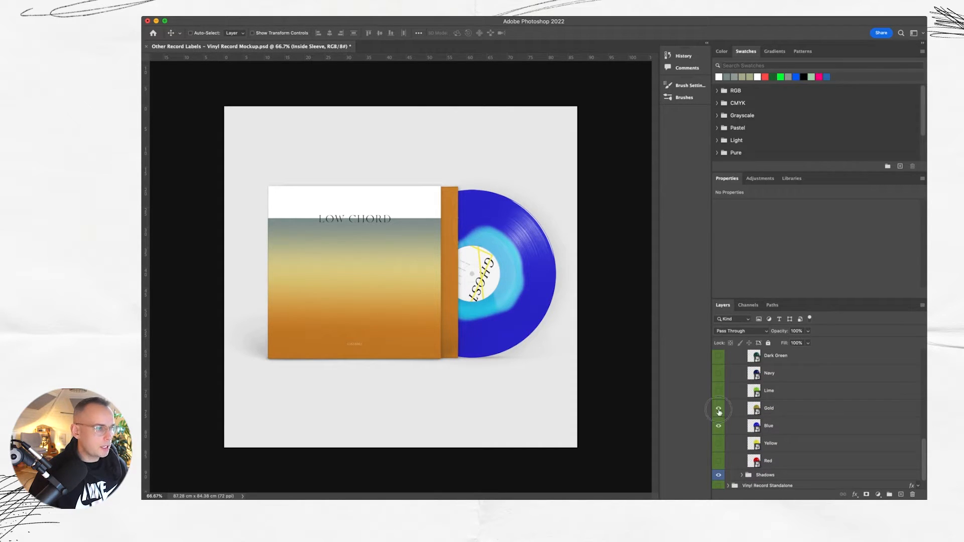
{"action": "left_click", "coordinate": [719, 409]}
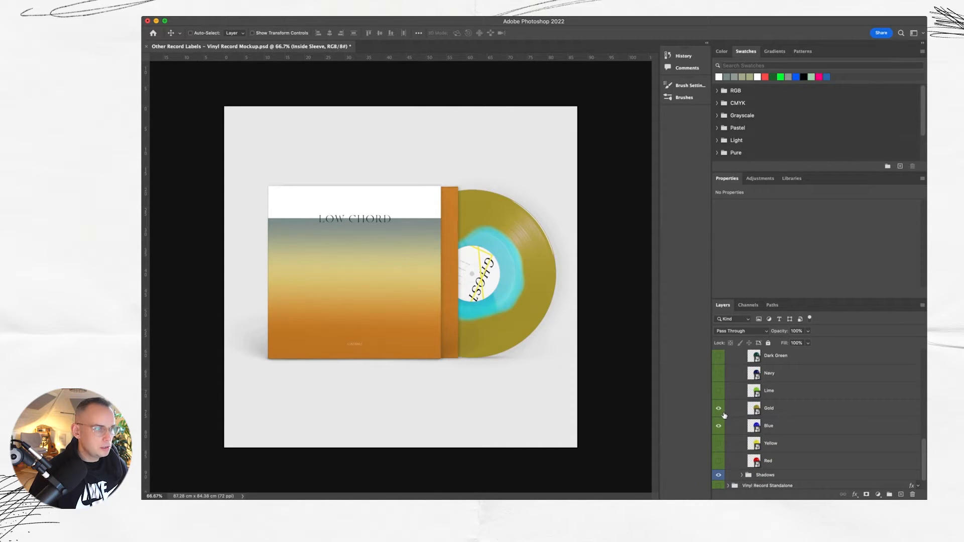
{"action": "left_click", "coordinate": [719, 426]}
- Preview the Black solid colour beneath the blob, and show White in its place
{"action": "scroll", "coordinate": [731, 427], "scroll_direction": "up", "scroll_amount": 5}
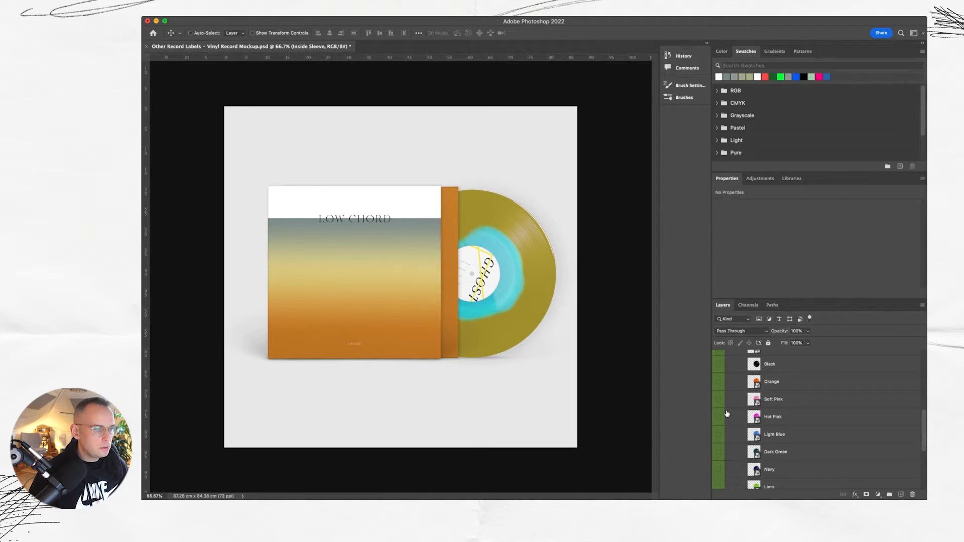
{"action": "left_click", "coordinate": [718, 366]}
{"action": "left_click", "coordinate": [719, 366]}
{"action": "left_click", "coordinate": [719, 366]}
{"action": "left_click", "coordinate": [719, 366]}
{"action": "scroll", "coordinate": [742, 404], "scroll_direction": "up", "scroll_amount": 2}
{"action": "scroll", "coordinate": [742, 404], "scroll_direction": "up", "scroll_amount": 1}
{"action": "left_click", "coordinate": [719, 397]}
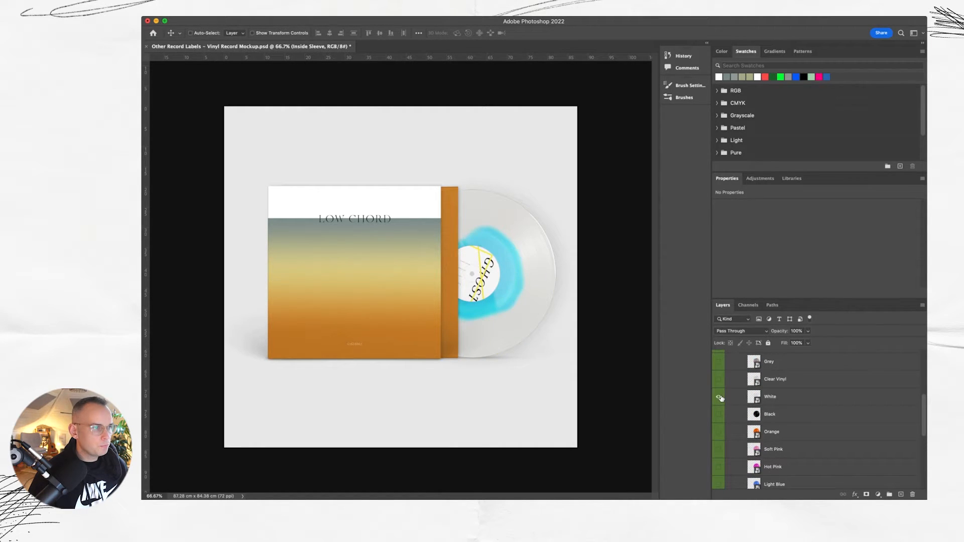
- Set the vinyl blob's Hue to -147, and collapse the Blob and Solid Colors groups
{"action": "scroll", "coordinate": [728, 404], "scroll_direction": "up", "scroll_amount": 1}
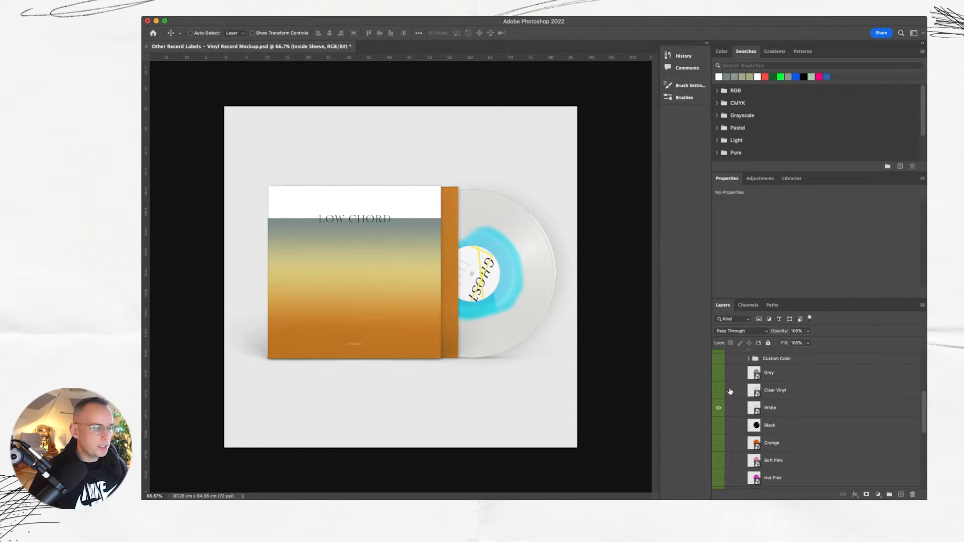
{"action": "scroll", "coordinate": [730, 391], "scroll_direction": "up", "scroll_amount": 4}
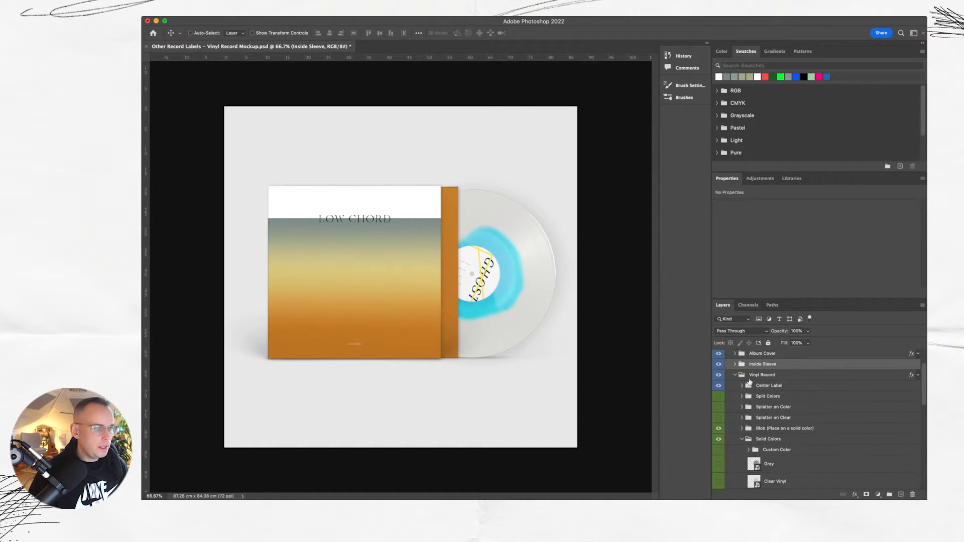
{"action": "left_click", "coordinate": [742, 428]}
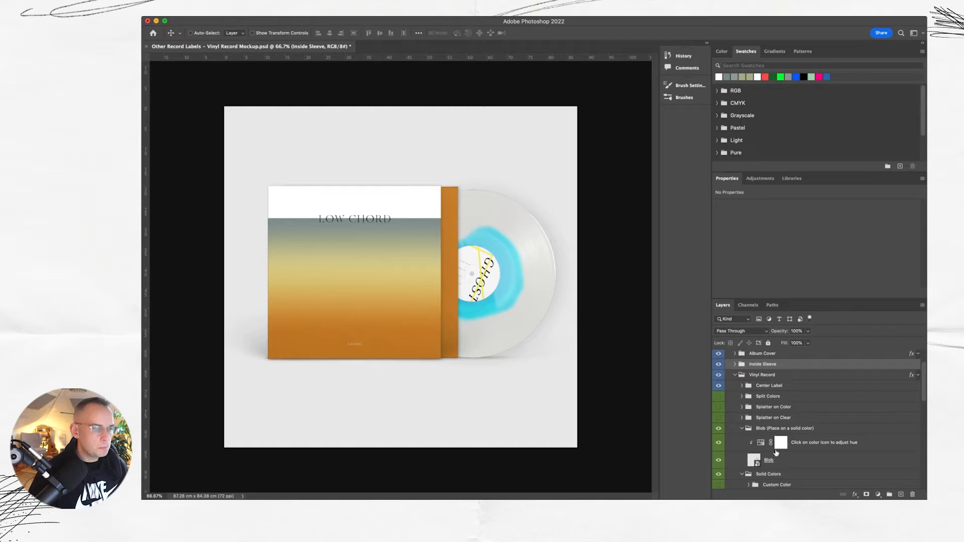
{"action": "left_click", "coordinate": [761, 443]}
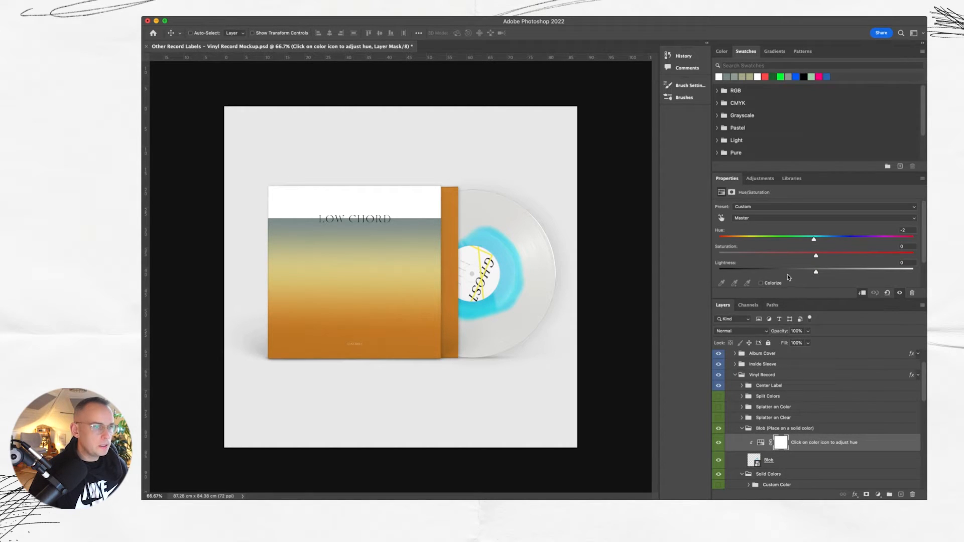
{"action": "left_click_drag", "start_coordinate": [814, 241], "coordinate": [732, 240]}
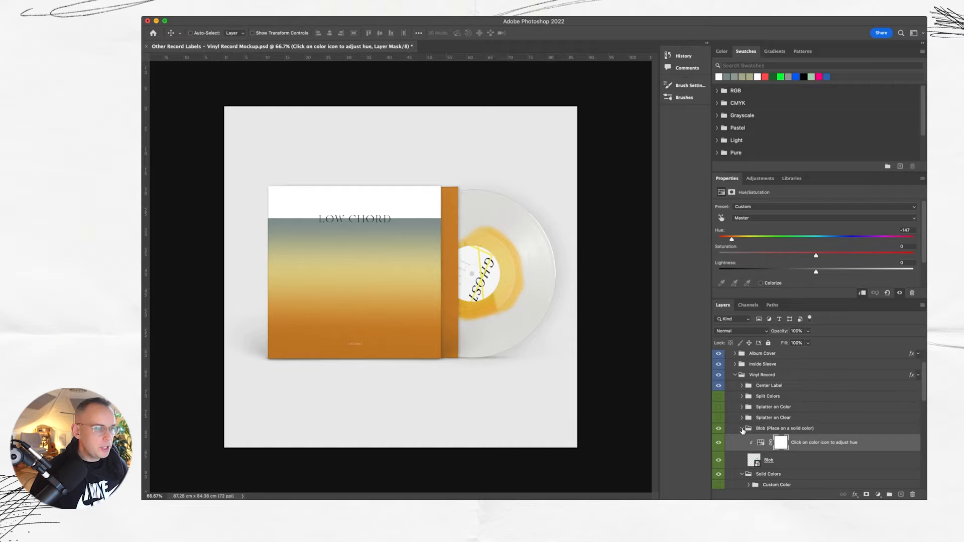
{"action": "left_click", "coordinate": [742, 429]}
{"action": "left_click", "coordinate": [742, 441]}
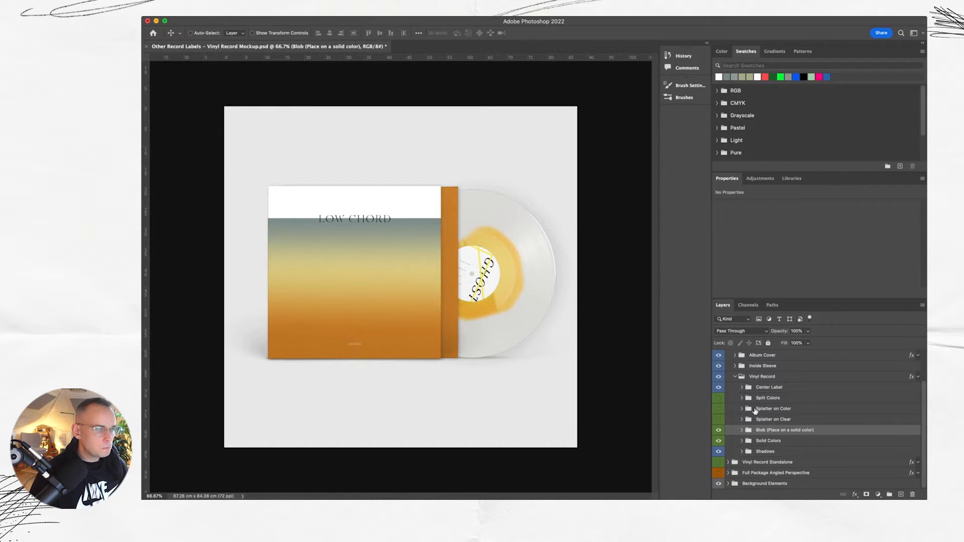
- Open the Center Label design contents and place the Sample Cover image over the lower part of the canvas
{"action": "left_click", "coordinate": [740, 388]}
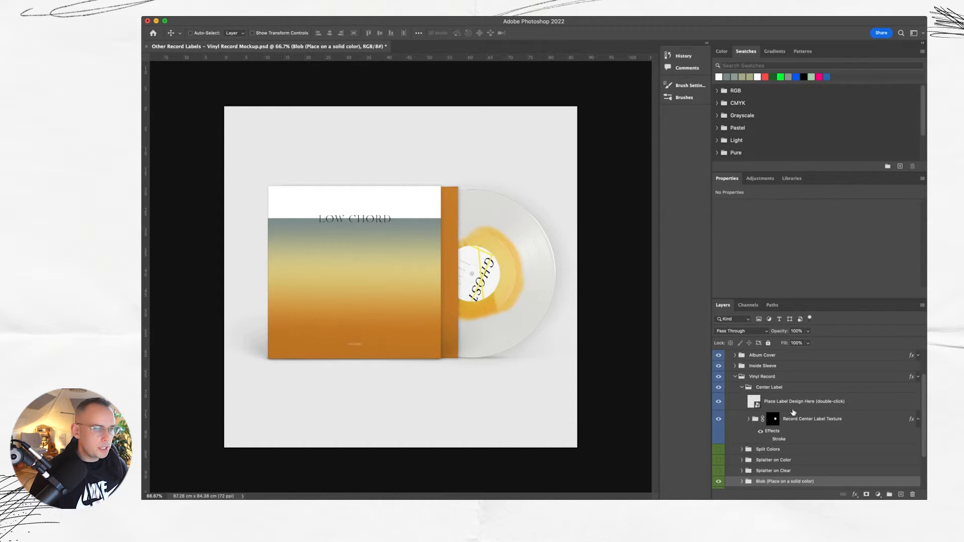
{"action": "left_click", "coordinate": [754, 401]}
{"action": "double_click", "coordinate": [754, 403]}
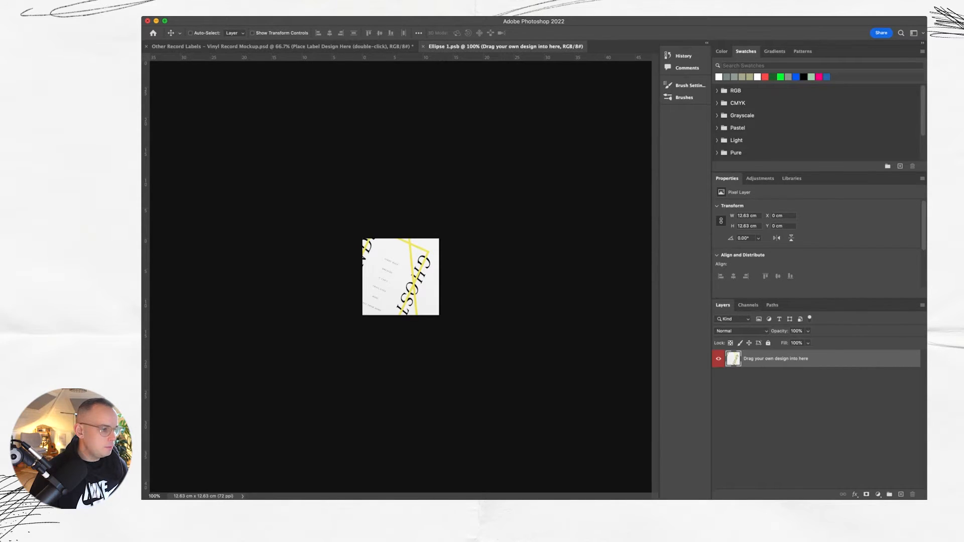
{"action": "key", "text": "super+Tab"}
{"action": "left_click_drag", "start_coordinate": [436, 207], "coordinate": [356, 276]}
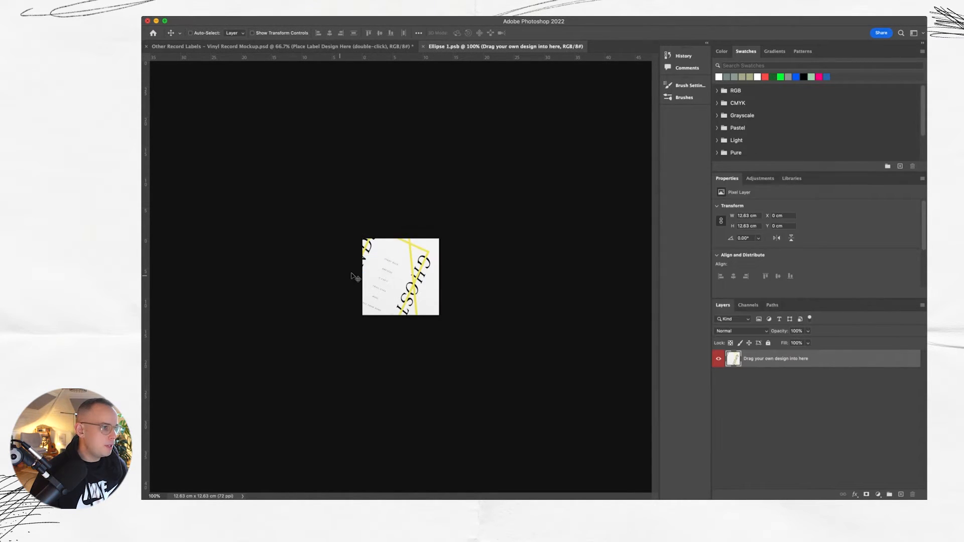
{"action": "mouse_move", "coordinate": [440, 316]}
{"action": "left_mouse_down"}
{"action": "mouse_move", "coordinate": [492, 349]}
{"action": "mouse_move", "coordinate": [432, 314]}
{"action": "mouse_move", "coordinate": [436, 308]}
{"action": "mouse_move", "coordinate": [435, 324]}
{"action": "left_mouse_up"}
{"action": "key", "text": "Return"}
- Delete the original placeholder design layer from the label contents, and save and close them
{"action": "left_click", "coordinate": [785, 379]}
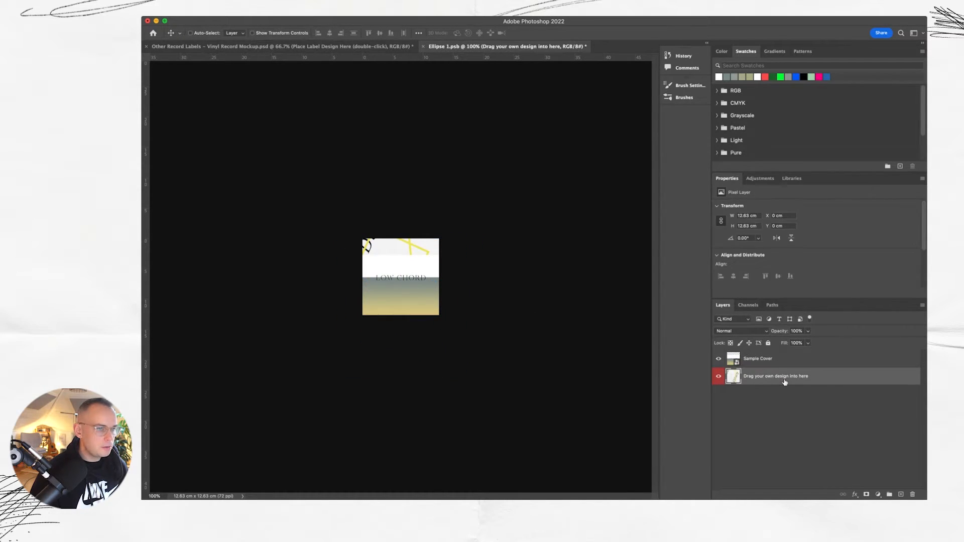
{"action": "key", "text": "Delete"}
{"action": "key", "text": "cmd+s"}
{"action": "key", "text": "super+w"}
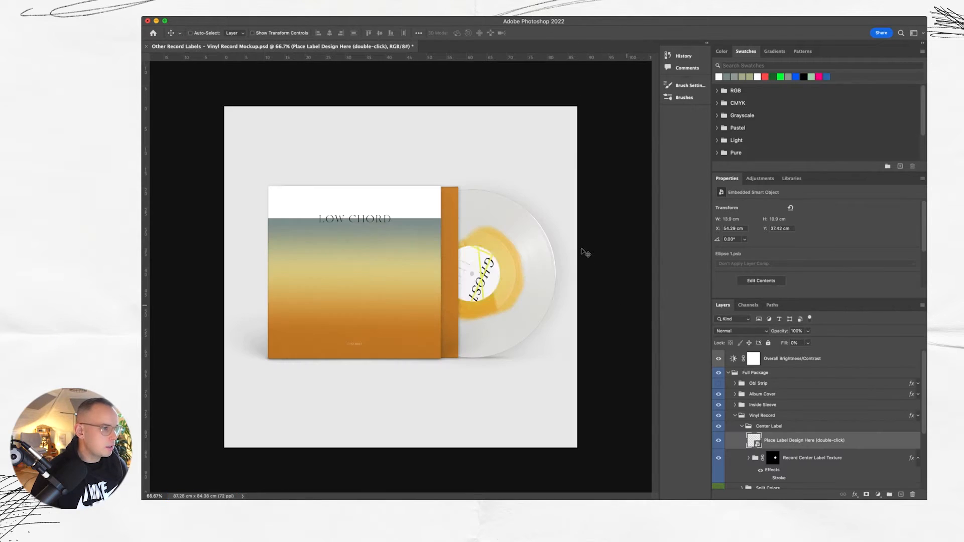
- Reopen the center label contents and add a new layer to fill the empty strip above the artwork with white
{"action": "double_click", "coordinate": [754, 441]}
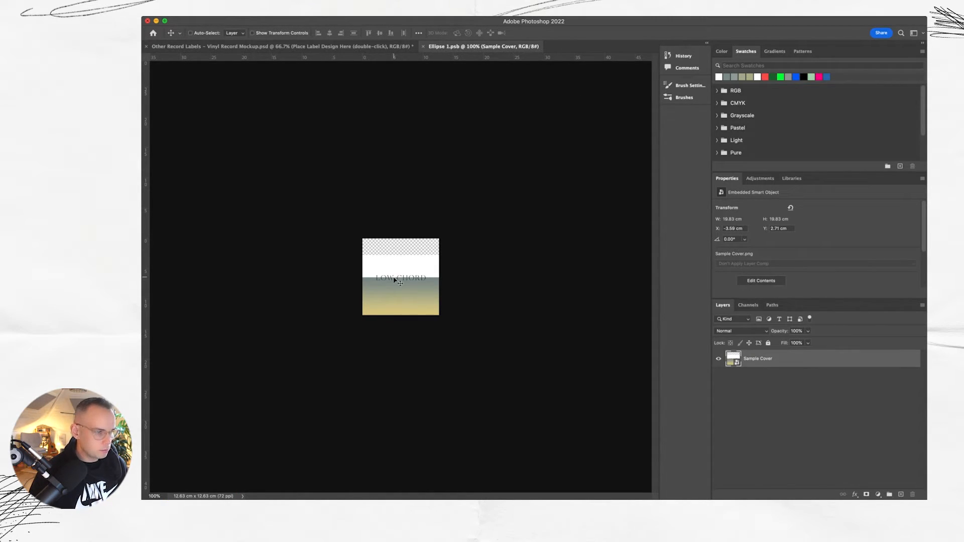
{"action": "left_click", "coordinate": [901, 494]}
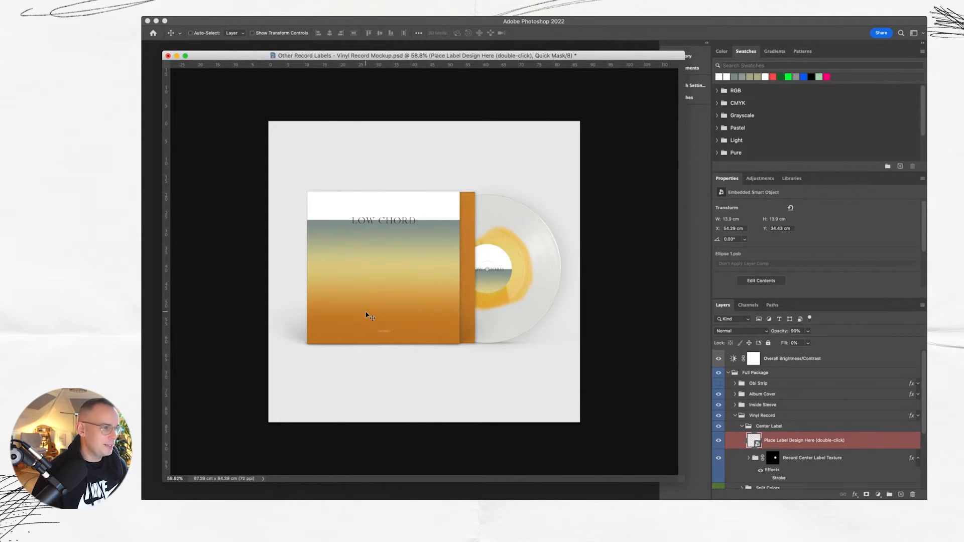
{"action": "scroll", "coordinate": [367, 315], "scroll_direction": "up", "scroll_amount": 3}
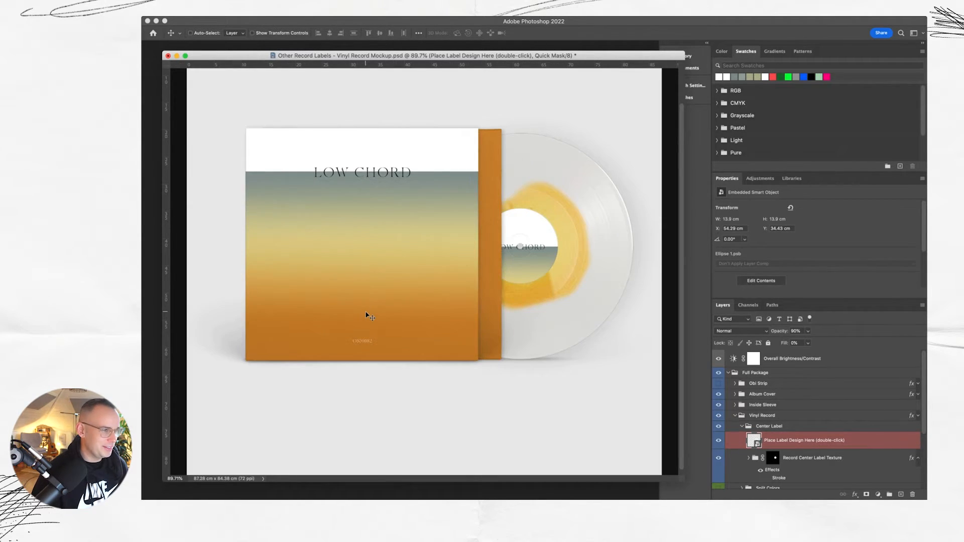
- Open the inside sleeve contents, shift the Sample Cover artwork sideways to give a yellow edge, save and close, and collapse Inside Sleeve
{"action": "left_click", "coordinate": [735, 405]}
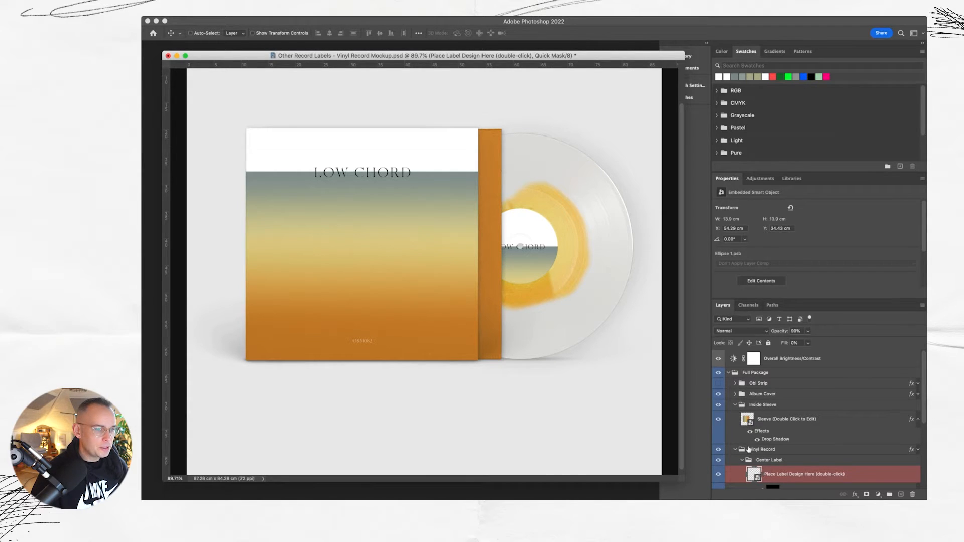
{"action": "double_click", "coordinate": [742, 419]}
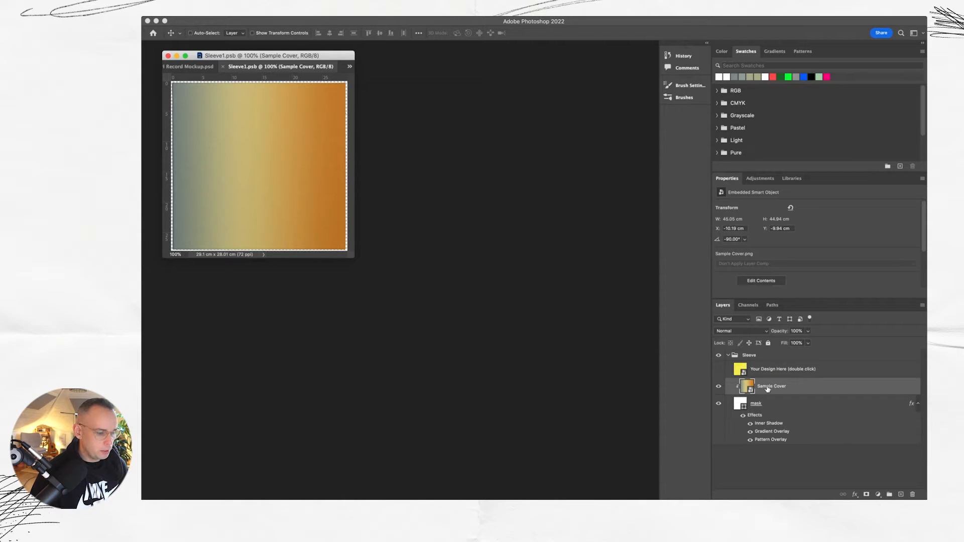
{"action": "left_click_drag", "start_coordinate": [219, 175], "coordinate": [305, 173]}
{"action": "key", "text": "super+w"}
{"action": "key", "text": "Return"}
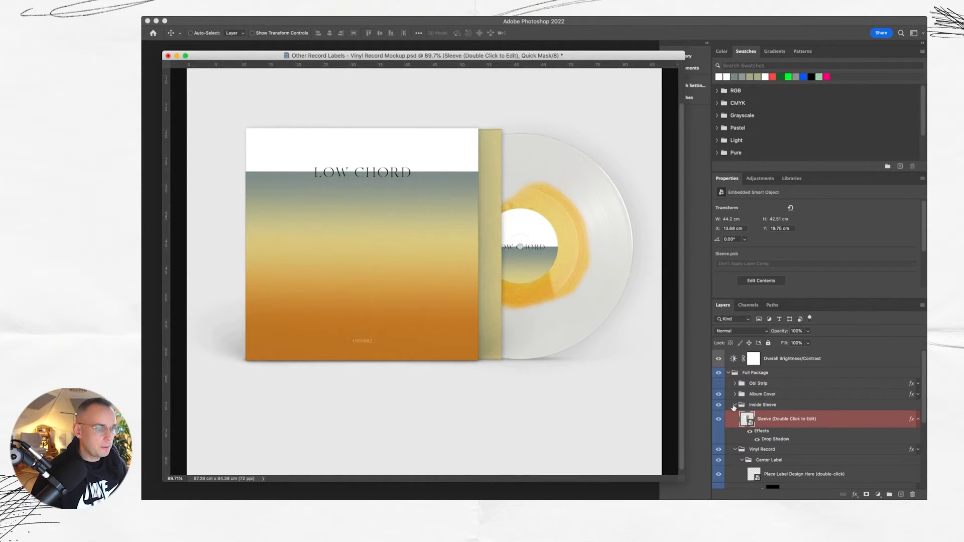
{"action": "left_click", "coordinate": [734, 406]}
- Expand the Solid Colors group, and show Clear Vinyl in place of White
{"action": "scroll", "coordinate": [754, 398], "scroll_direction": "down", "scroll_amount": 5}
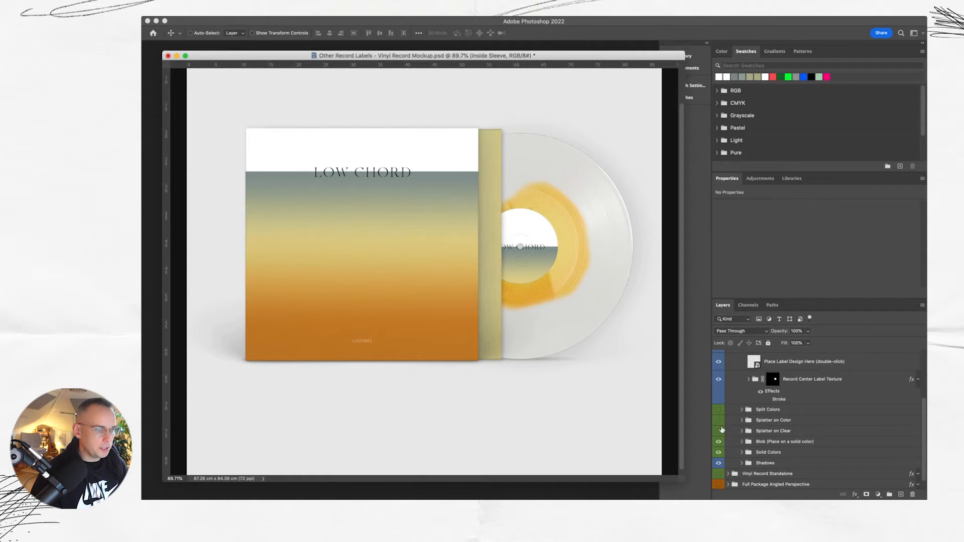
{"action": "left_click", "coordinate": [741, 452]}
{"action": "scroll", "coordinate": [739, 433], "scroll_direction": "down", "scroll_amount": 4}
{"action": "left_click", "coordinate": [718, 427]}
{"action": "left_click", "coordinate": [718, 444]}
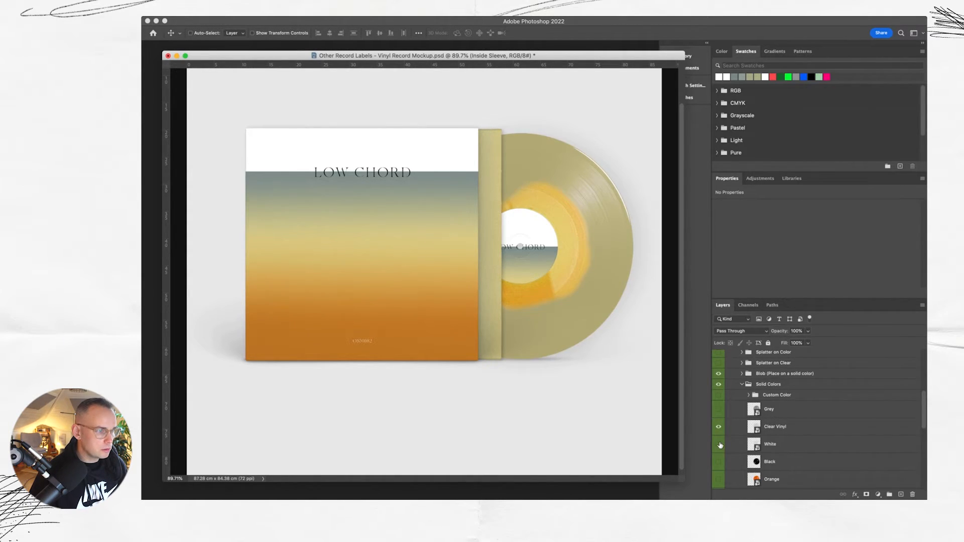
- Preview the Gold solid colour in place of Clear Vinyl, and switch back to Clear Vinyl
{"action": "scroll", "coordinate": [720, 445], "scroll_direction": "down", "scroll_amount": 3}
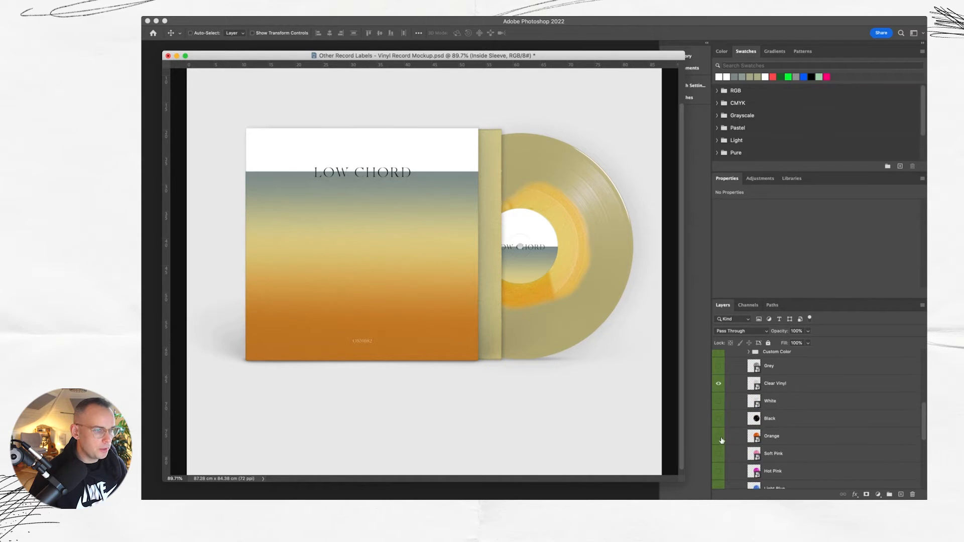
{"action": "left_click", "coordinate": [718, 385]}
{"action": "scroll", "coordinate": [760, 420], "scroll_direction": "down", "scroll_amount": 2}
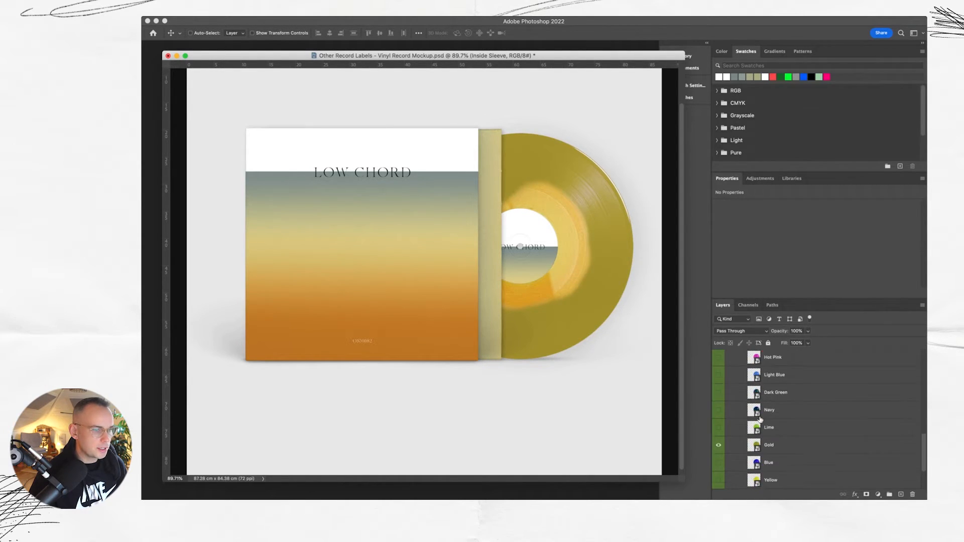
{"action": "left_click", "coordinate": [718, 373]}
{"action": "scroll", "coordinate": [758, 412], "scroll_direction": "up", "scroll_amount": 4}
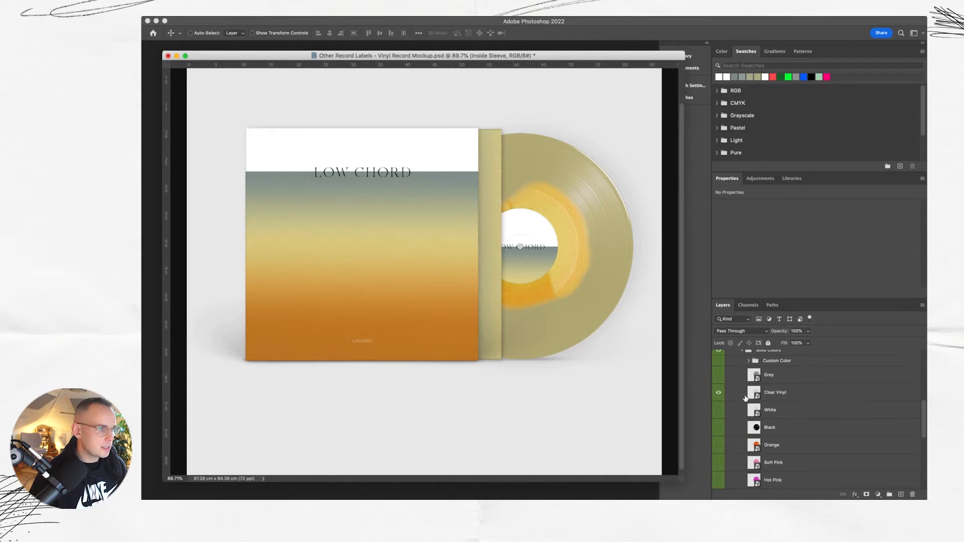
- Collapse Solid Colors, and recolour the vinyl blob magenta before hiding the Blob group
{"action": "scroll", "coordinate": [758, 409], "scroll_direction": "up", "scroll_amount": 1}
{"action": "left_click", "coordinate": [742, 398]}
{"action": "scroll", "coordinate": [755, 372], "scroll_direction": "up", "scroll_amount": 1}
{"action": "left_click", "coordinate": [754, 372]}
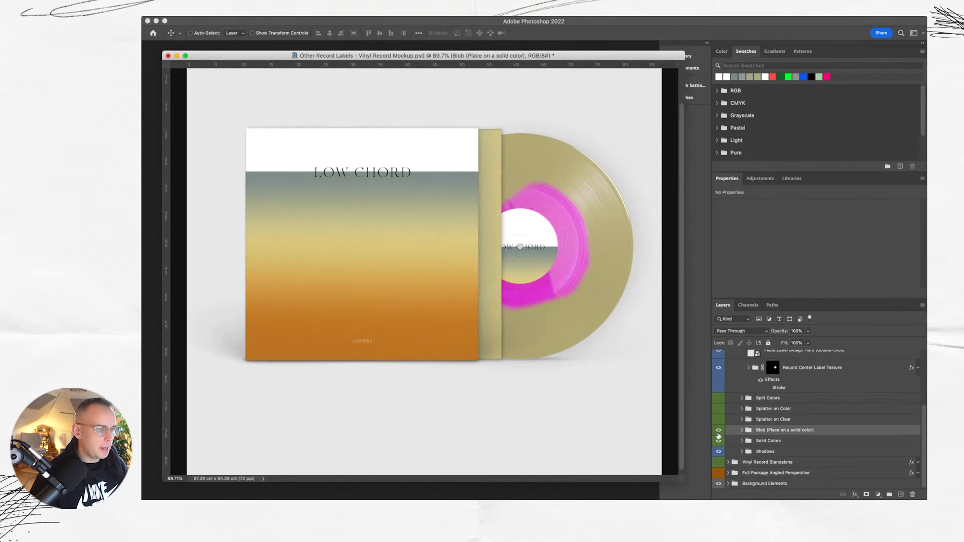
{"action": "left_click", "coordinate": [718, 430]}
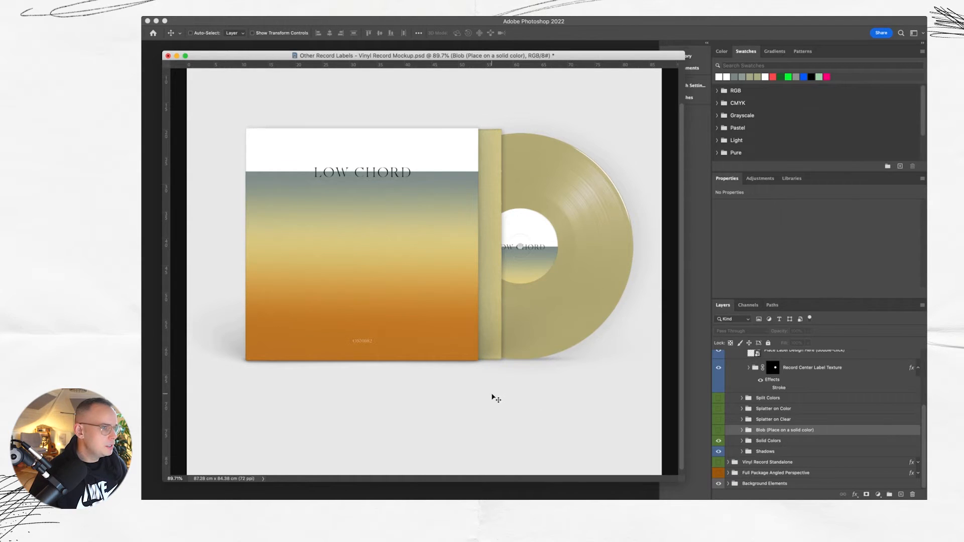
- Show Full Package Angled Perspective instead of Full Package, and expand it with its Inside Sleeve group collapsed
{"action": "key", "text": "super+0"}
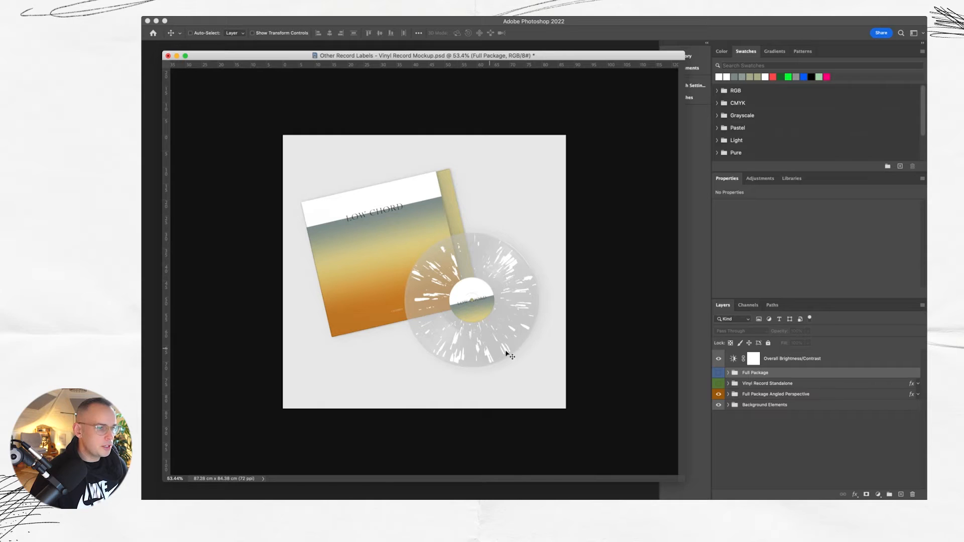
{"action": "left_click", "coordinate": [728, 394]}
{"action": "scroll", "coordinate": [731, 398], "scroll_direction": "down", "scroll_amount": 1}
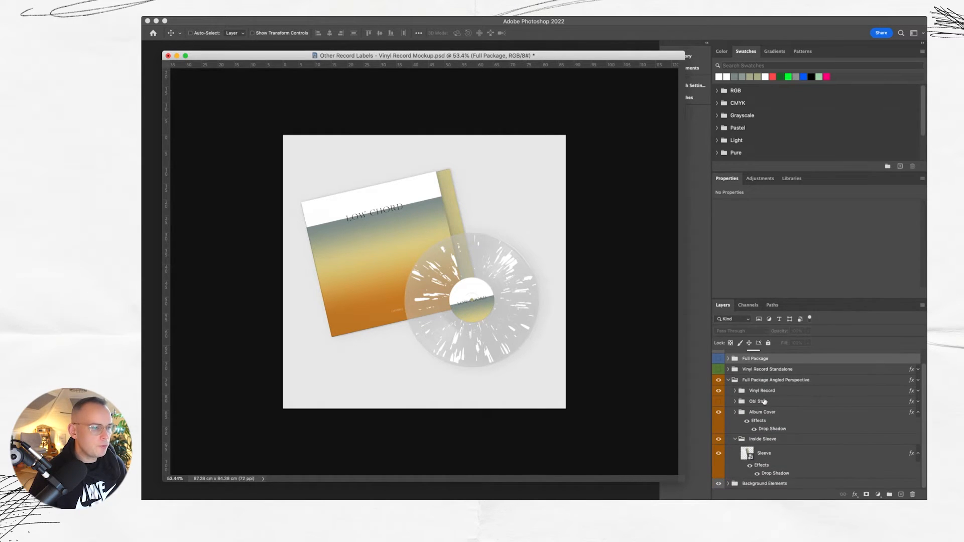
{"action": "left_click", "coordinate": [735, 440]}
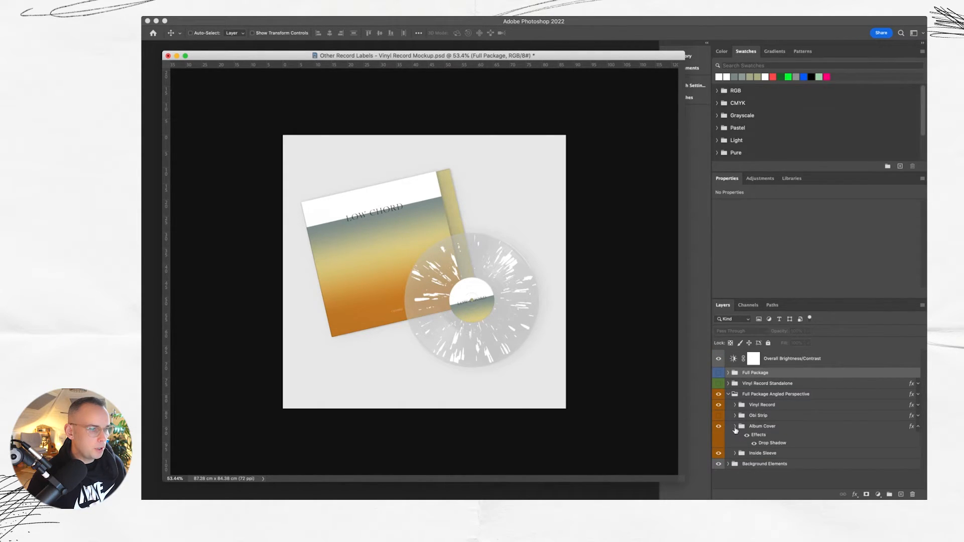
- Expand the angled view's Vinyl Record group, and show Solid Colors in place of Splatter on Clear
{"action": "left_click", "coordinate": [735, 406]}
{"action": "scroll", "coordinate": [744, 412], "scroll_direction": "down", "scroll_amount": 1}
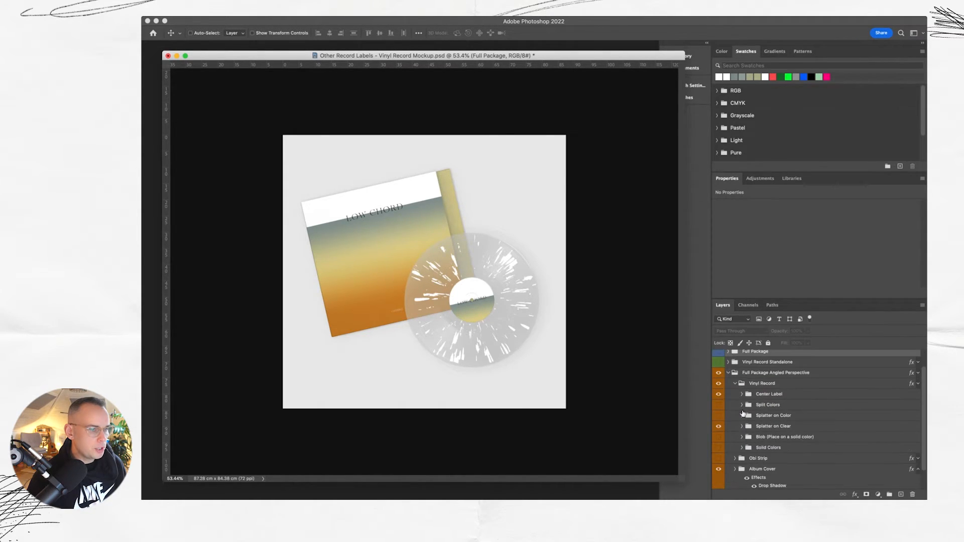
{"action": "left_click", "coordinate": [720, 427]}
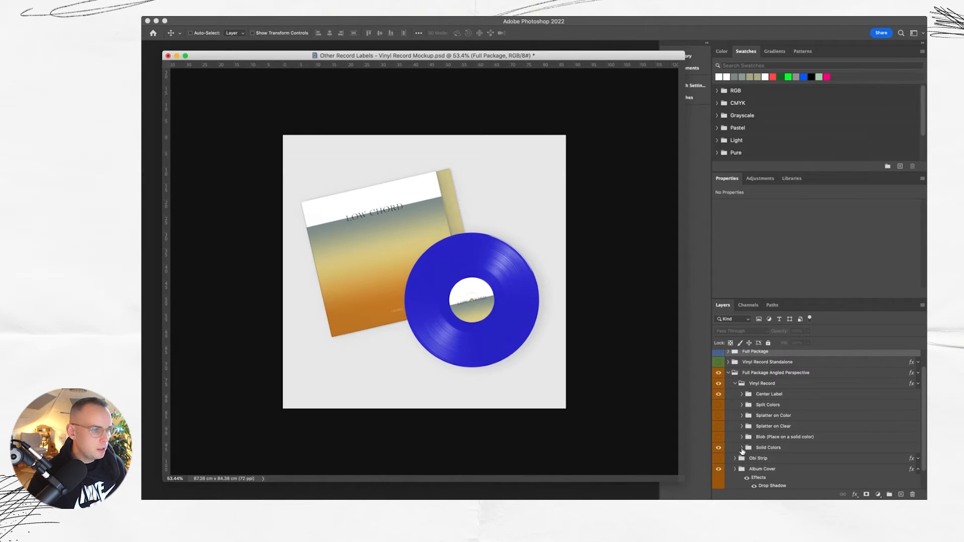
- Show the Gold solid colour on the angled view's record and hide Blue
{"action": "left_click", "coordinate": [742, 448]}
{"action": "left_click", "coordinate": [742, 448]}
{"action": "scroll", "coordinate": [743, 446], "scroll_direction": "down", "scroll_amount": 5}
{"action": "scroll", "coordinate": [744, 439], "scroll_direction": "down", "scroll_amount": 5}
{"action": "left_click", "coordinate": [718, 411]}
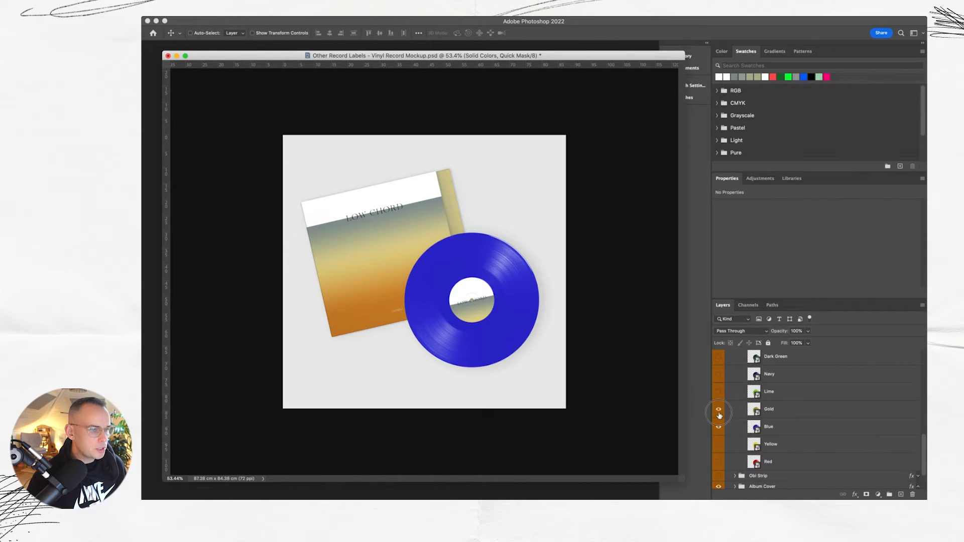
{"action": "left_click", "coordinate": [718, 426]}
- Show Clear Vinyl in place of Gold on the angled view's record, and collapse Solid Colors
{"action": "scroll", "coordinate": [775, 434], "scroll_direction": "up", "scroll_amount": 8}
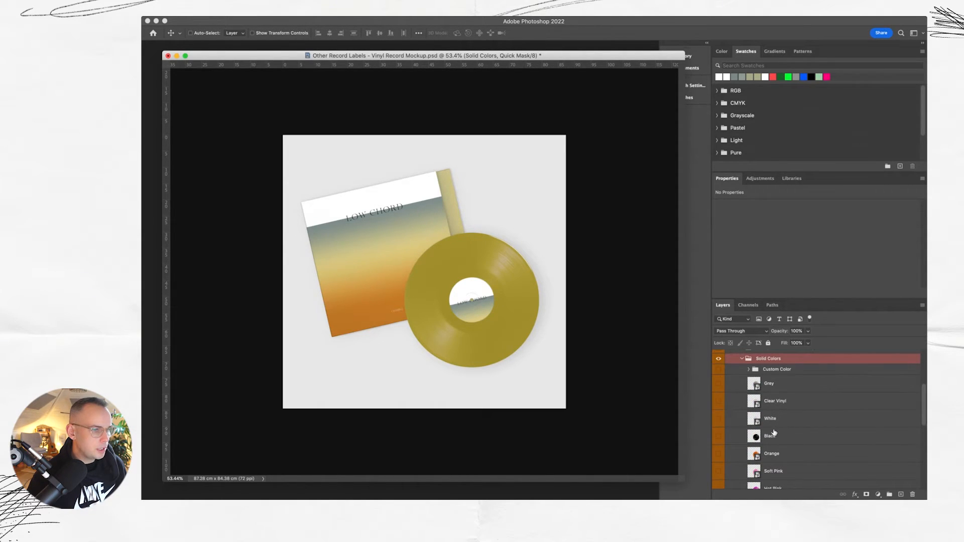
{"action": "left_click", "coordinate": [718, 402]}
{"action": "scroll", "coordinate": [753, 402], "scroll_direction": "up", "scroll_amount": 2}
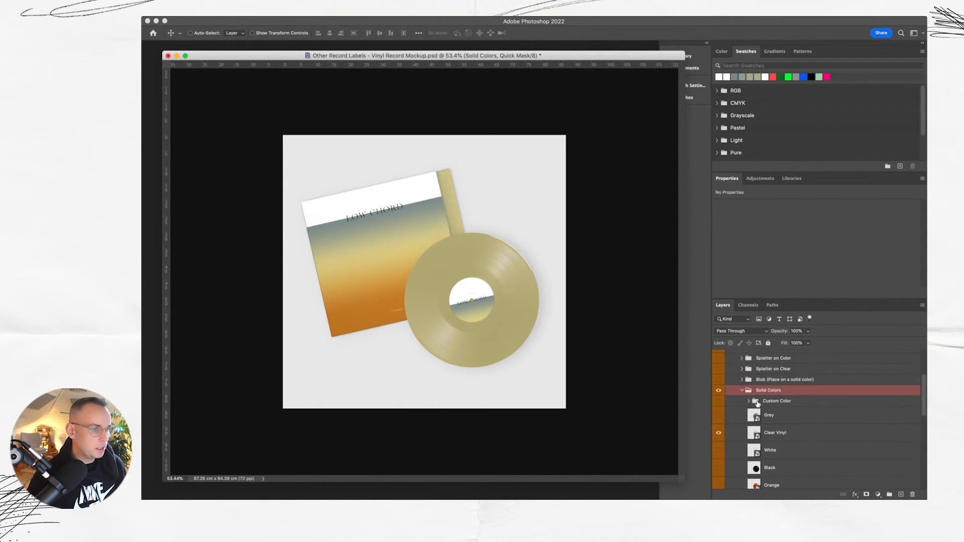
{"action": "left_click", "coordinate": [742, 391]}
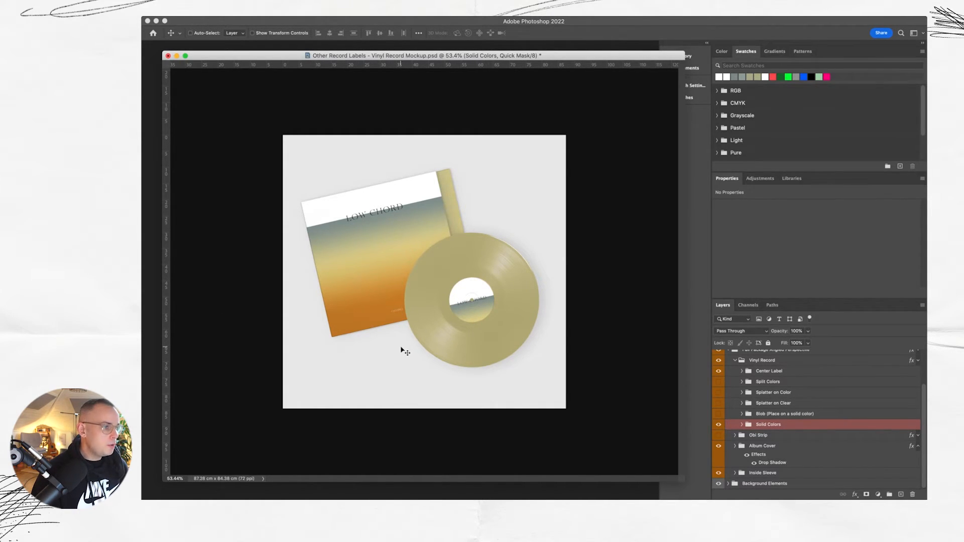
- Expand Background Elements, and place the Sample Cover.png artwork into the mockup document
{"action": "left_click", "coordinate": [729, 485]}
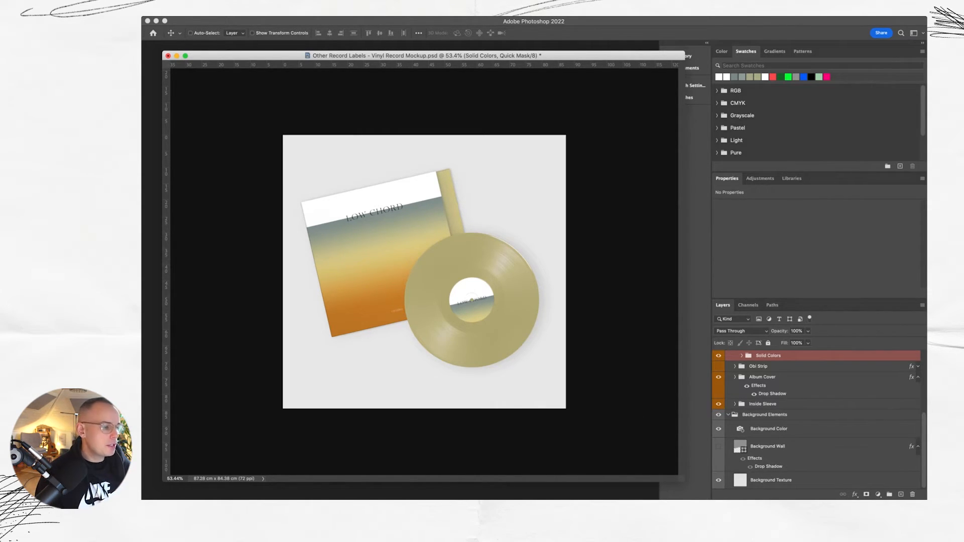
{"action": "key", "text": "super+Tab"}
{"action": "left_click_drag", "start_coordinate": [442, 209], "coordinate": [489, 250]}
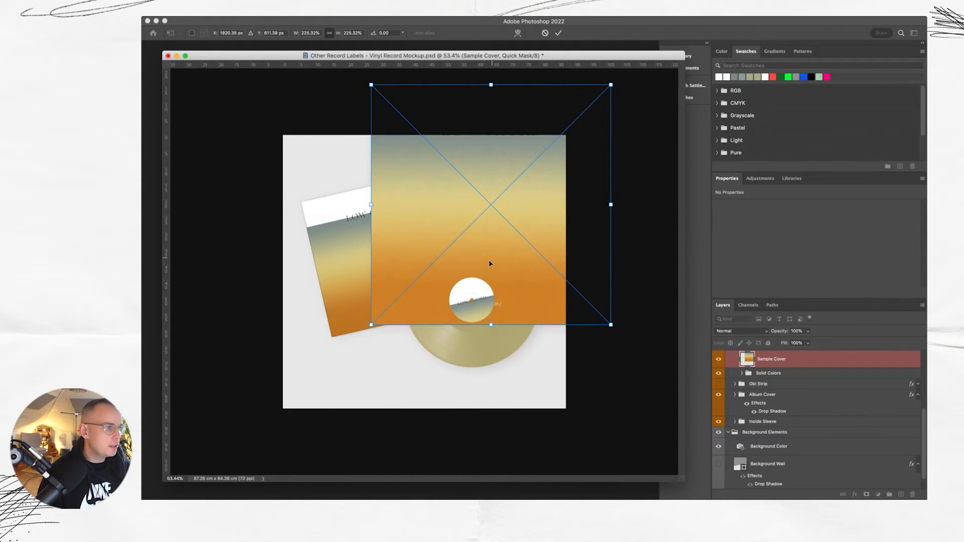
- Enlarge and position the placed Sample Cover so it fills the whole canvas with the LOW CHORD title visible
{"action": "left_click_drag", "start_coordinate": [371, 325], "coordinate": [334, 336]}
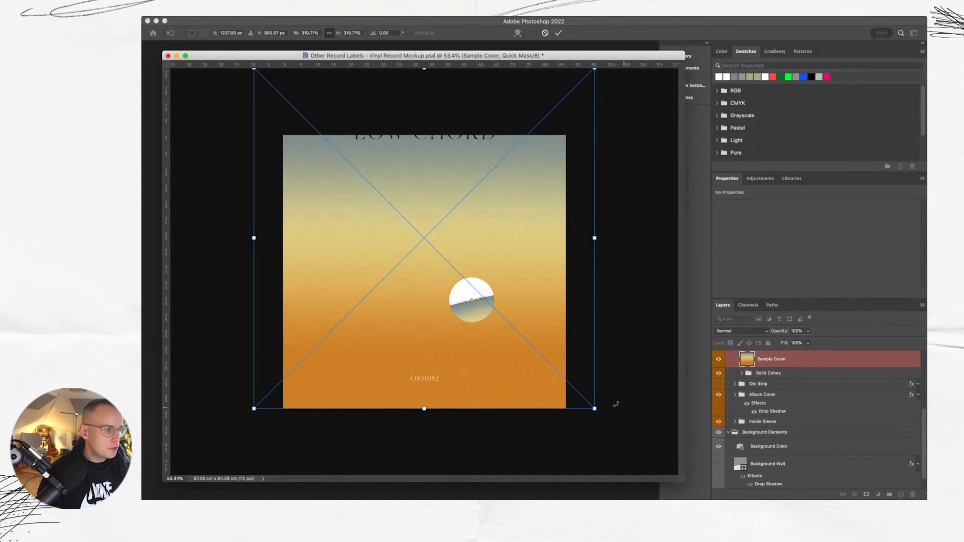
{"action": "left_click_drag", "start_coordinate": [595, 409], "coordinate": [613, 423]}
{"action": "left_click_drag", "start_coordinate": [546, 358], "coordinate": [550, 366]}
{"action": "left_click_drag", "start_coordinate": [600, 430], "coordinate": [558, 381]}
{"action": "left_click_drag", "start_coordinate": [574, 88], "coordinate": [566, 96]}
{"action": "left_click_drag", "start_coordinate": [538, 177], "coordinate": [548, 177]}
{"action": "key", "text": "Return"}
- Move Sample Cover into Background Elements just above Background Texture, and collapse the background and angled perspective groups
{"action": "left_click_drag", "start_coordinate": [813, 375], "coordinate": [791, 474]}
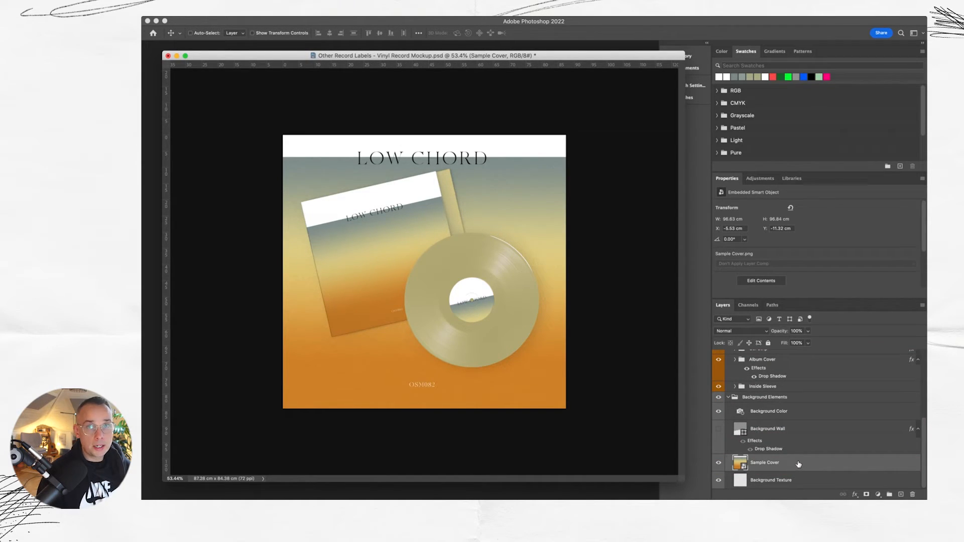
{"action": "scroll", "coordinate": [740, 396], "scroll_direction": "up", "scroll_amount": 3}
{"action": "left_click", "coordinate": [726, 444]}
{"action": "scroll", "coordinate": [774, 446], "scroll_direction": "up", "scroll_amount": 6}
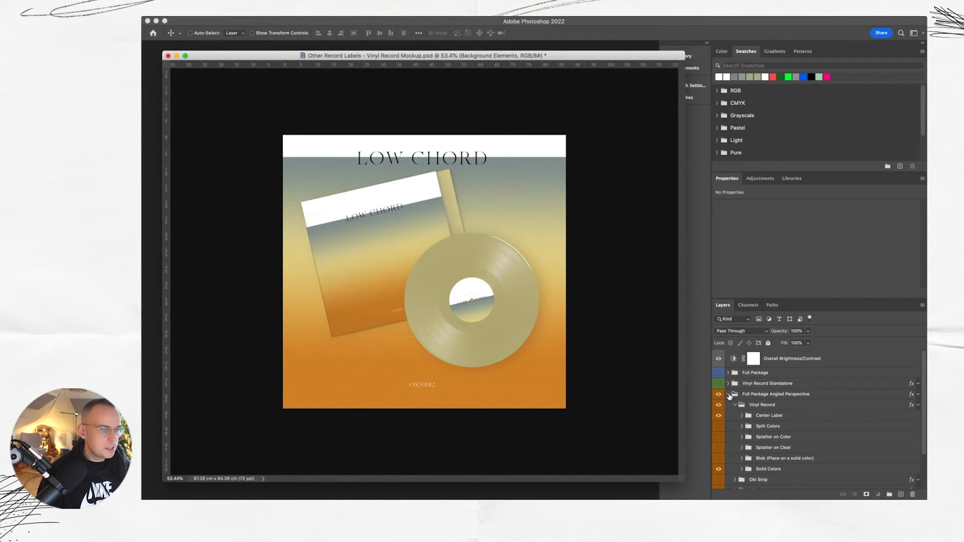
{"action": "left_click", "coordinate": [729, 395]}
- Try to move the Full Package Angled Perspective group on the canvas
{"action": "left_click", "coordinate": [756, 395]}
{"action": "key", "text": "q"}
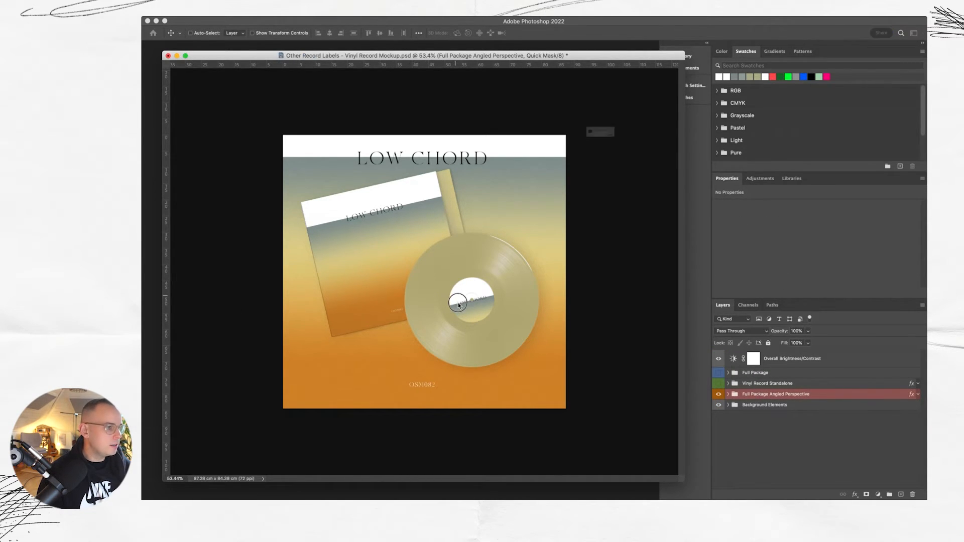
{"action": "left_click", "coordinate": [458, 304]}
{"action": "left_click", "coordinate": [664, 151]}
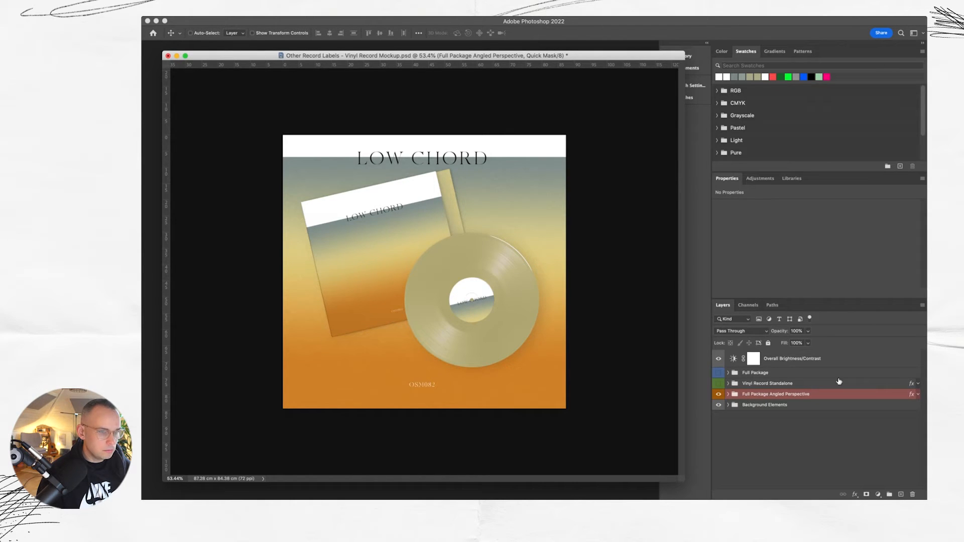
{"action": "left_click", "coordinate": [407, 275]}
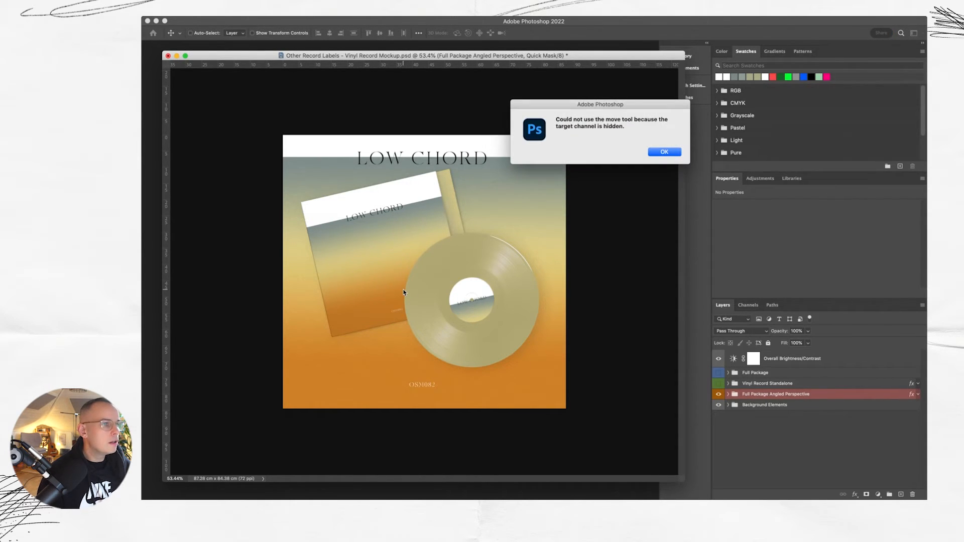
{"action": "key", "text": "Return"}
- Inspect the Vinyl Record layer effects inside Full Package Angled Perspective, and collapse the group again
{"action": "left_click", "coordinate": [728, 394]}
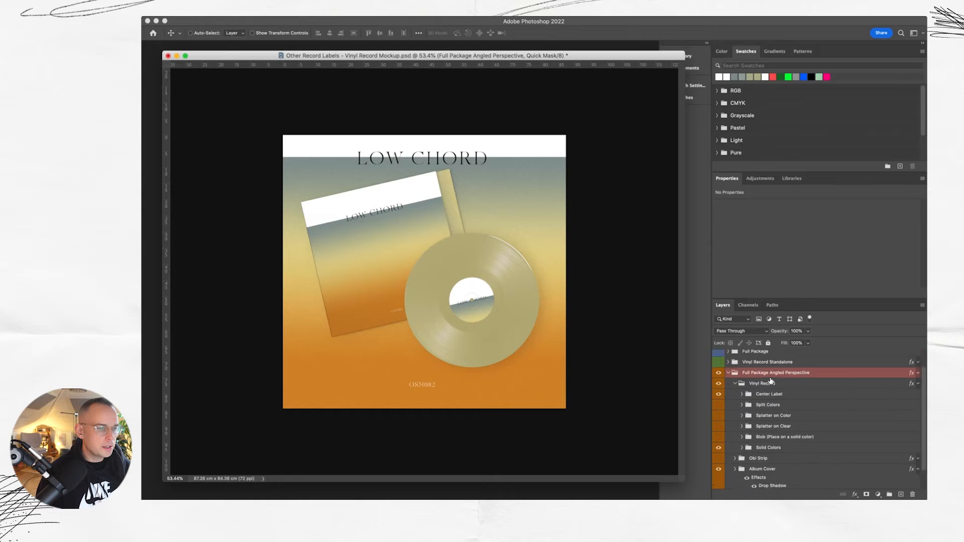
{"action": "scroll", "coordinate": [771, 381], "scroll_direction": "down", "scroll_amount": 2}
{"action": "left_click", "coordinate": [918, 374]}
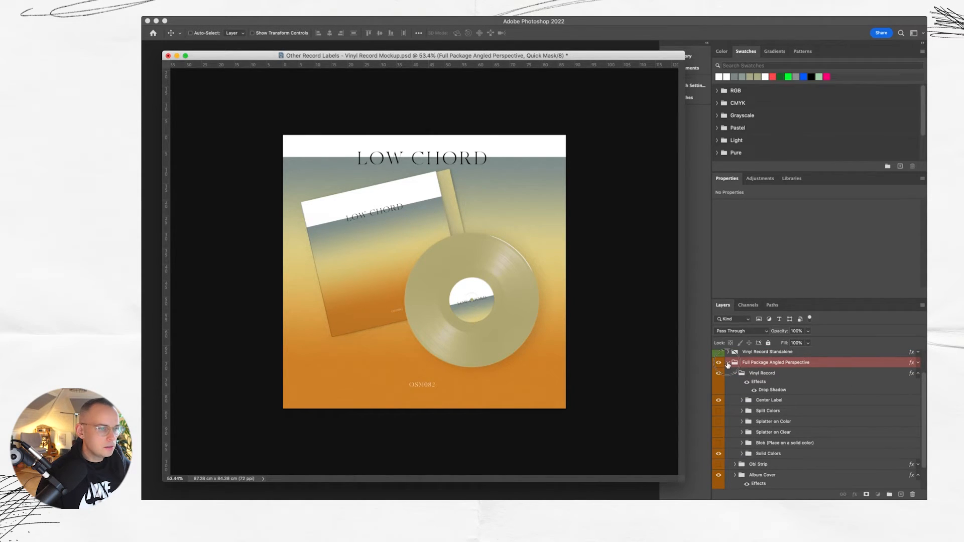
{"action": "left_click", "coordinate": [729, 362]}
- Convert Full Package Angled Perspective to a smart object, and shift it slightly down and to the right on the canvas
{"action": "right_click", "coordinate": [745, 394]}
{"action": "left_click", "coordinate": [781, 303]}
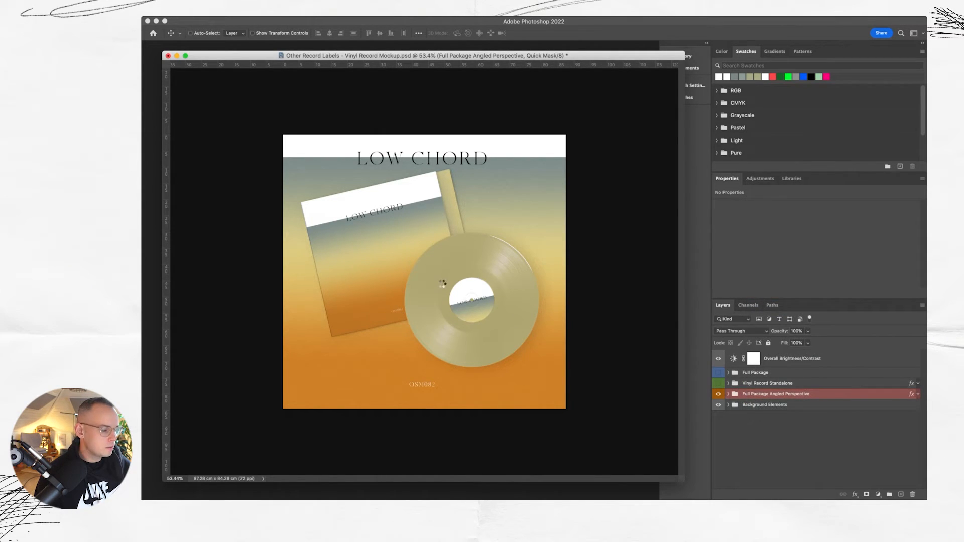
{"action": "left_click_drag", "start_coordinate": [470, 292], "coordinate": [476, 304]}
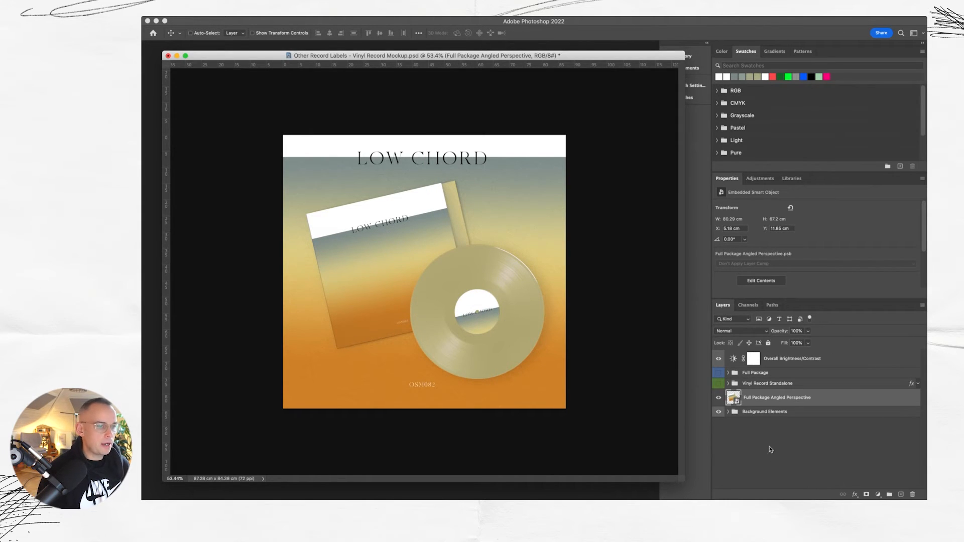
- Expand Background Elements and select the Sample Cover layer
{"action": "left_click", "coordinate": [728, 412]}
{"action": "left_click", "coordinate": [761, 477]}
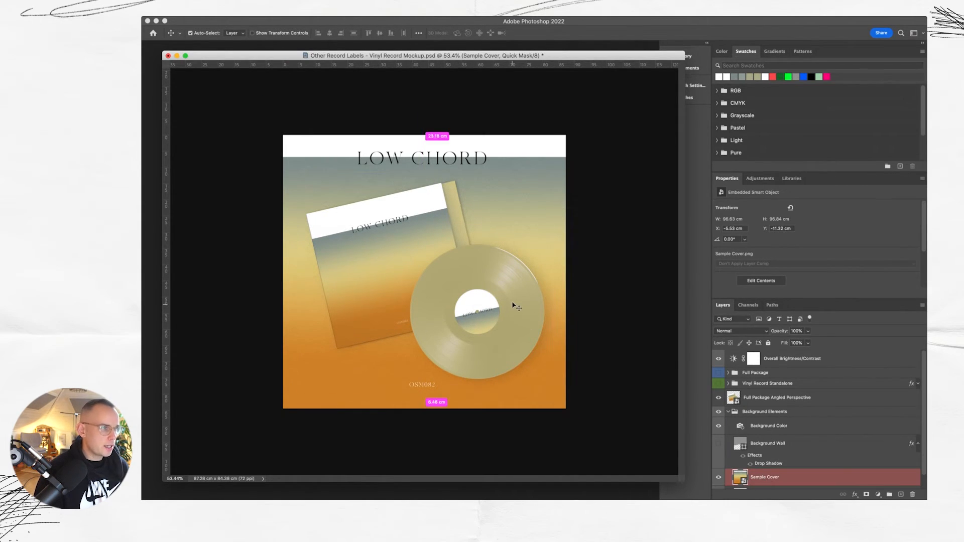
{"action": "scroll", "coordinate": [817, 442], "scroll_direction": "down", "scroll_amount": 1}
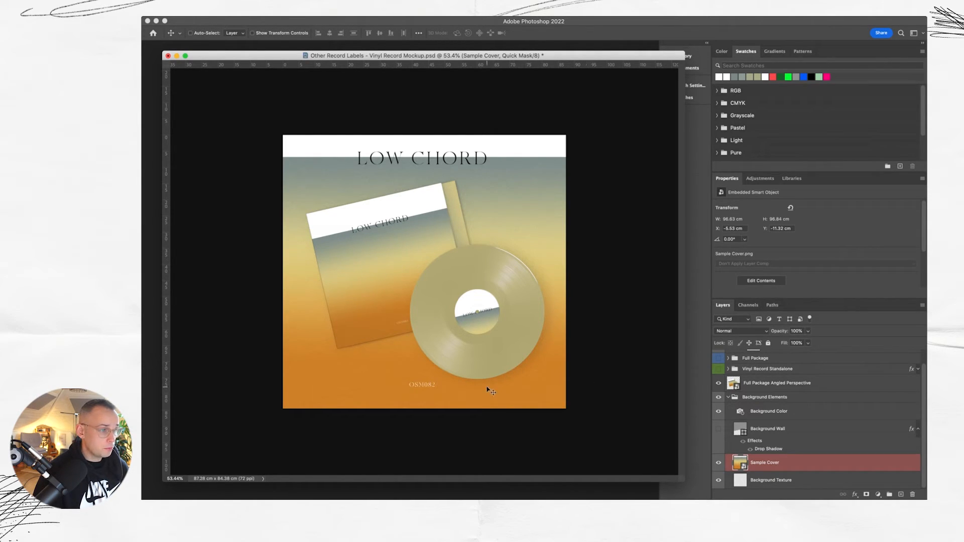
- Undo the angled package's move and smart object conversion, and the Sample Cover background placement
{"action": "key", "text": "super+z"}
{"action": "key", "text": "super+z"}
{"action": "key", "text": "super+z"}
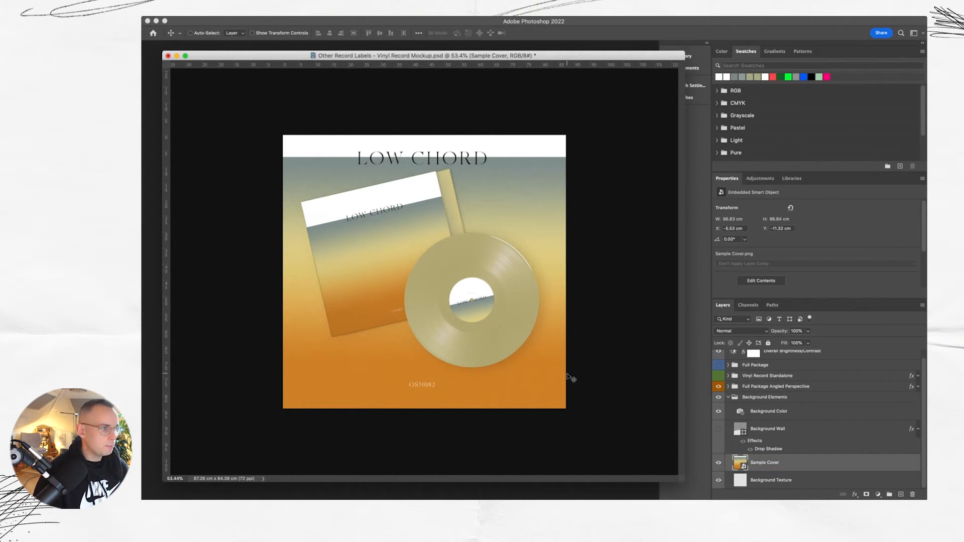
{"action": "key", "text": "super+z"}
{"action": "key", "text": "super+z"}
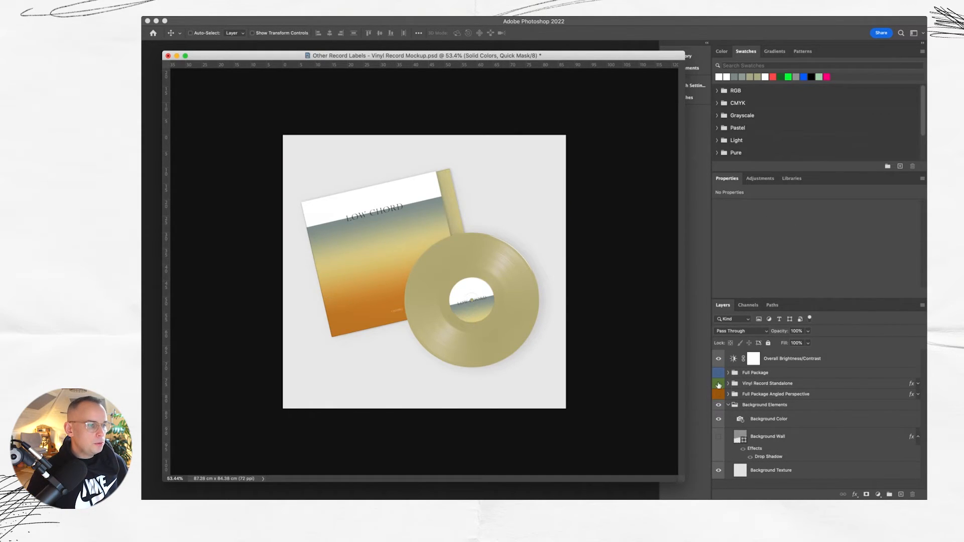
- Show Full Package in place of Full Package Angled Perspective, and expand the Full Package group
{"action": "key", "text": "super+z"}
{"action": "key", "text": "super+z"}
{"action": "scroll", "coordinate": [729, 376], "scroll_direction": "up", "scroll_amount": 3}
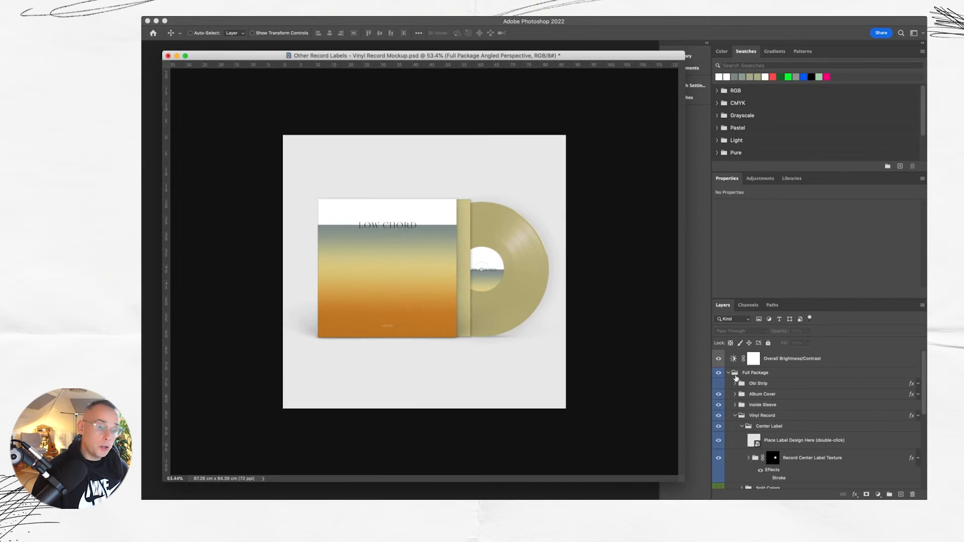
- Show the Obi Strip on the full package's cover and expand its group
{"action": "left_click", "coordinate": [719, 384]}
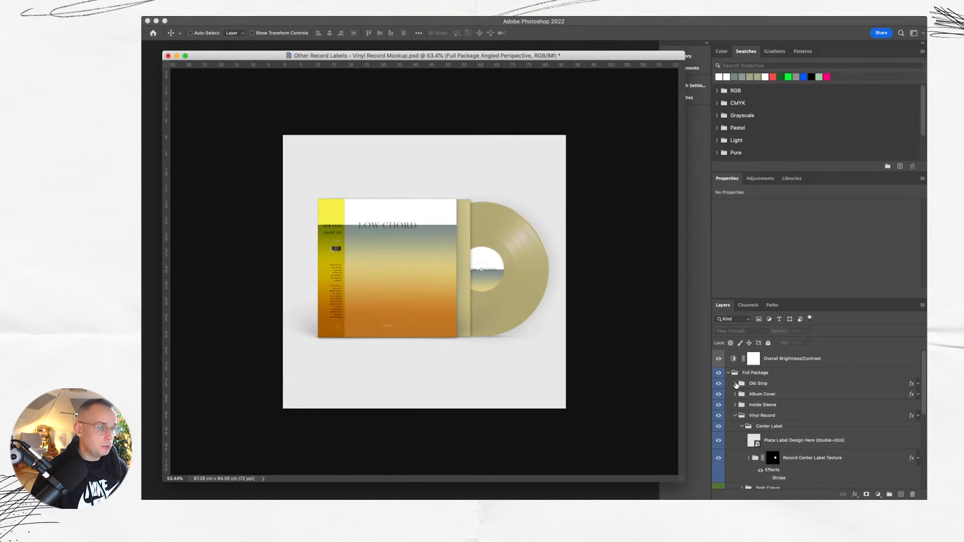
{"action": "left_click", "coordinate": [737, 384]}
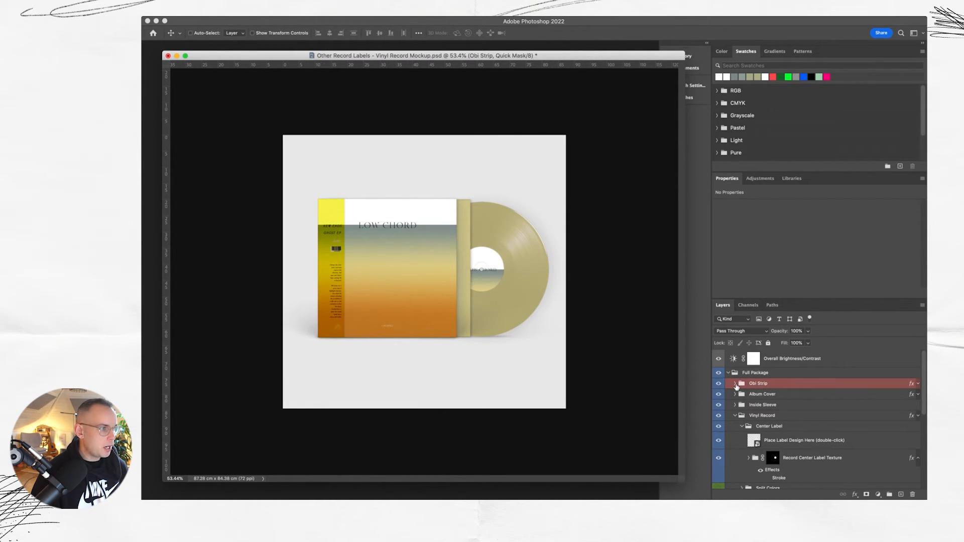
{"action": "left_click", "coordinate": [735, 385]}
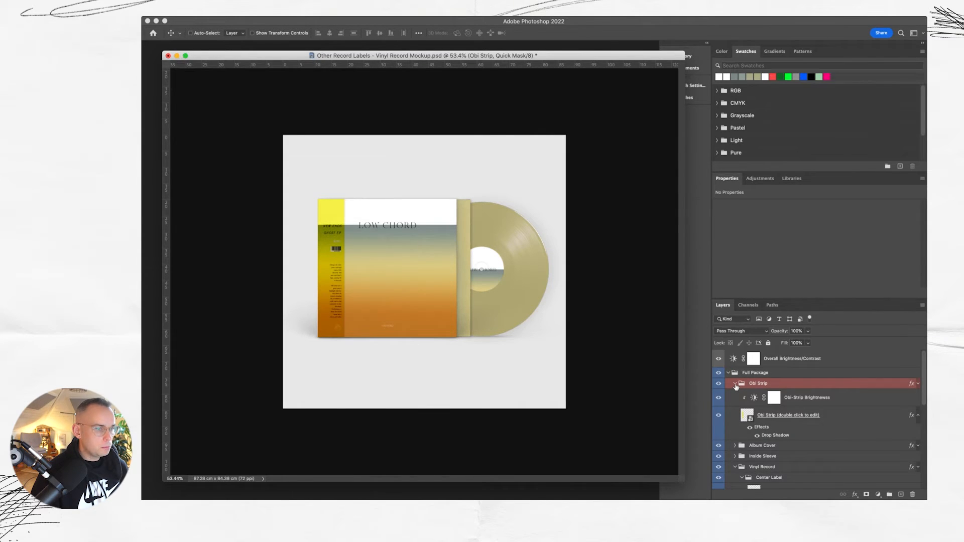
- Set the blend mode of the Obi Strip smart object layer to Normal
{"action": "scroll", "coordinate": [776, 389], "scroll_direction": "down", "scroll_amount": 1}
{"action": "left_click", "coordinate": [773, 405]}
{"action": "left_click", "coordinate": [741, 331]}
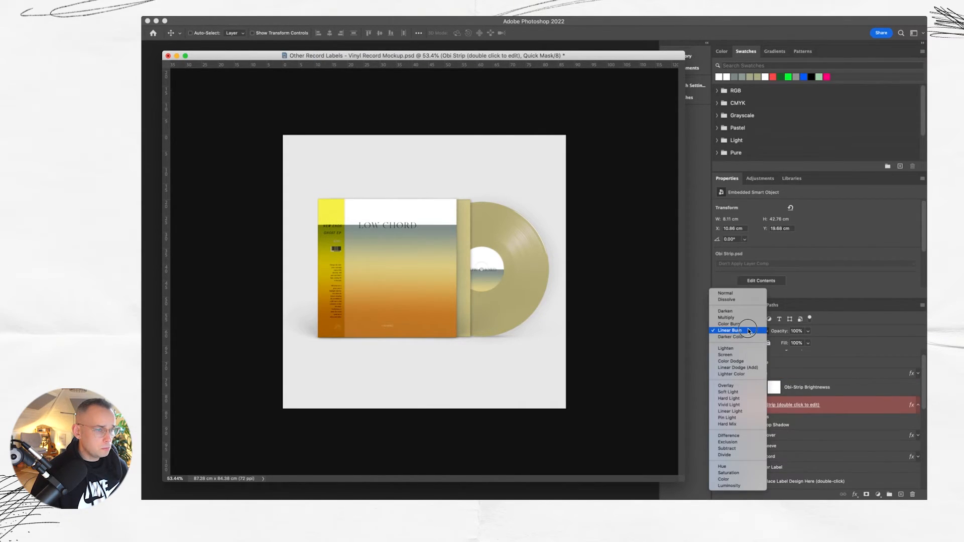
{"action": "left_click", "coordinate": [735, 293]}
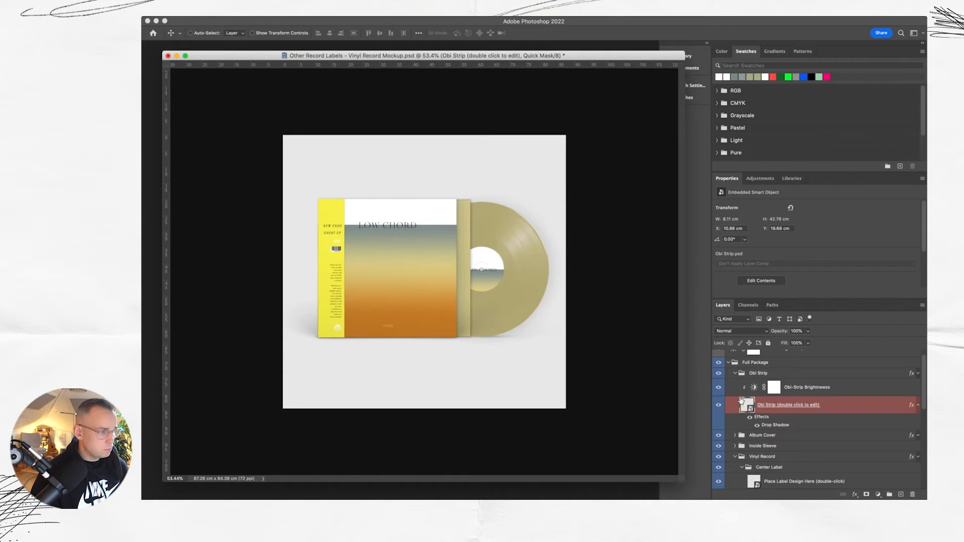
- Open the Obi Strip smart object's contents without relinking assets, and float its window beside the mockup
{"action": "double_click", "coordinate": [748, 406]}
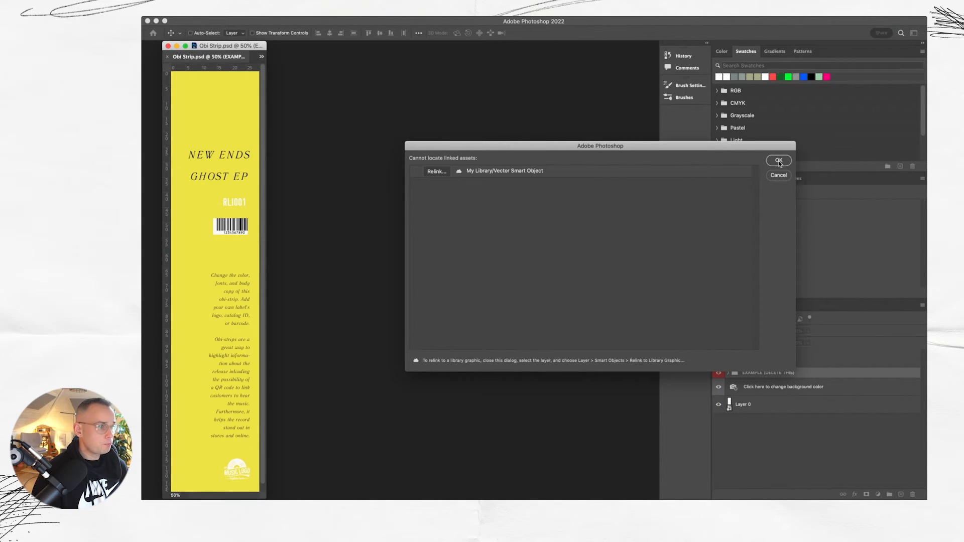
{"action": "left_click", "coordinate": [779, 161]}
{"action": "left_click_drag", "start_coordinate": [221, 48], "coordinate": [509, 31]}
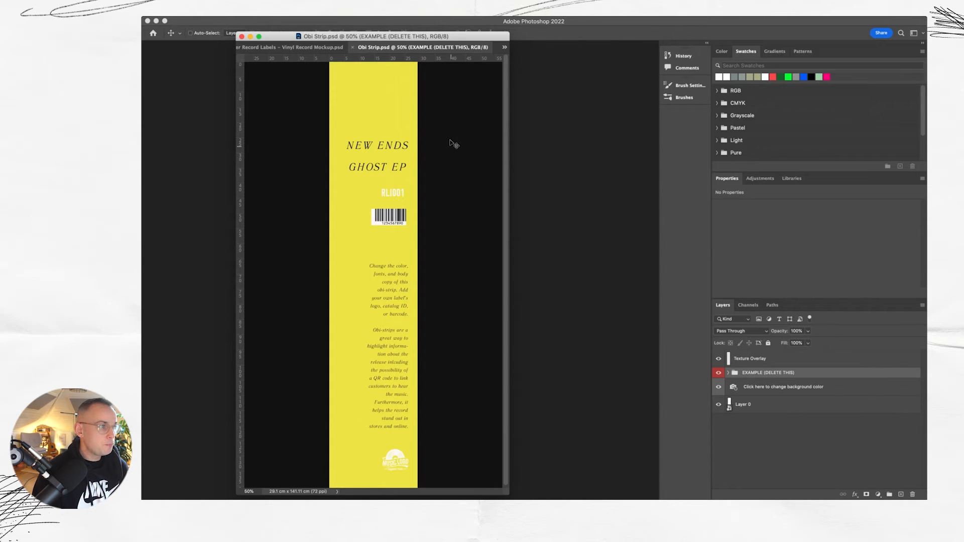
{"action": "left_click_drag", "start_coordinate": [431, 50], "coordinate": [526, 55]}
{"action": "left_click_drag", "start_coordinate": [377, 39], "coordinate": [295, 40]}
{"action": "left_click", "coordinate": [673, 141]}
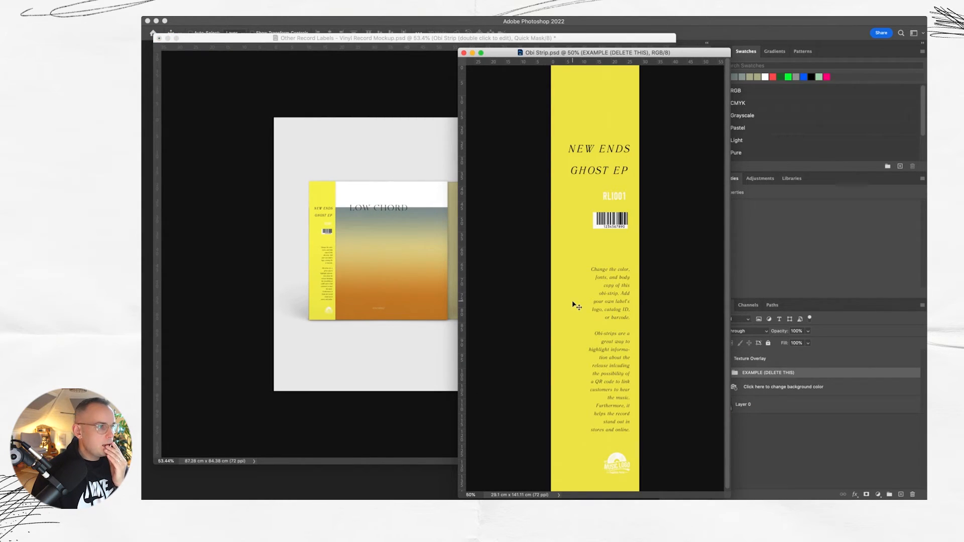
- Change the obi strip's NEW ENDS title line to NEW ALBUM
{"action": "key", "text": "t"}
{"action": "triple_click", "coordinate": [592, 148]}
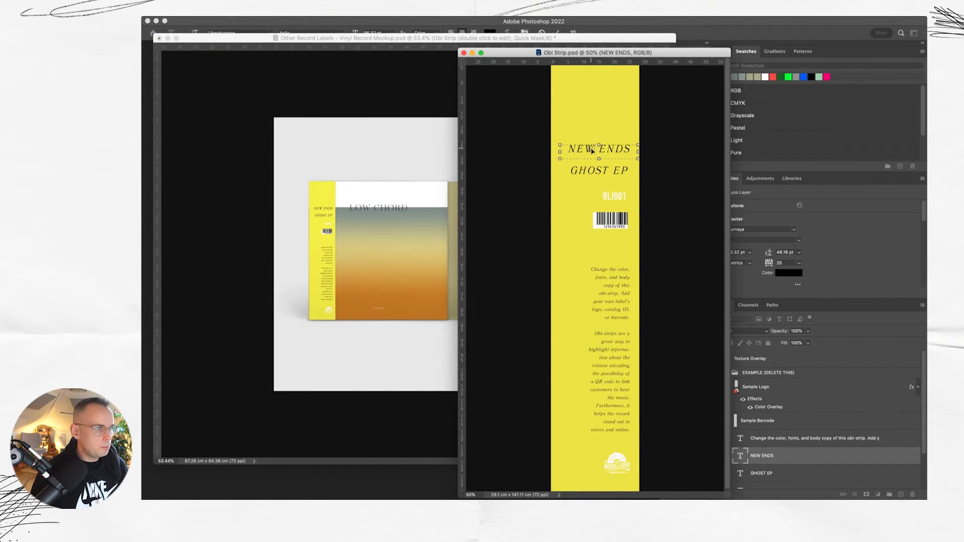
{"action": "key", "text": "Right"}
{"action": "key", "text": "BackSpace"}
{"action": "key", "text": "BackSpace"}
{"action": "key", "text": "BackSpace"}
{"action": "key", "text": "BackSpace"}
{"action": "type", "text": "ALBUM"}
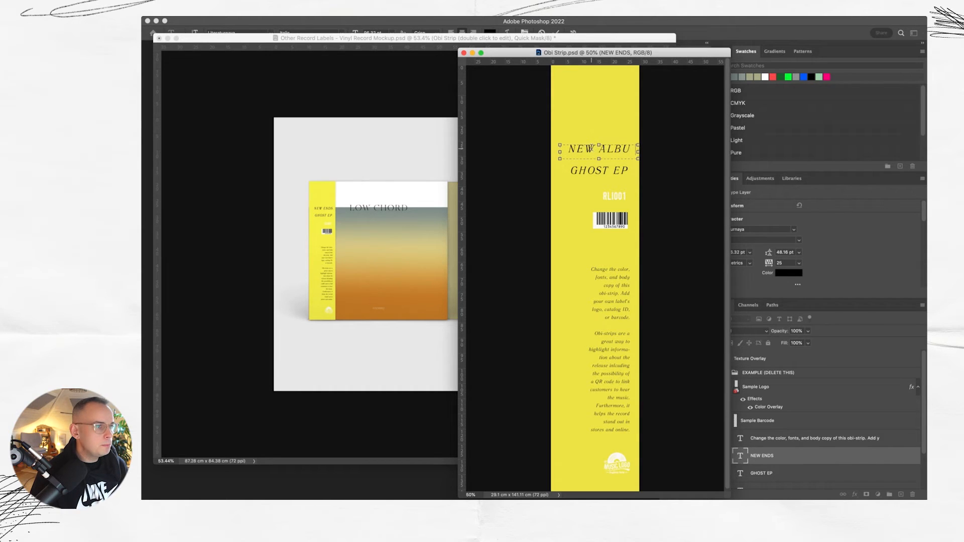
{"action": "key", "text": "Escape"}
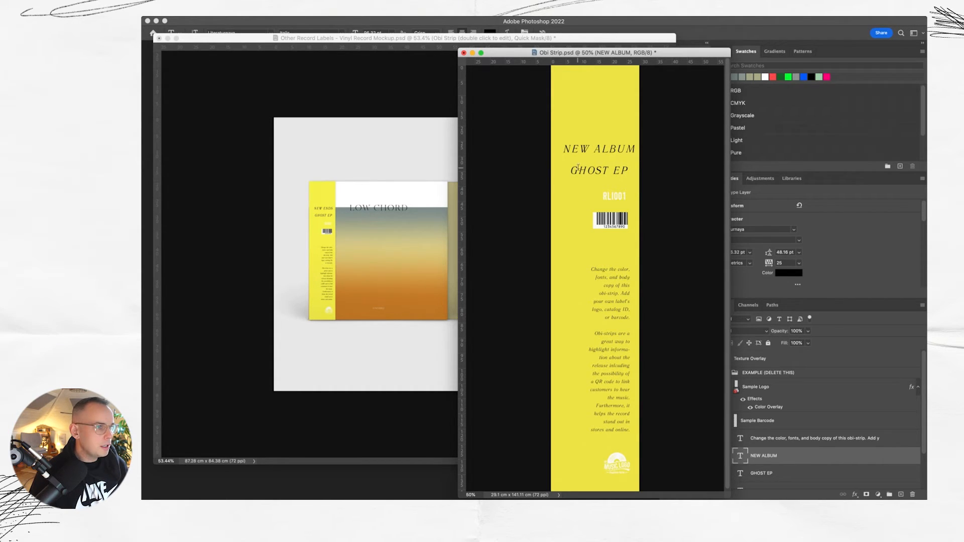
- Replace the GHOST EP line on the obi strip with LOW CHORD
{"action": "triple_click", "coordinate": [583, 171]}
{"action": "type", "text": "LOW CHORD"}
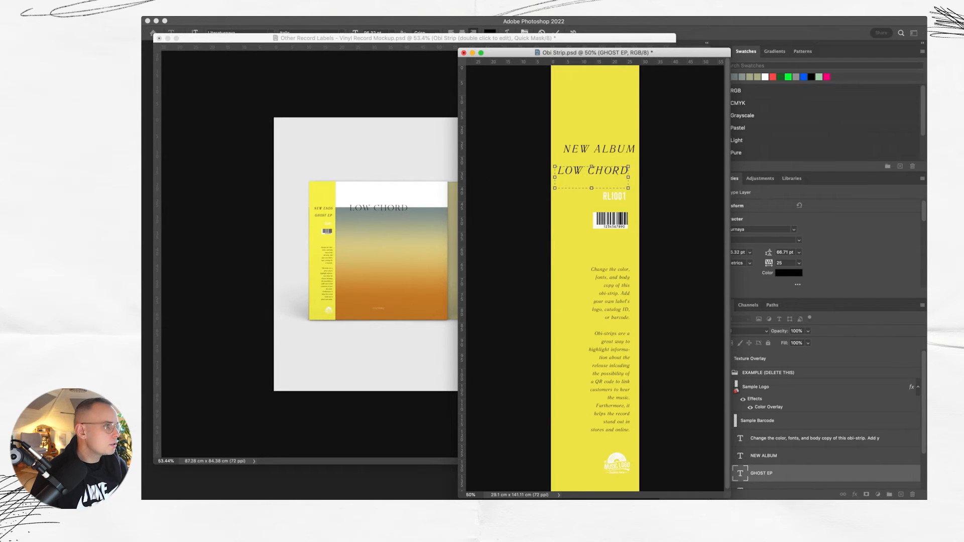
{"action": "key", "text": "Escape"}
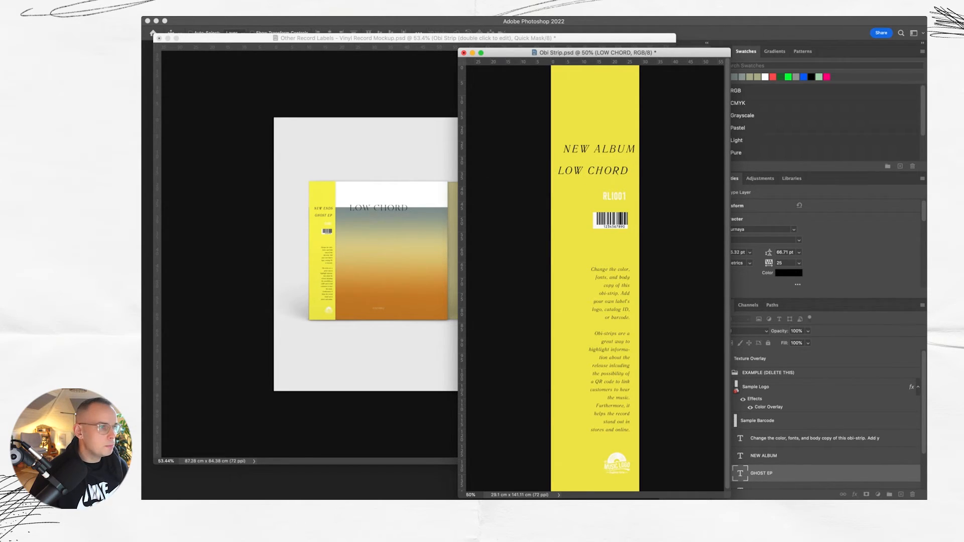
- Shift LOW CHORD slightly right beneath NEW ALBUM, and set both title lines to the Plain font style
{"action": "key", "text": "v"}
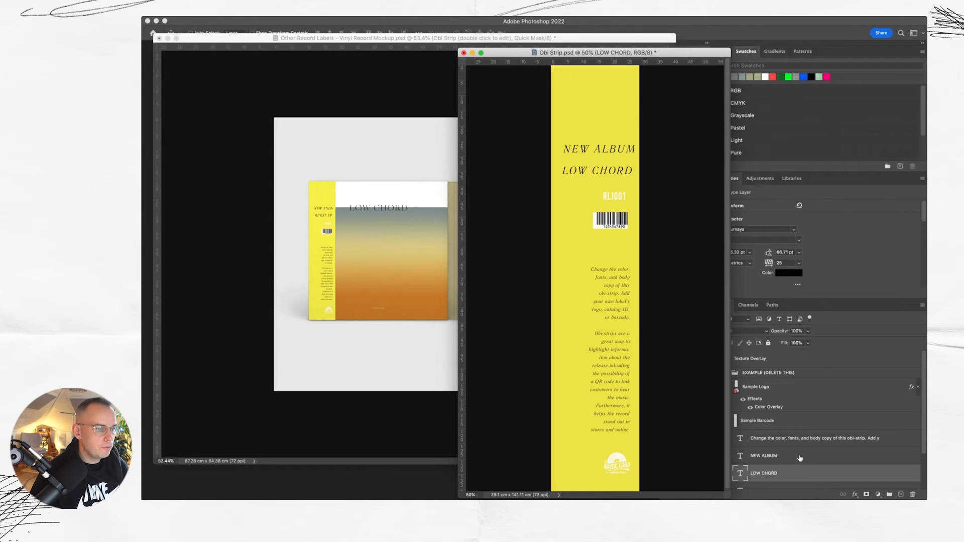
{"action": "left_click", "coordinate": [774, 458]}
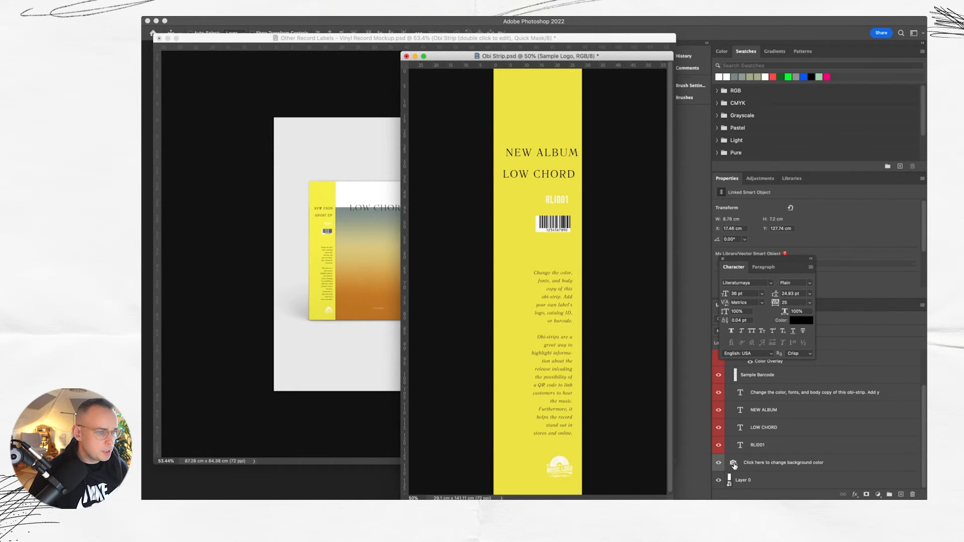
- Change the obi strip's background colour to black through its Photo Filter adjustment layer
{"action": "left_click", "coordinate": [734, 465]}
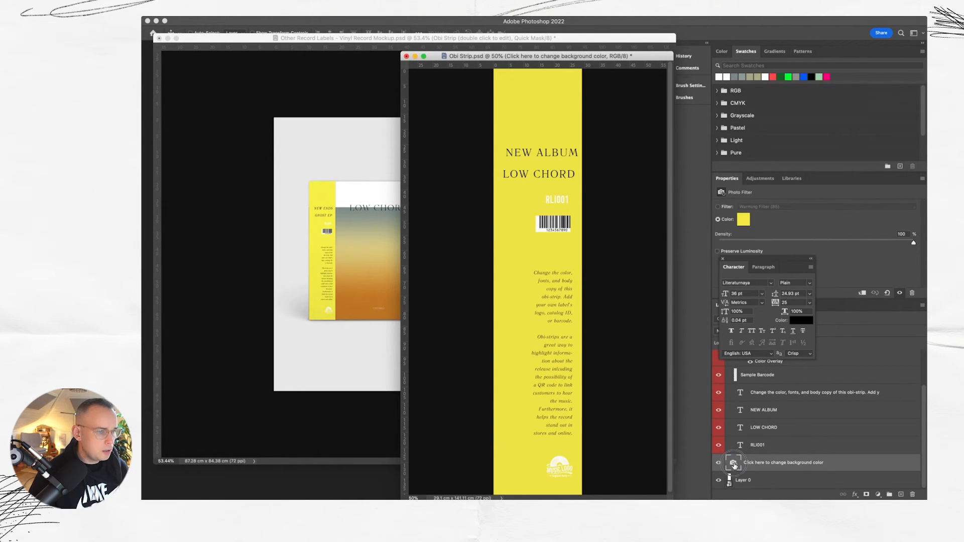
{"action": "left_click", "coordinate": [742, 220]}
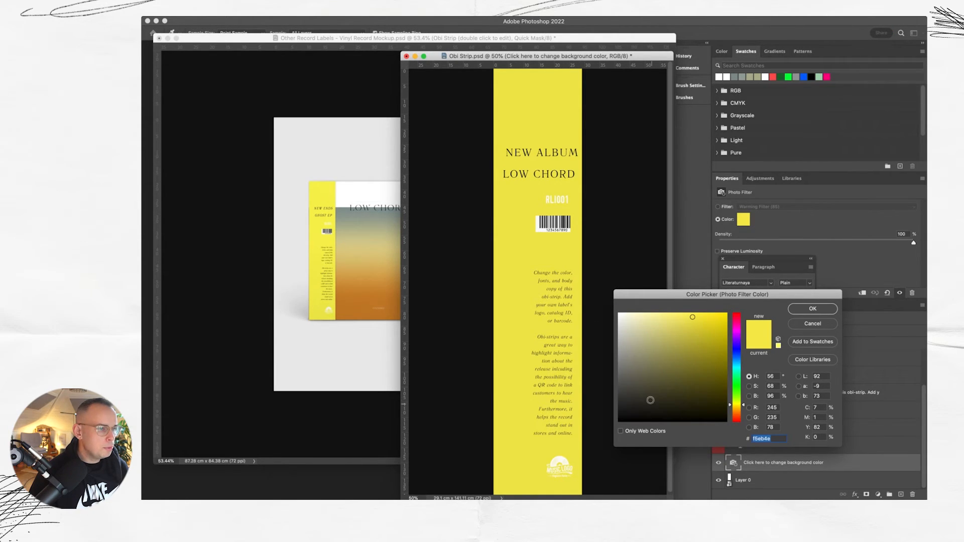
{"action": "left_click", "coordinate": [611, 422]}
{"action": "left_click", "coordinate": [802, 309]}
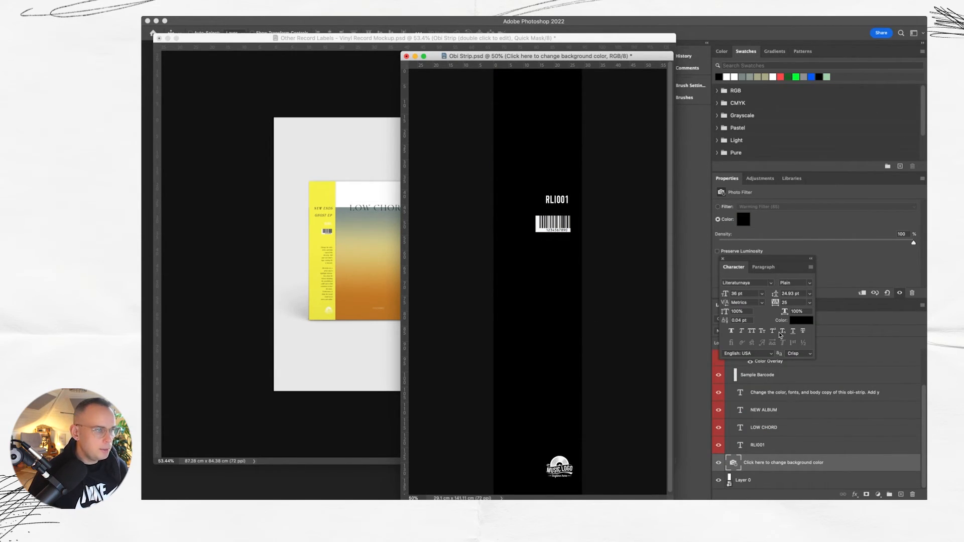
- Set the text colour of the body copy, NEW ALBUM, LOW CHORD and RLI001 layers to white (#ffffff)
{"action": "left_click_drag", "start_coordinate": [759, 262], "coordinate": [858, 208]}
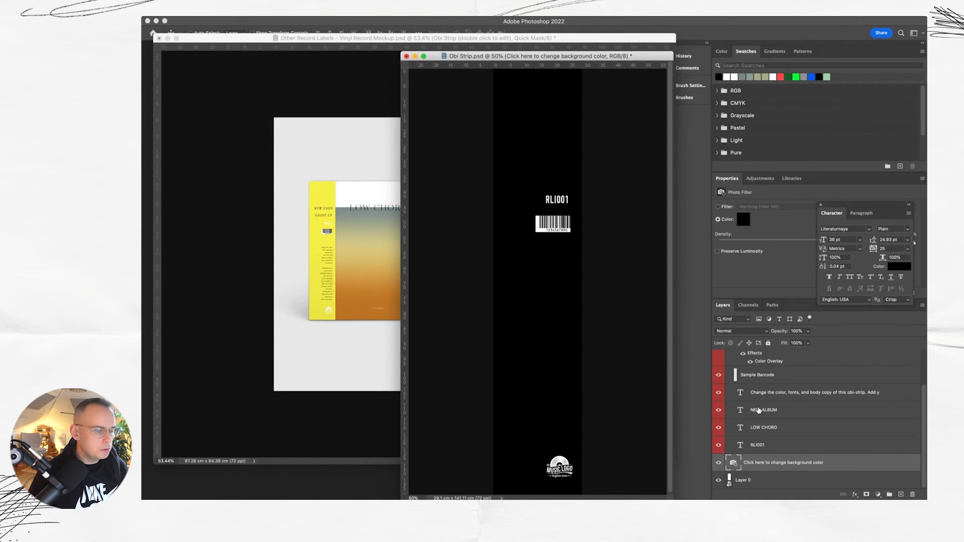
{"action": "left_click", "coordinate": [762, 442]}
{"action": "left_click", "coordinate": [773, 397], "text": "shift"}
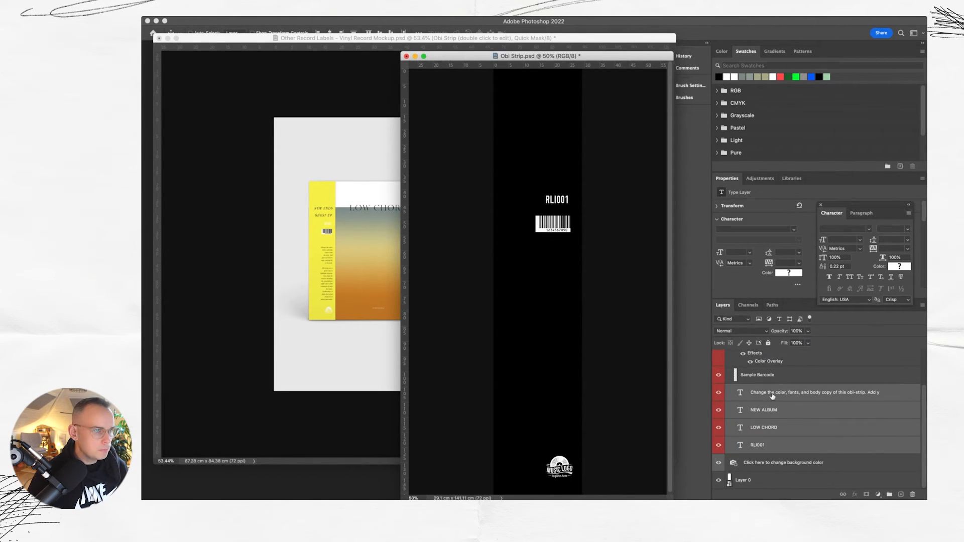
{"action": "left_click", "coordinate": [900, 268]}
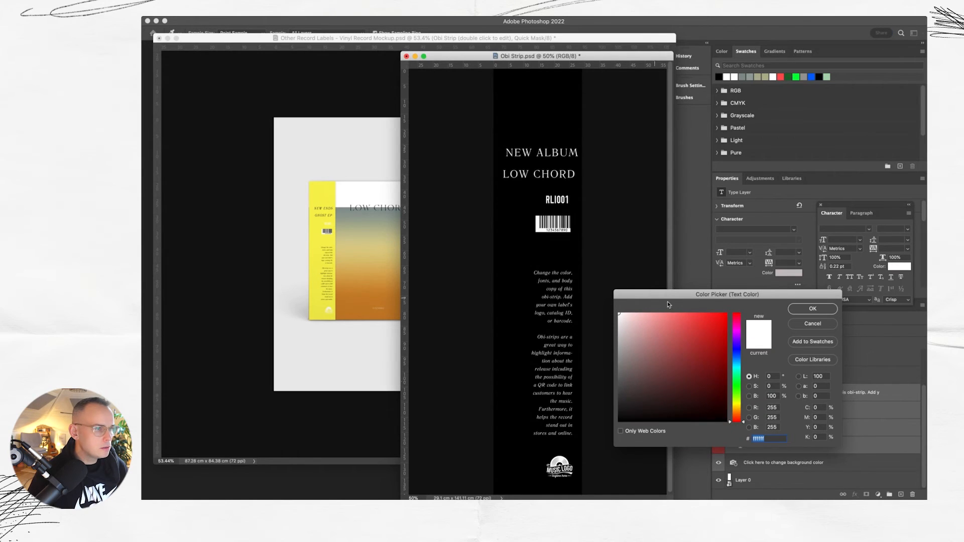
{"action": "left_click", "coordinate": [803, 310]}
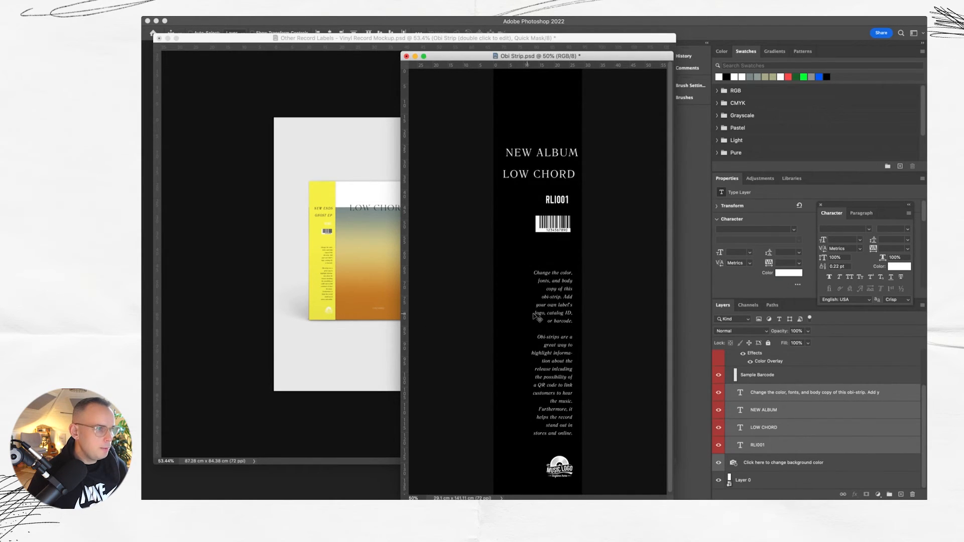
- Save and close the obi strip document to update the mockup, and collapse the Obi Strip group
{"action": "key", "text": "super+w"}
{"action": "key", "text": "Return"}
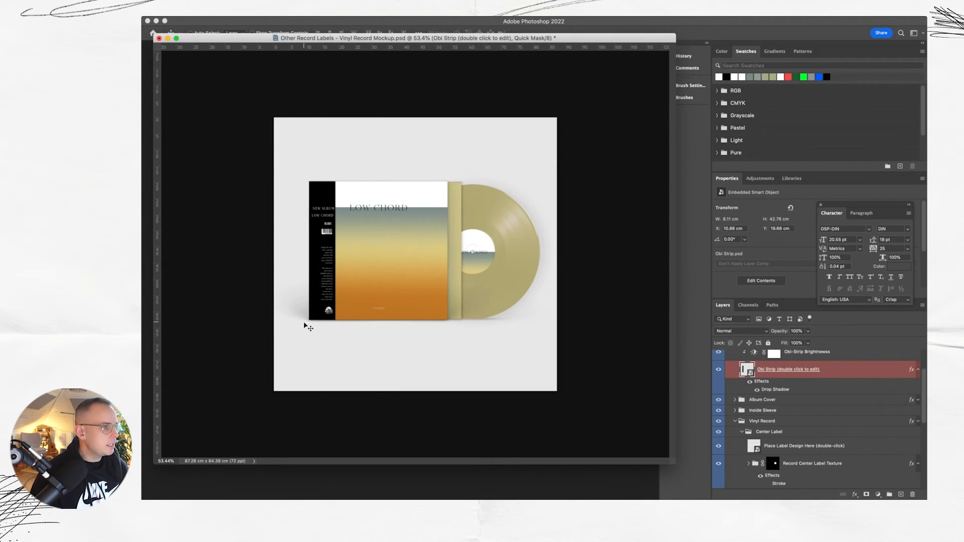
{"action": "scroll", "coordinate": [800, 380], "scroll_direction": "up", "scroll_amount": 3}
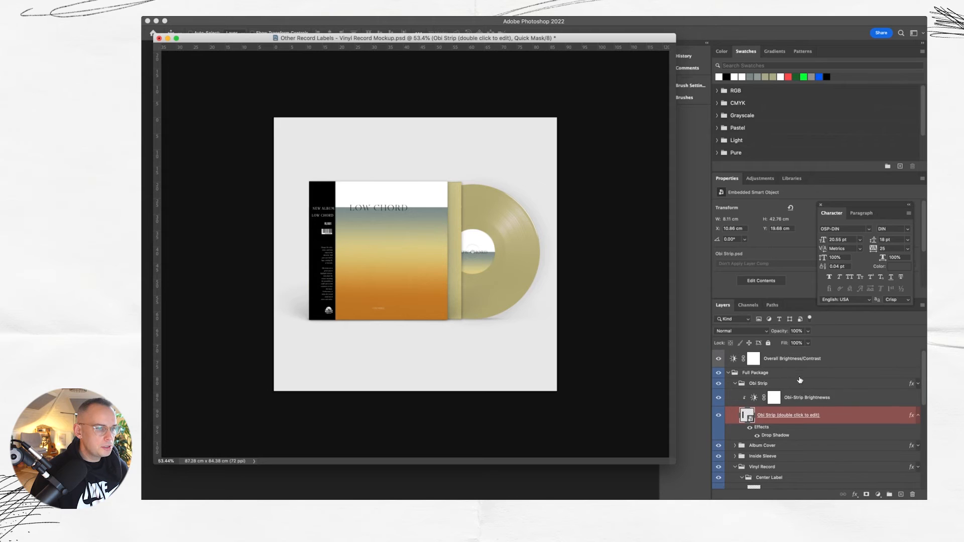
{"action": "left_click", "coordinate": [734, 384]}
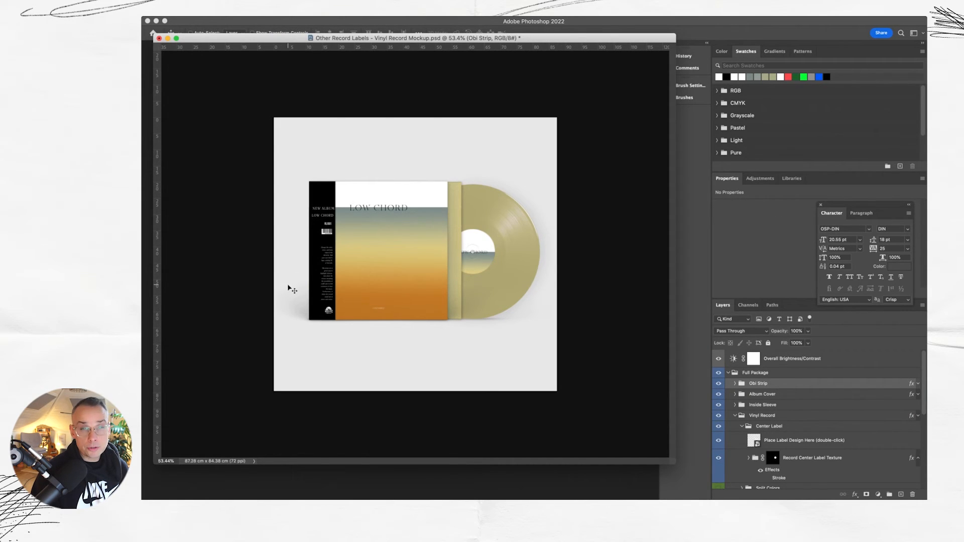
- Expand the Obi Strip group and reopen its smart object for editing, accepting the unlinked asset
{"action": "left_click", "coordinate": [734, 383]}
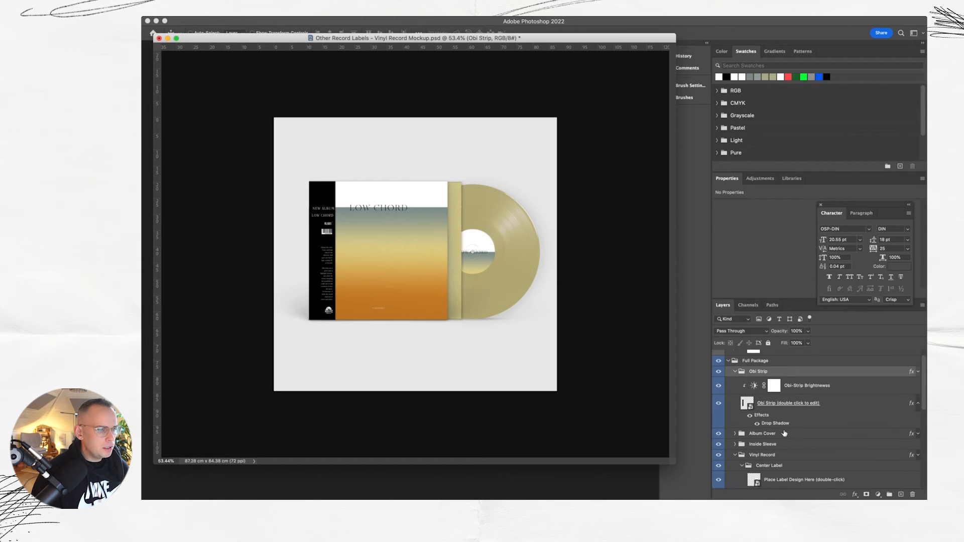
{"action": "double_click", "coordinate": [748, 404]}
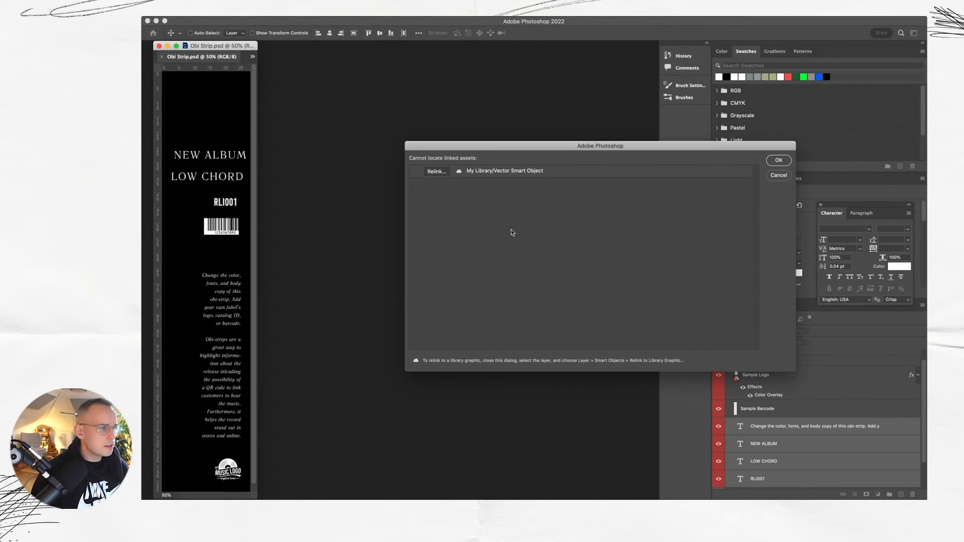
{"action": "left_click", "coordinate": [778, 160]}
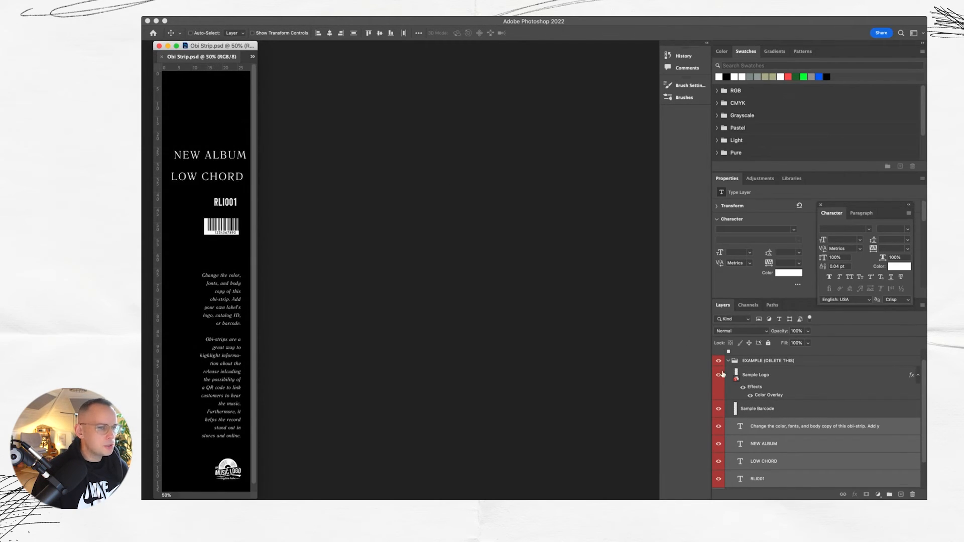
- Change the obi strip's Photo Filter background colour to a dark grey, and save and close the smart object
{"action": "scroll", "coordinate": [728, 402], "scroll_direction": "down", "scroll_amount": 2}
{"action": "left_click", "coordinate": [733, 463]}
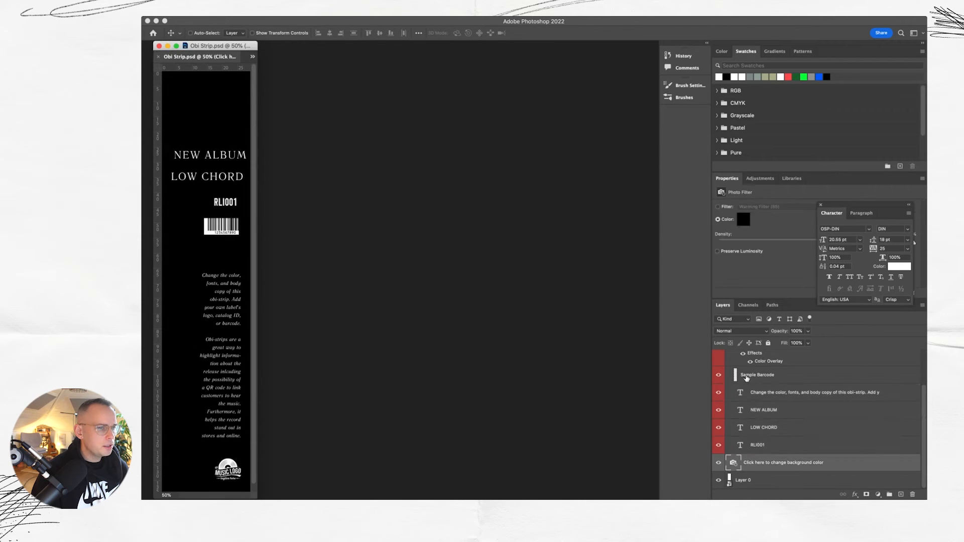
{"action": "left_click", "coordinate": [742, 219]}
{"action": "left_click", "coordinate": [615, 409]}
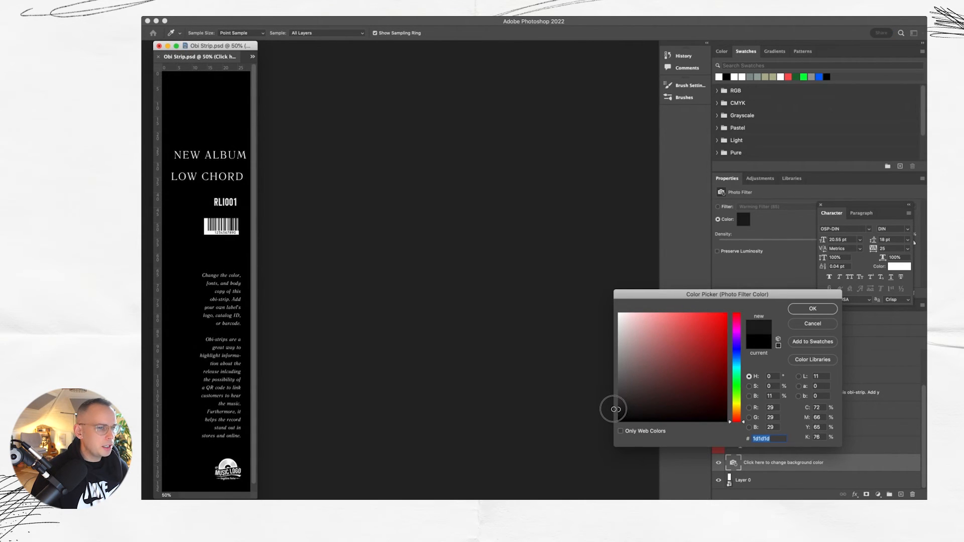
{"action": "mouse_move", "coordinate": [614, 409]}
{"action": "left_mouse_down"}
{"action": "mouse_move", "coordinate": [639, 405]}
{"action": "mouse_move", "coordinate": [619, 415]}
{"action": "mouse_move", "coordinate": [618, 406]}
{"action": "left_mouse_up"}
{"action": "left_click", "coordinate": [812, 308]}
{"action": "key", "text": "super+w"}
{"action": "key", "text": "Return"}
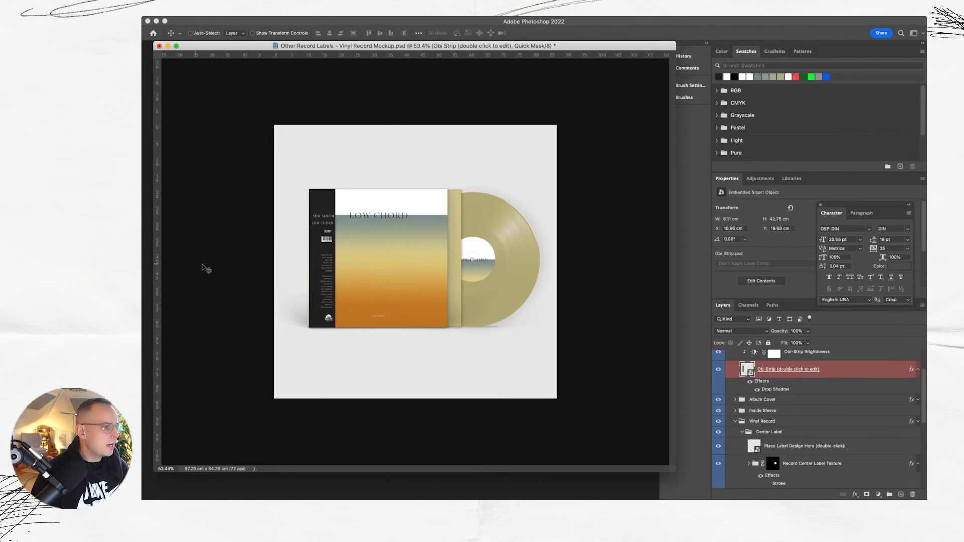
- Strengthen the obi strip's drop shadow by raising its opacity and darkening the shadow colour to #5f5f5f
{"action": "double_click", "coordinate": [772, 391]}
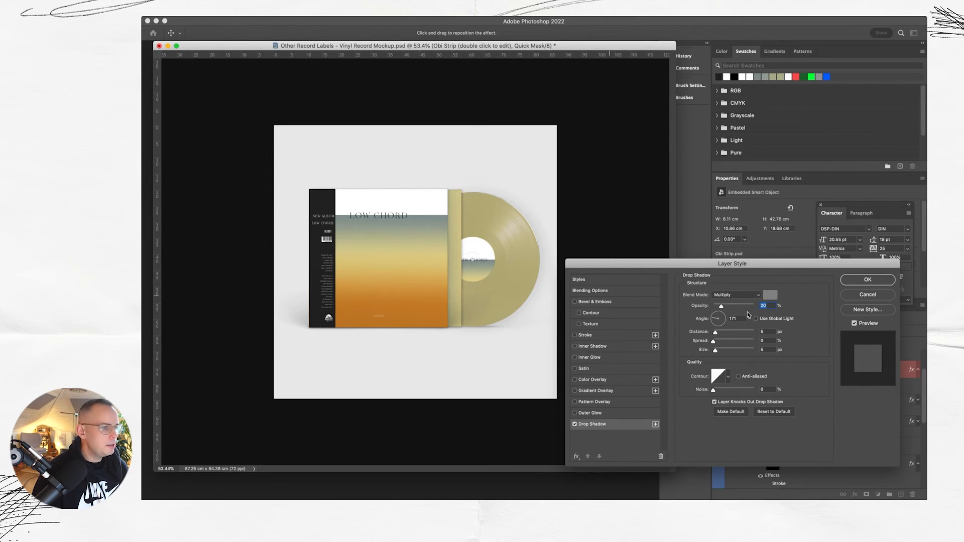
{"action": "left_click", "coordinate": [859, 296]}
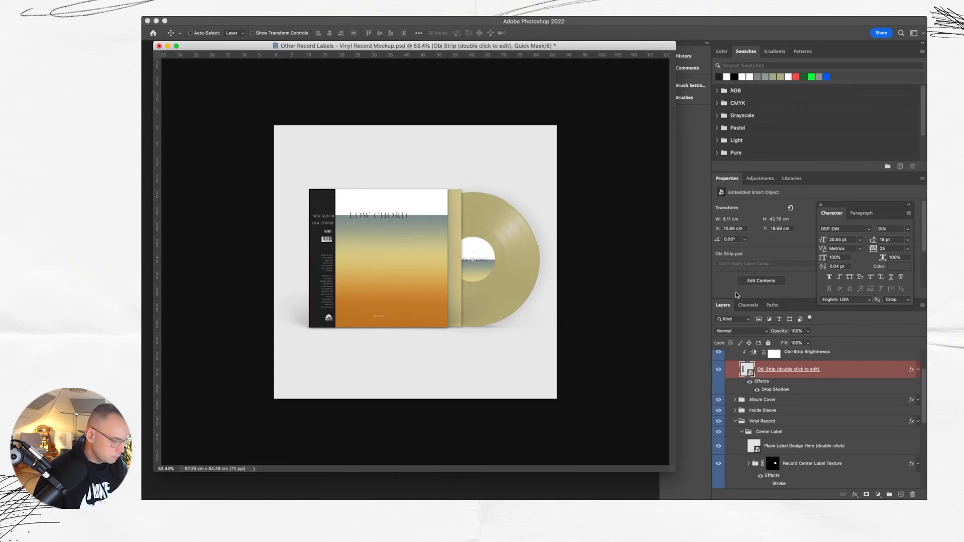
{"action": "scroll", "coordinate": [340, 293], "scroll_direction": "up", "scroll_amount": 5}
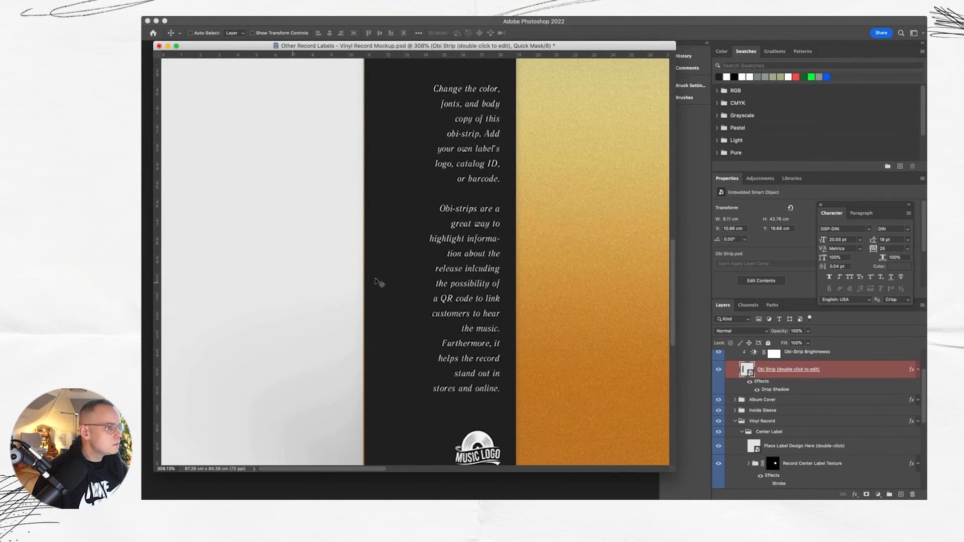
{"action": "scroll", "coordinate": [511, 275], "scroll_direction": "down", "scroll_amount": 2}
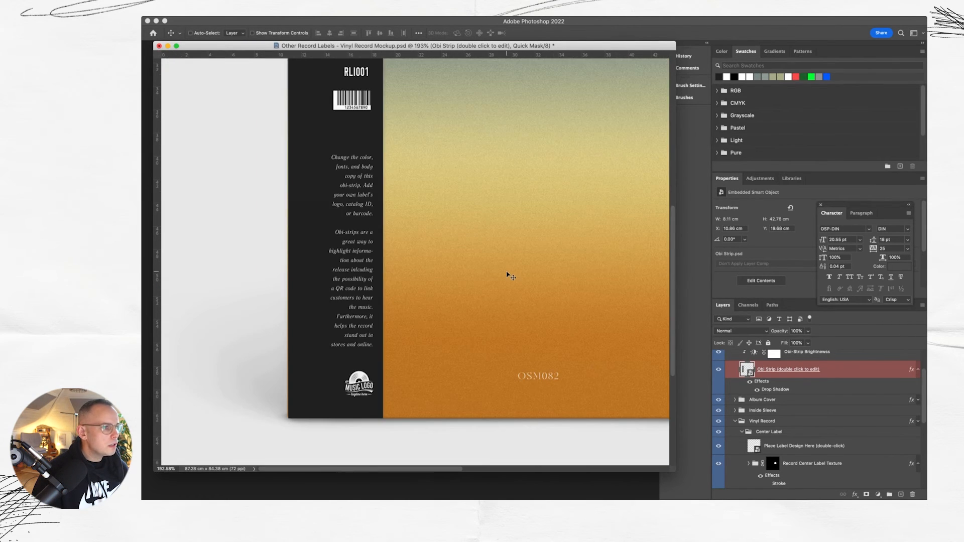
{"action": "double_click", "coordinate": [776, 389]}
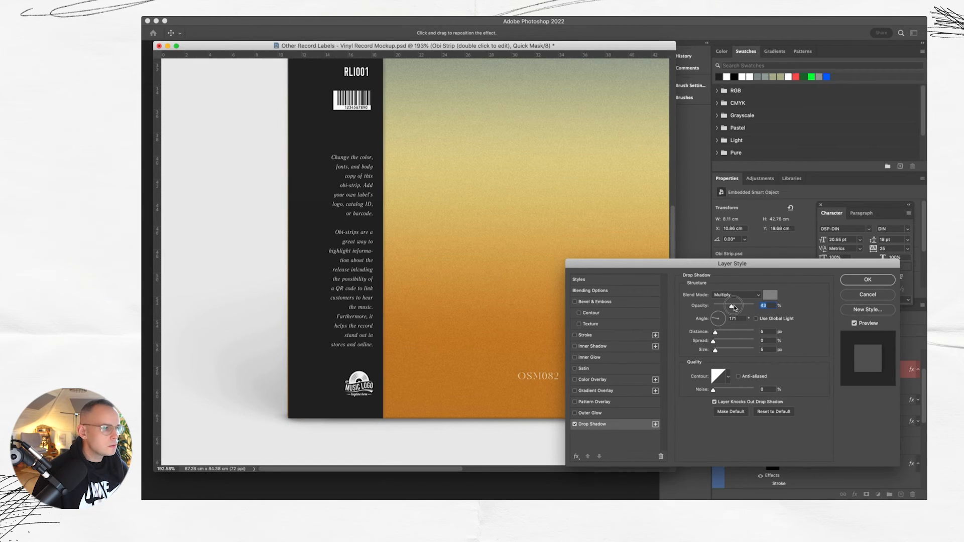
{"action": "left_click", "coordinate": [751, 295]}
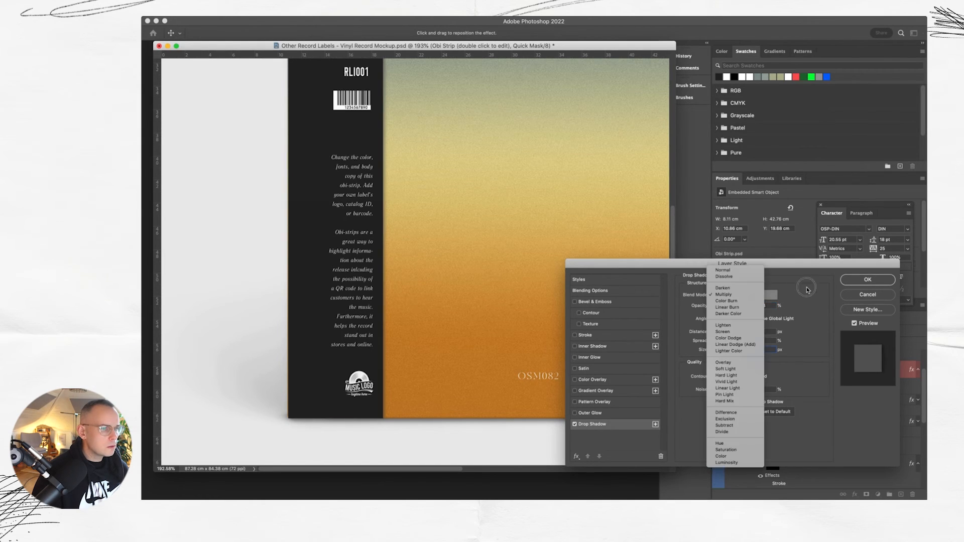
{"action": "left_click", "coordinate": [771, 295]}
{"action": "left_click_drag", "start_coordinate": [618, 378], "coordinate": [612, 384]}
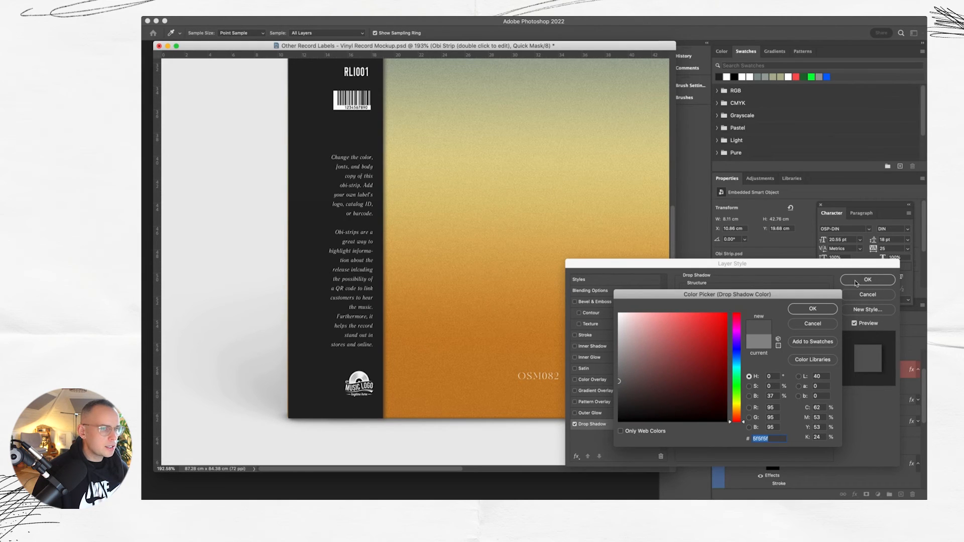
{"action": "left_click", "coordinate": [807, 310]}
{"action": "left_click", "coordinate": [868, 279]}
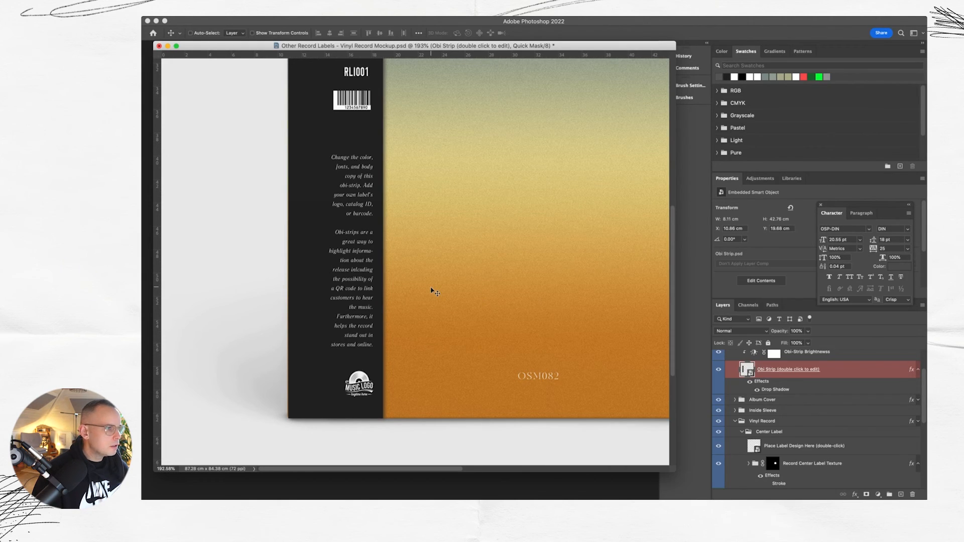
{"action": "scroll", "coordinate": [435, 292], "scroll_direction": "down", "scroll_amount": 3}
{"action": "scroll", "coordinate": [271, 242], "scroll_direction": "up", "scroll_amount": 2}
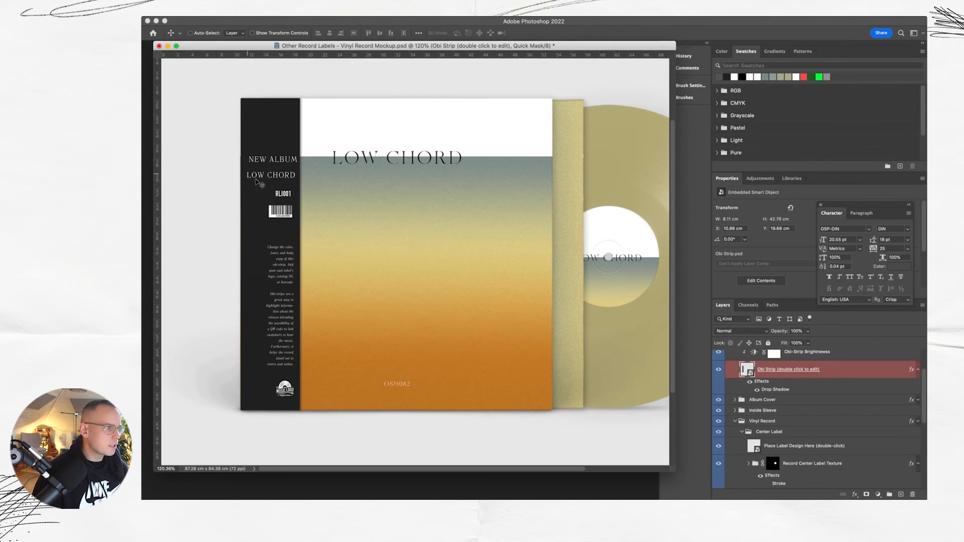
{"action": "scroll", "coordinate": [315, 260], "scroll_direction": "down", "scroll_amount": 3}
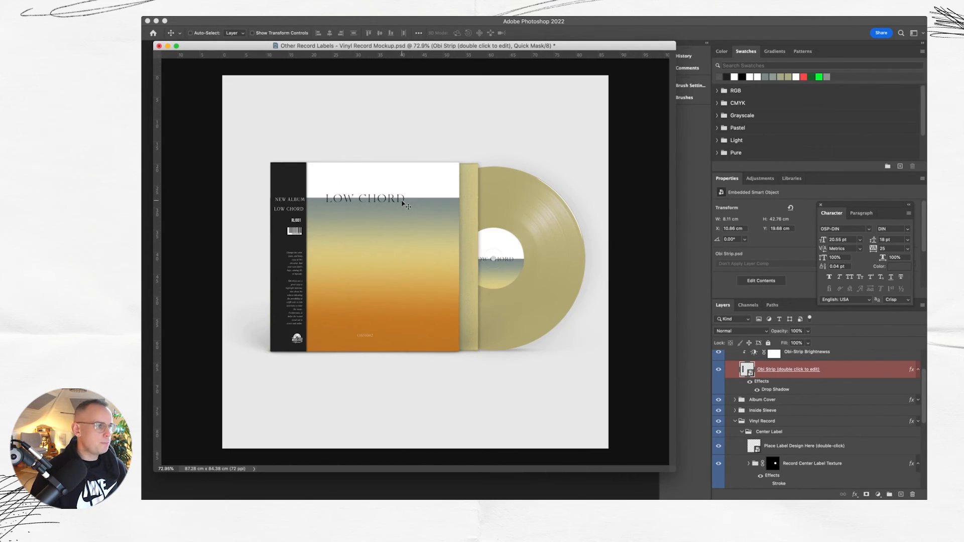